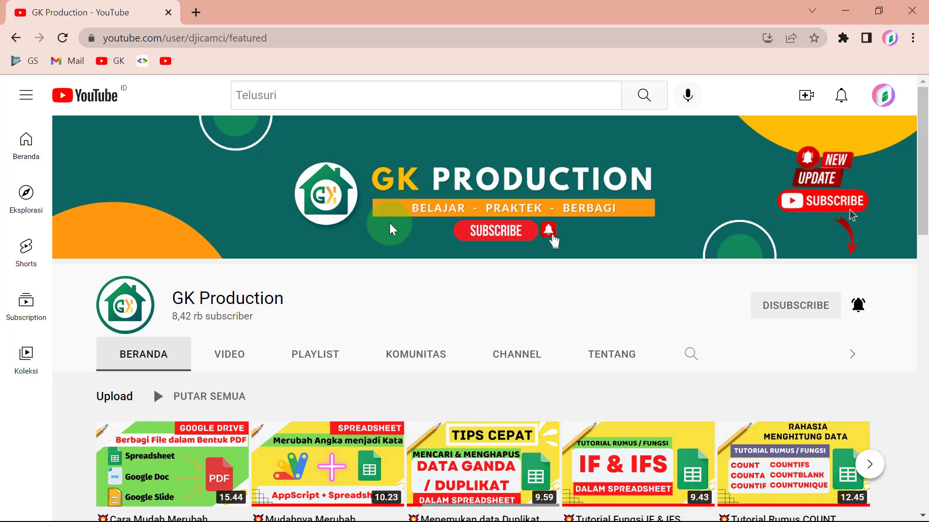
Open a new browser tab beside the GK Production YouTube channel page.
click(191, 14)
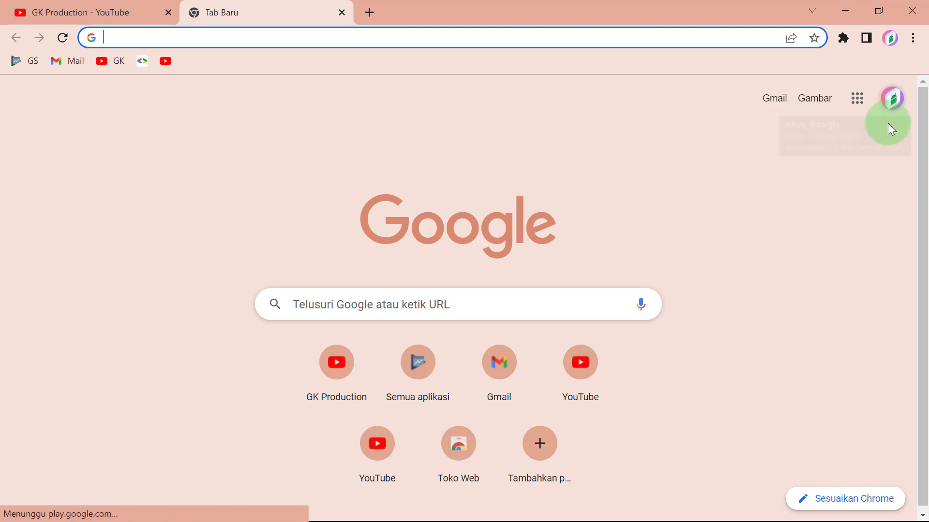
Go to Google Drive's My Drive from the Google apps launcher.
click(854, 105)
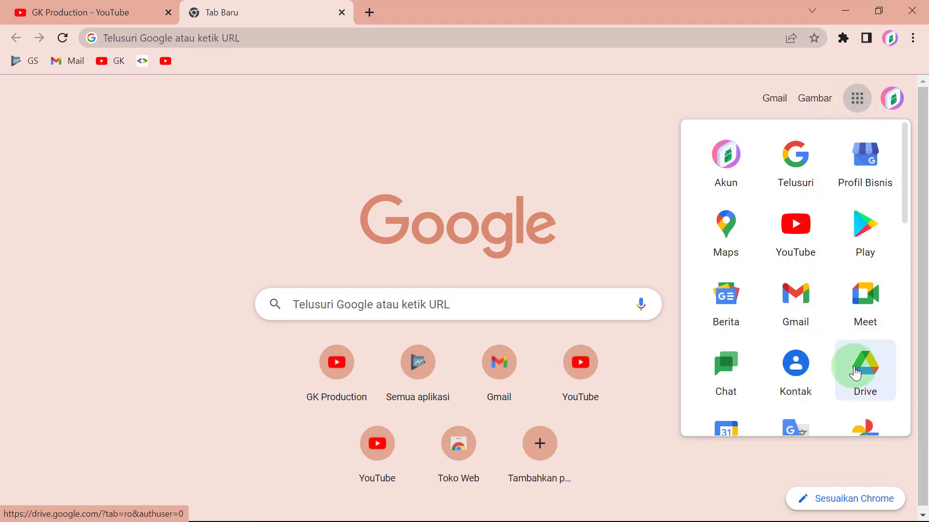
click(855, 373)
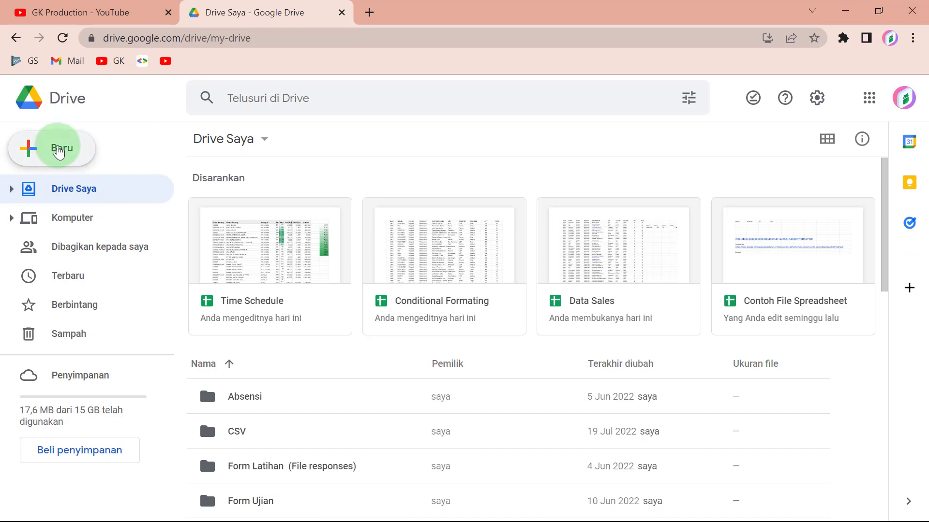
Create a new blank Google spreadsheet, then return to the My Drive list.
click(58, 150)
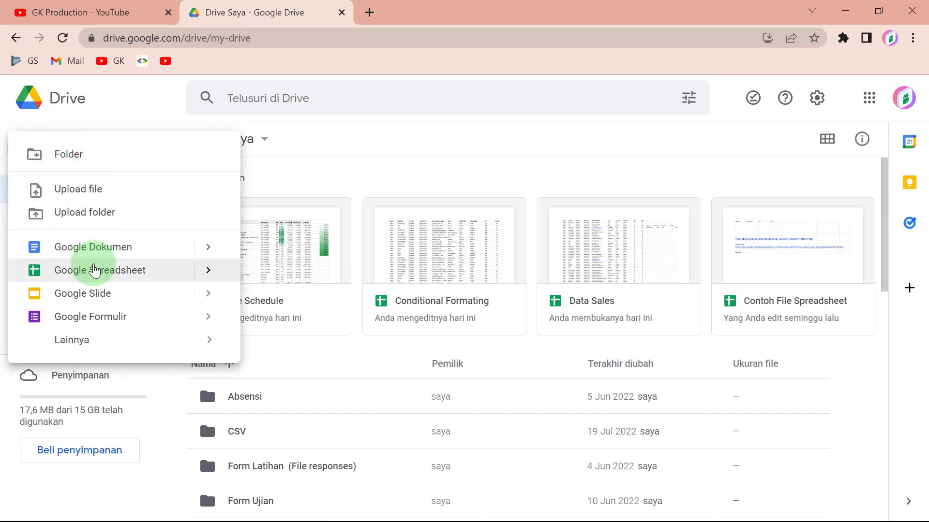
click(95, 270)
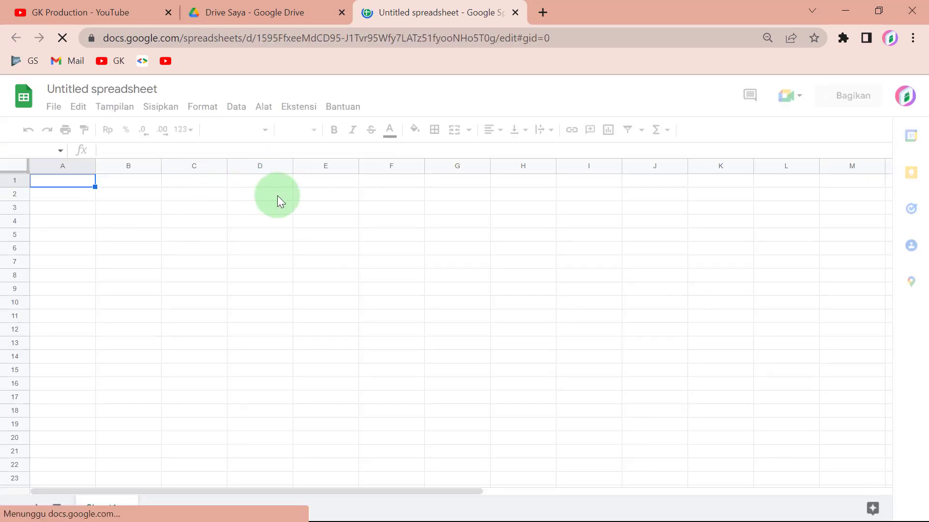
click(280, 11)
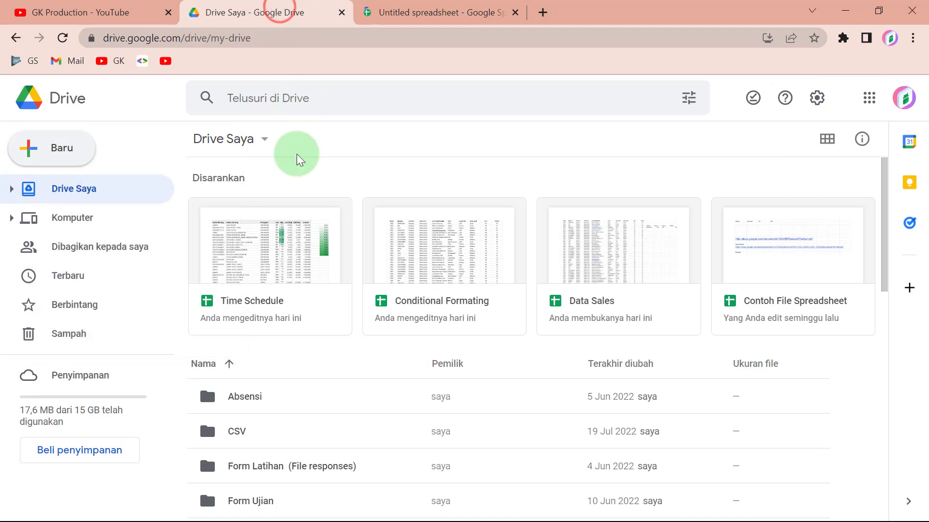
Open the 'Conditional Formating' file from the Spreadsheet folder.
scroll(327, 323, down, 5)
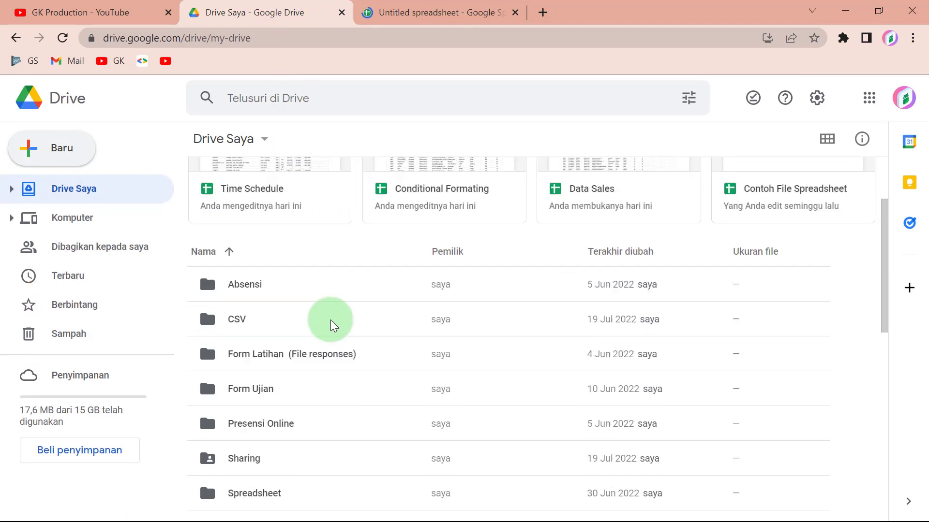
scroll(327, 322, down, 2)
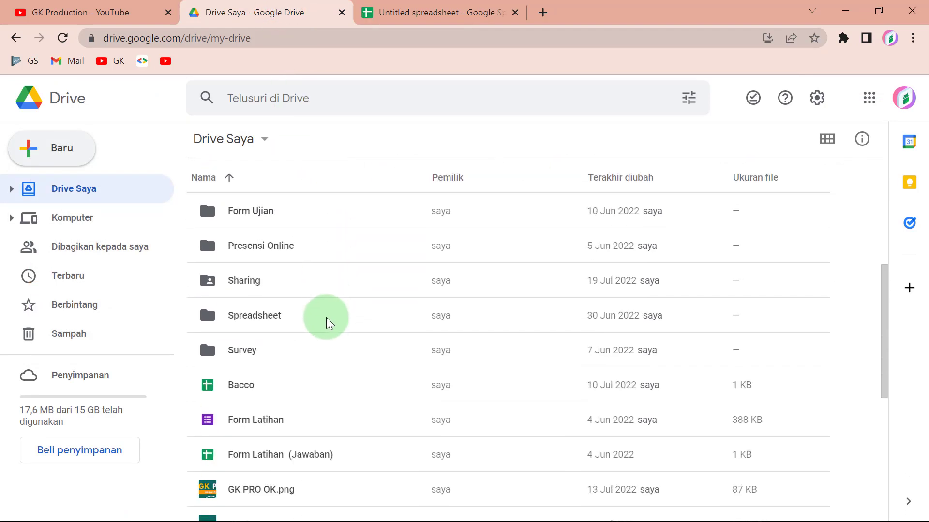
click(251, 315)
double_click(251, 316)
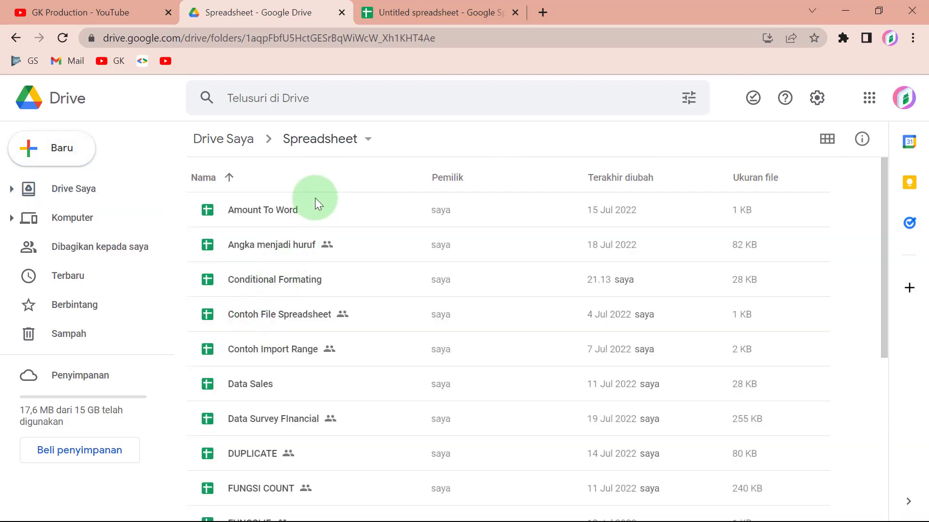
double_click(292, 279)
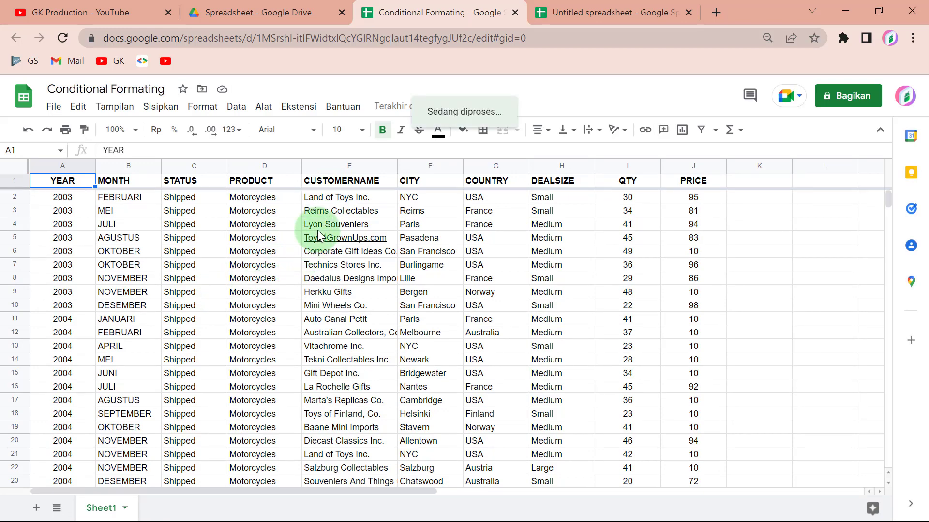
mouse_move(344, 238)
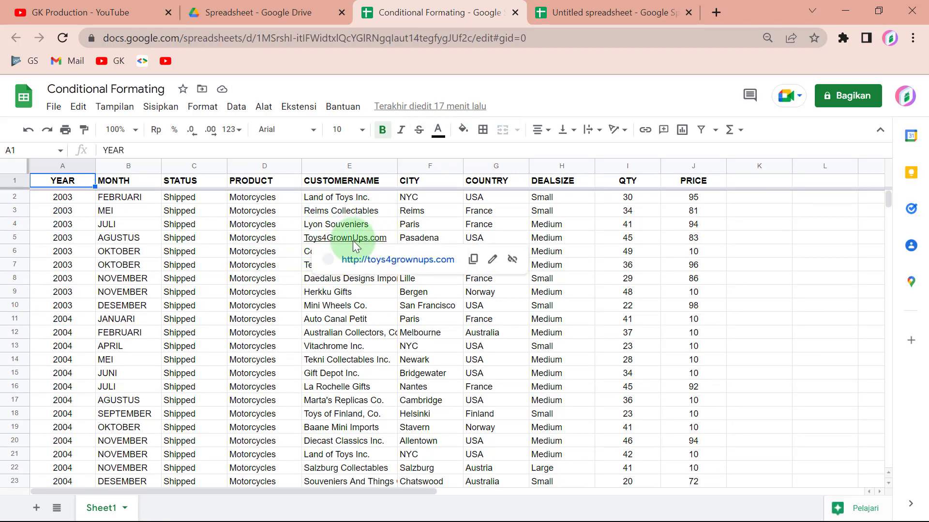
click(63, 198)
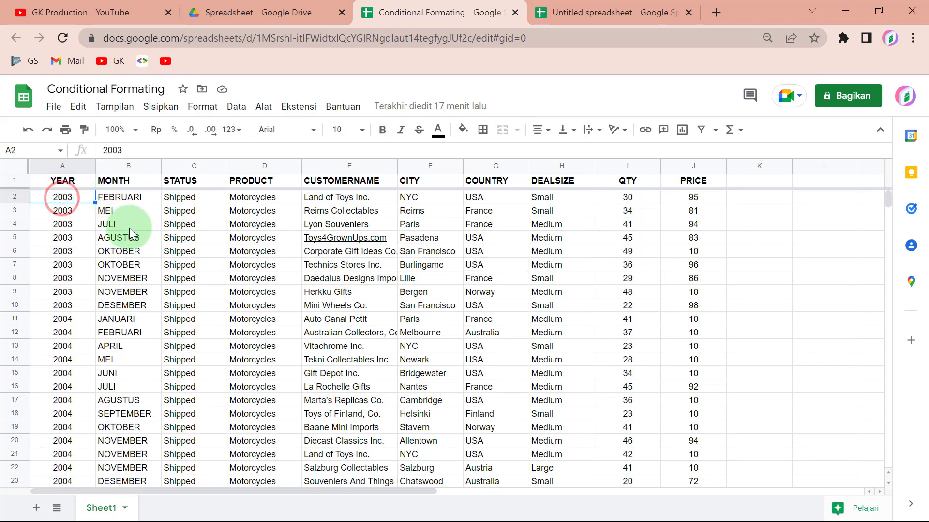
scroll(193, 244, down, 2)
scroll(178, 251, down, 3)
scroll(179, 252, up, 3)
scroll(178, 251, up, 2)
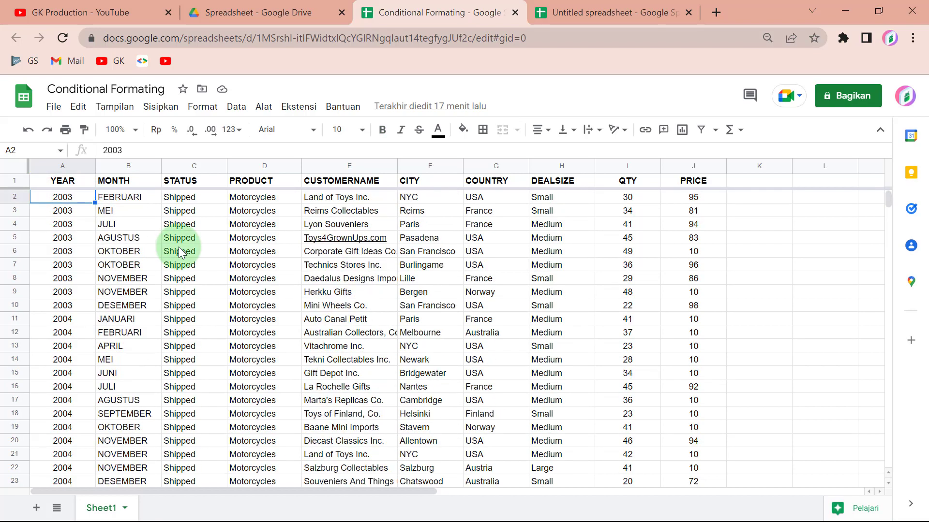
key(ctrl+Down)
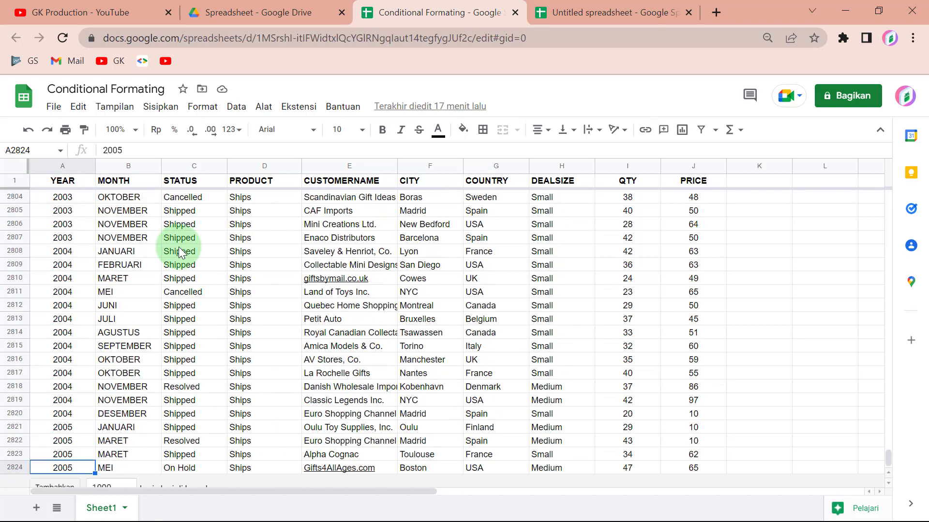
scroll(248, 307, up, 10)
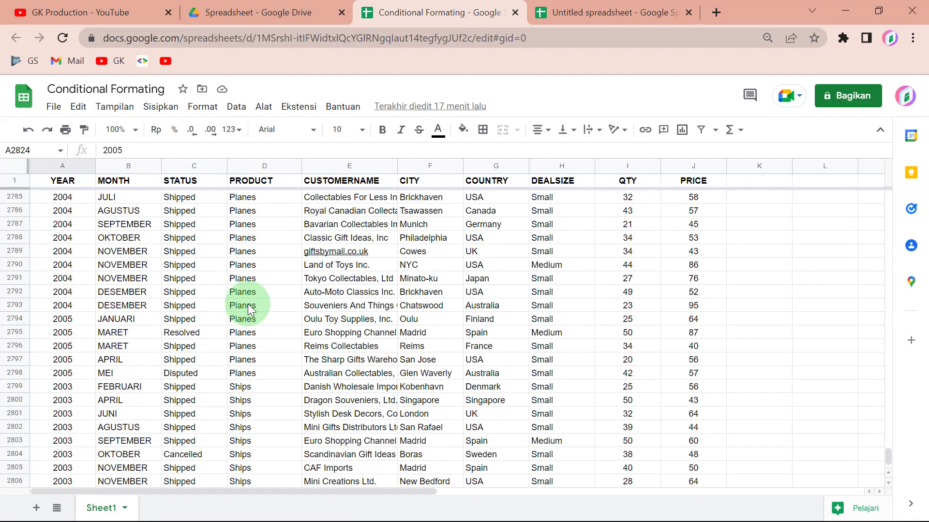
scroll(248, 307, up, 3)
scroll(247, 304, up, 10)
scroll(248, 304, up, 5)
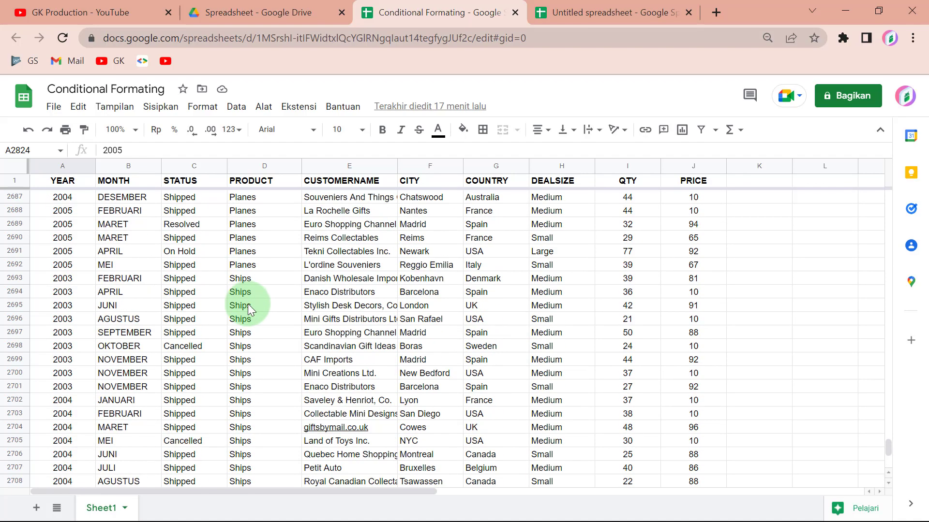
key(ctrl+Up)
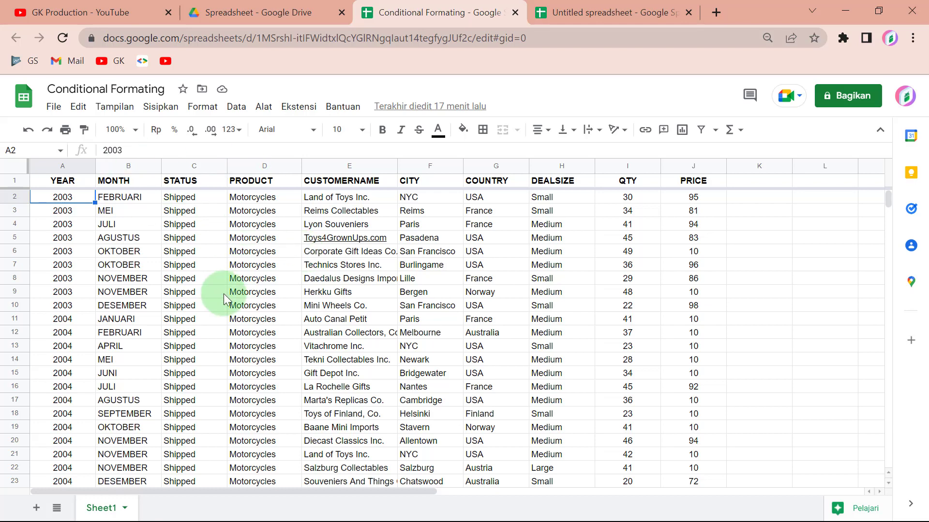
Select the sales data A2:J2824, YEAR through PRICE, for conditional formatting.
click(203, 108)
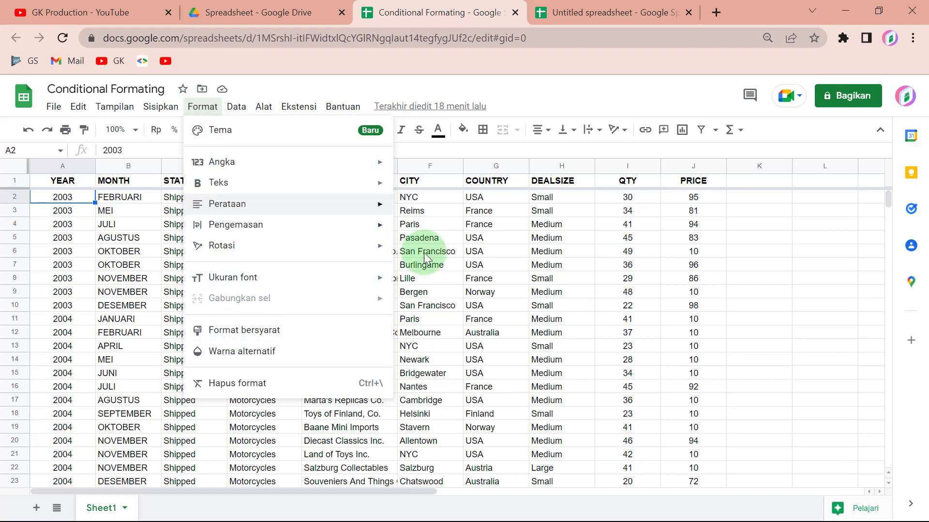
click(451, 267)
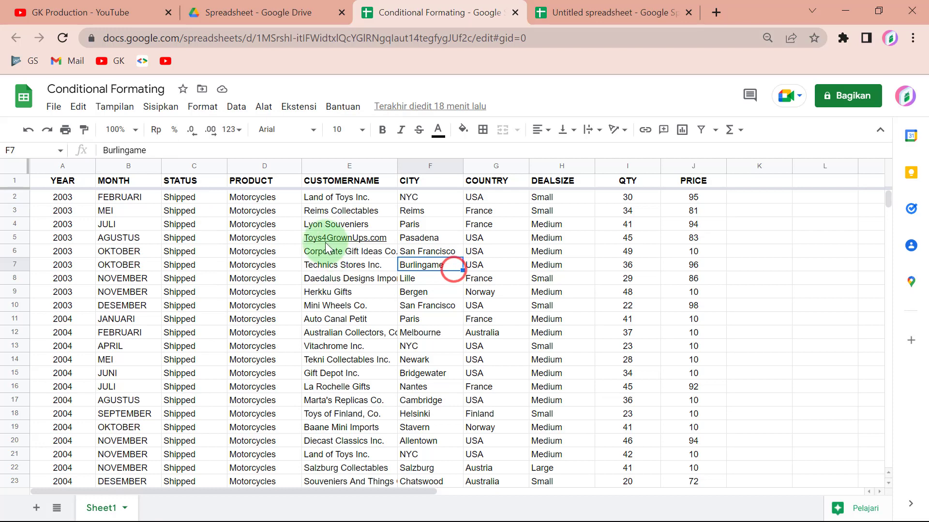
click(59, 199)
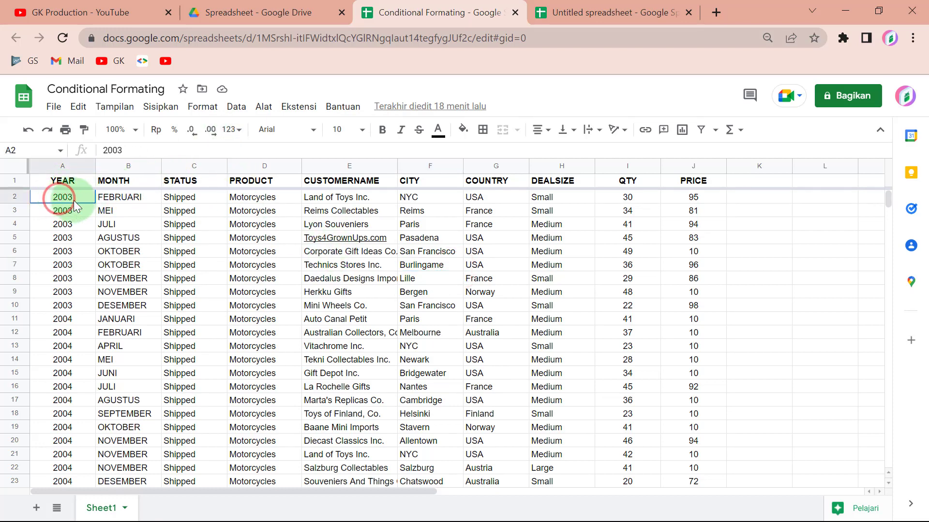
mouse_move(59, 199)
mouse_down()
mouse_move(680, 201)
mouse_move(696, 213)
mouse_up()
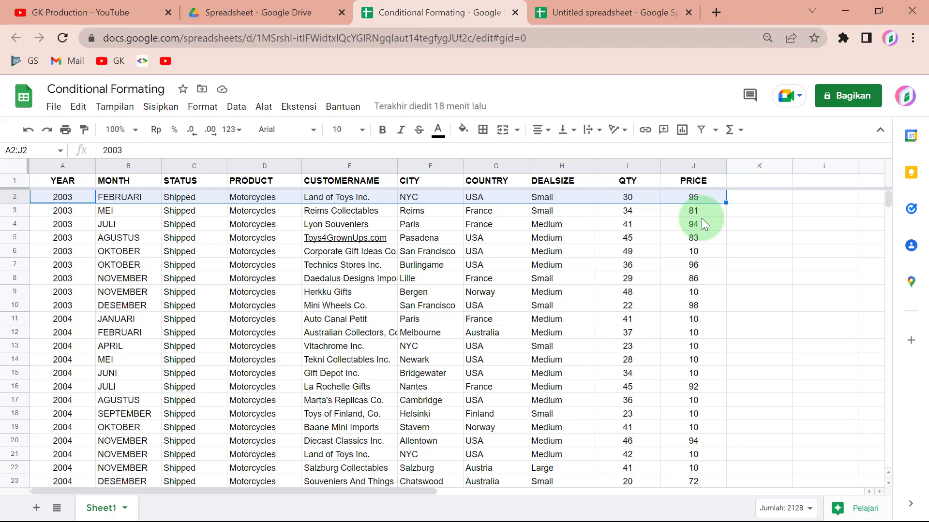
key(ctrl+shift+Down)
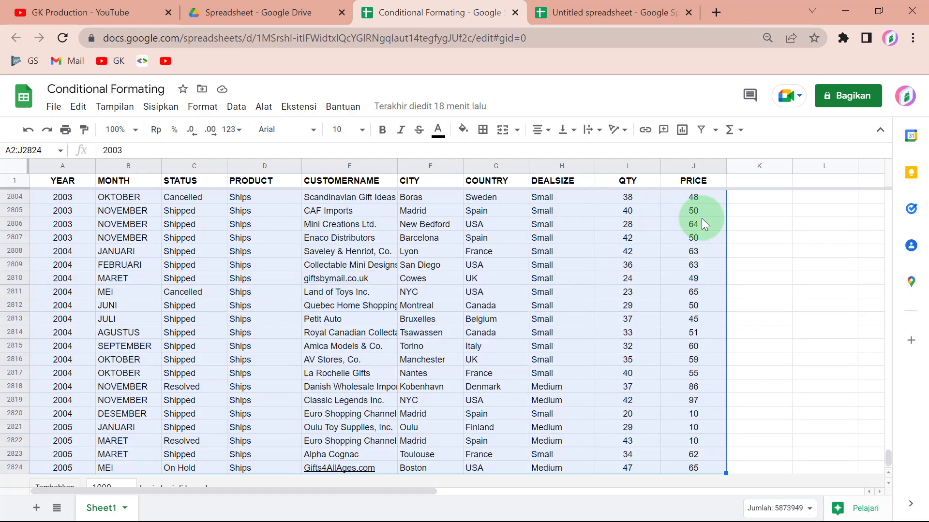
click(200, 106)
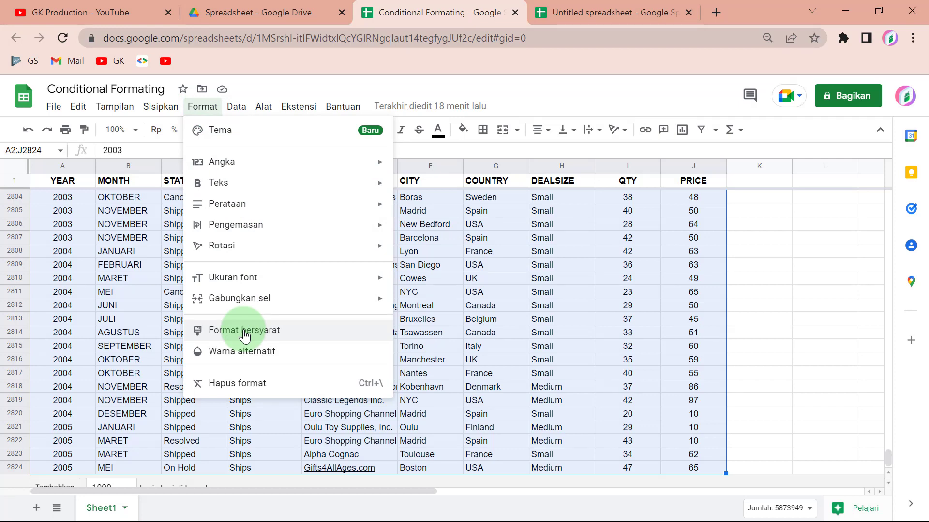
click(245, 331)
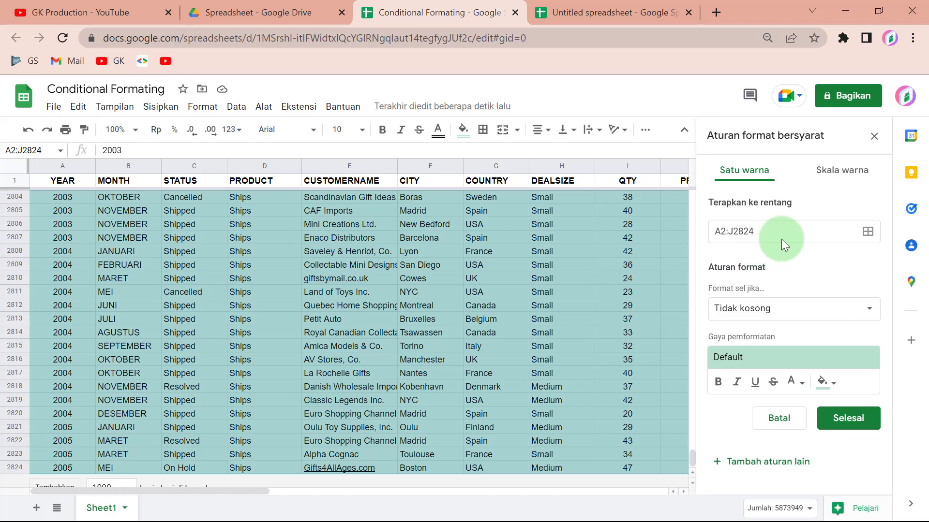
click(782, 417)
click(481, 306)
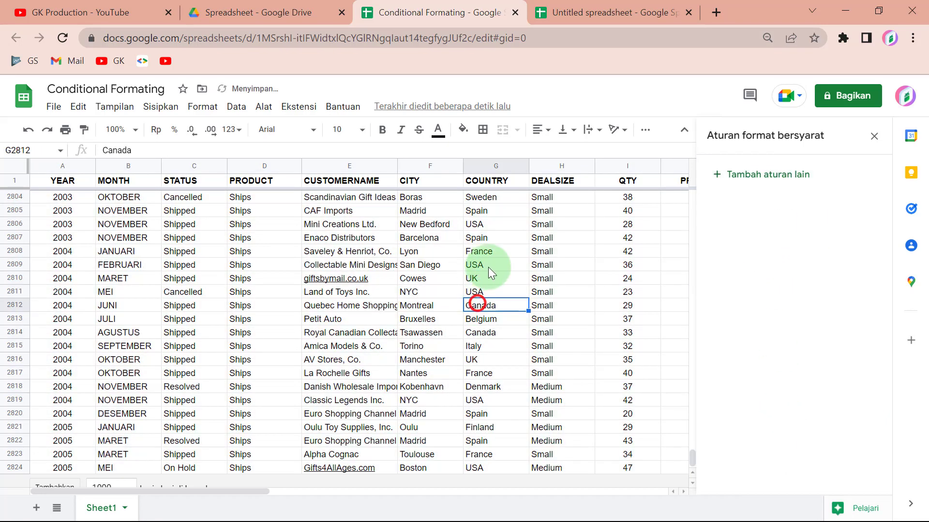
click(873, 136)
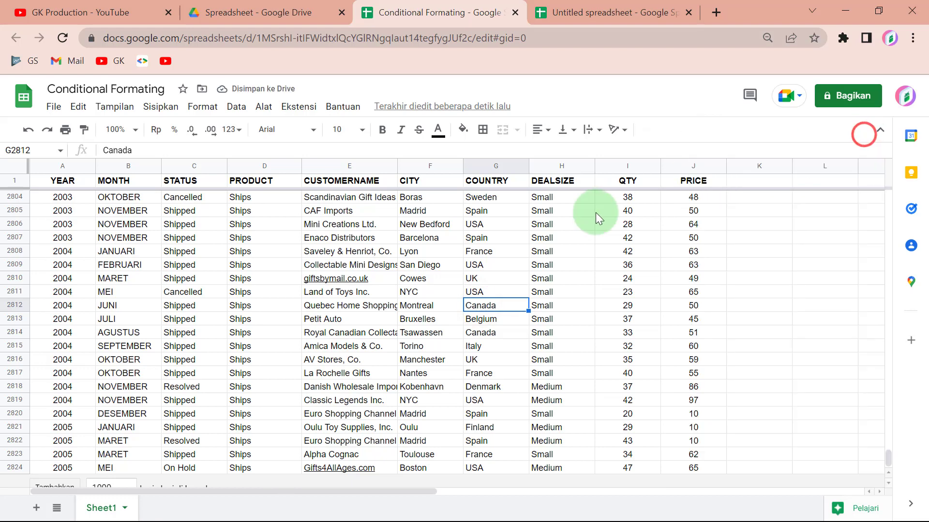
click(202, 106)
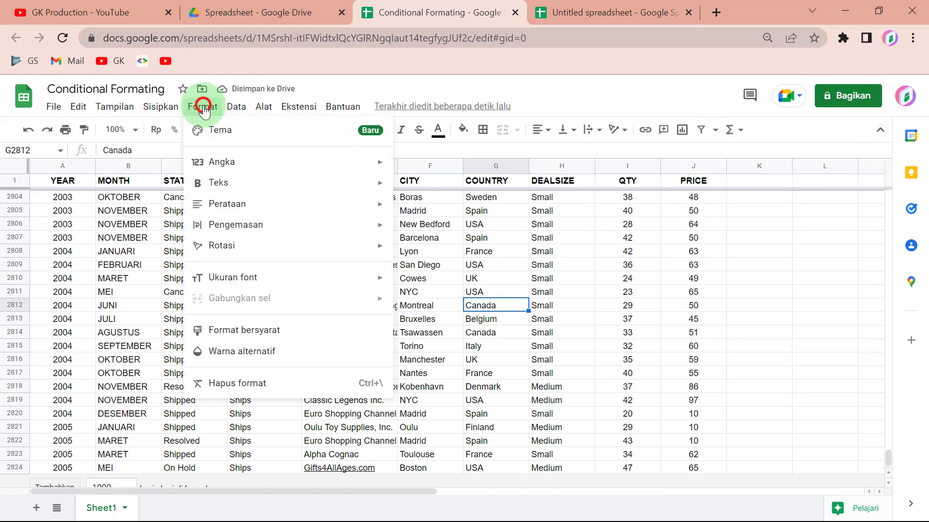
click(761, 237)
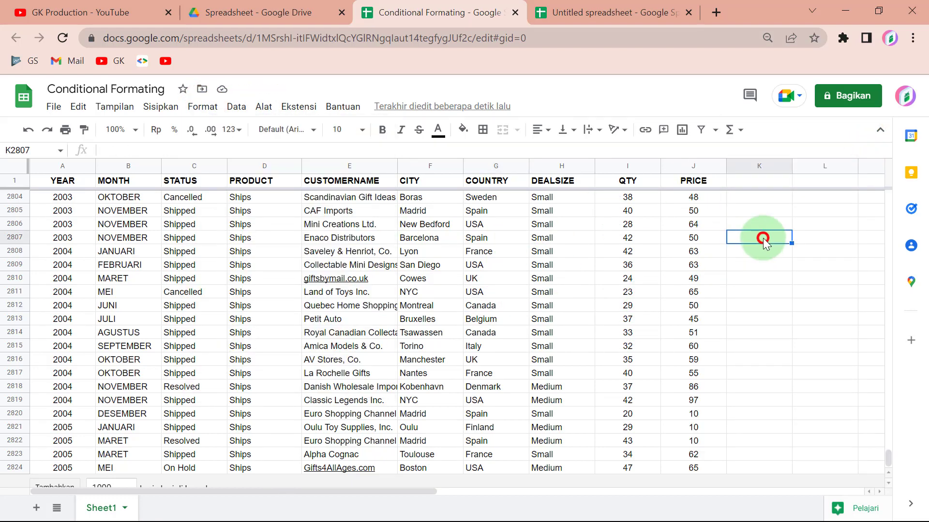
click(202, 107)
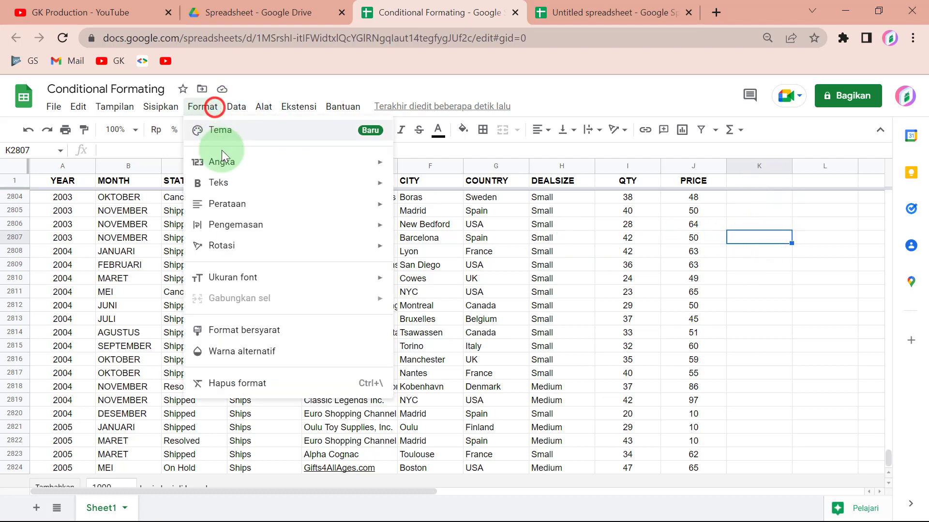
click(237, 330)
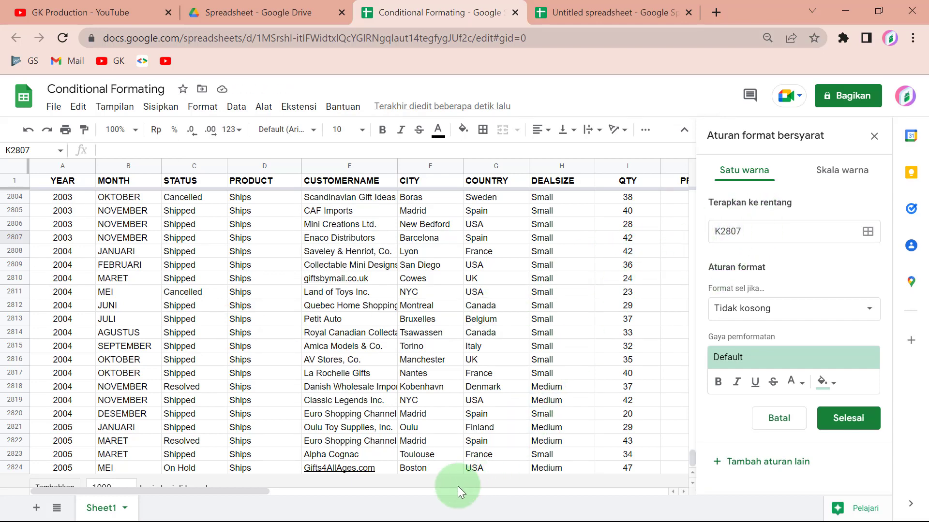
mouse_move(251, 491)
mouse_down()
mouse_move(289, 490)
mouse_move(246, 489)
mouse_up()
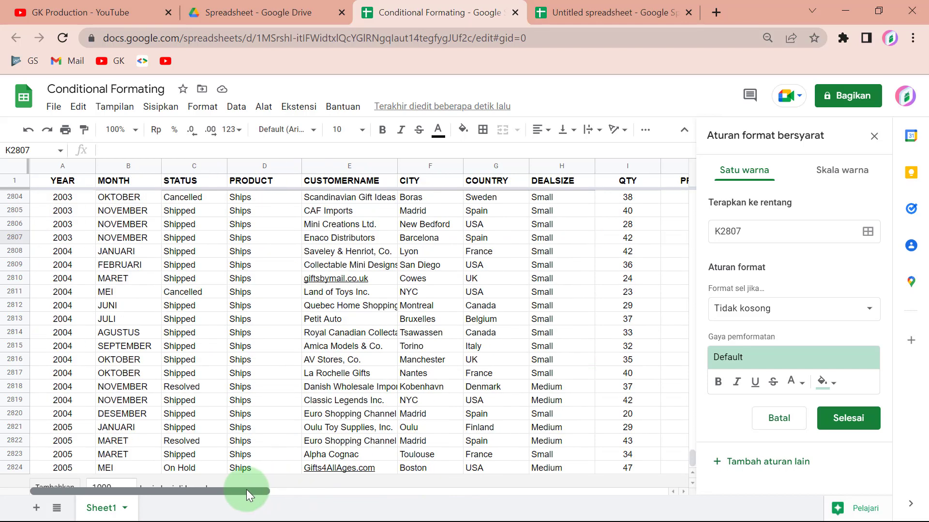
click(49, 165)
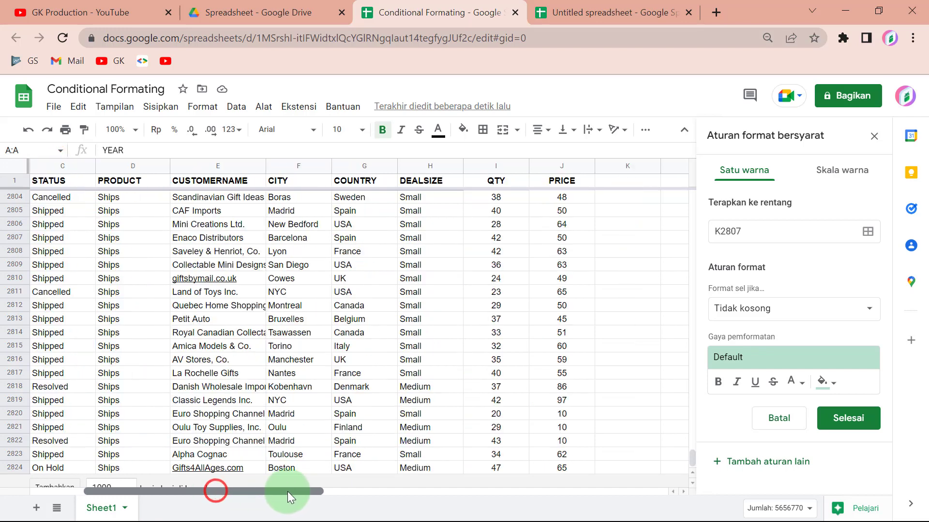
drag(215, 491, 298, 491)
Change the rule's range from K2807 to A2:J.
click(481, 170)
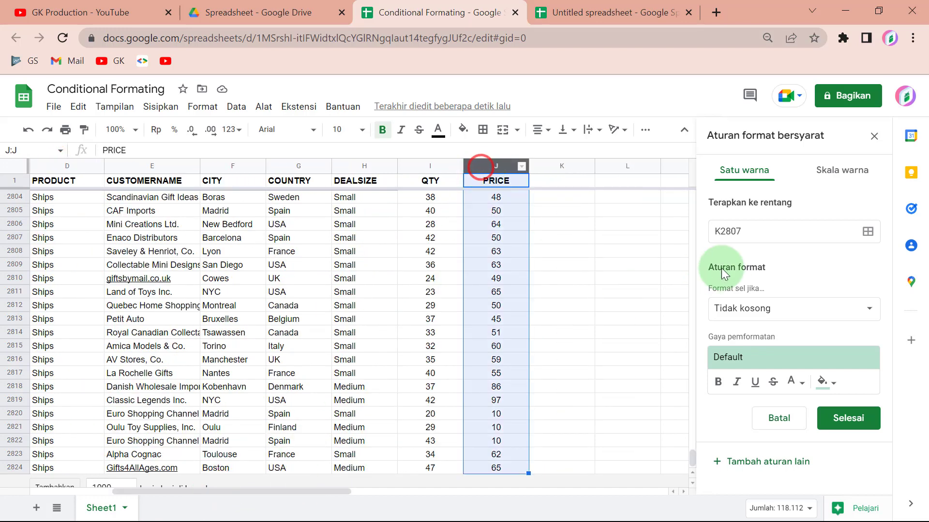
click(744, 237)
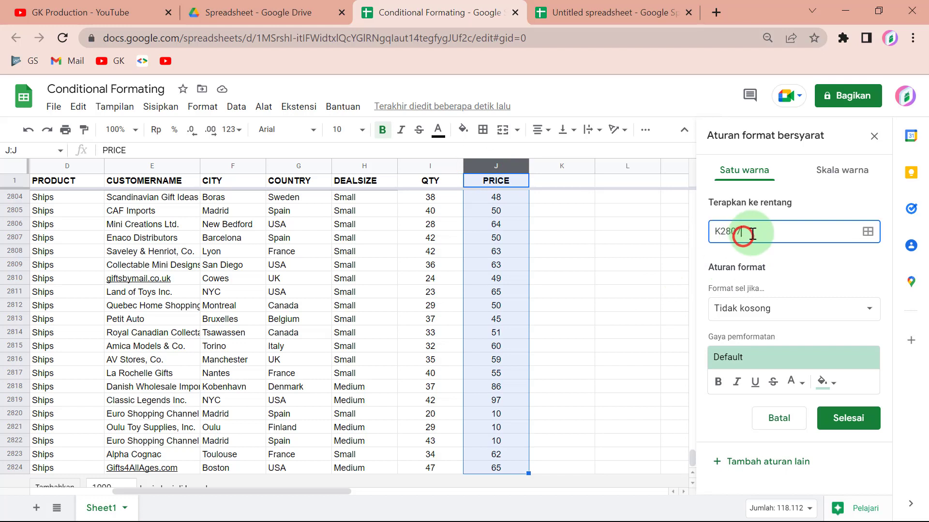
double_click(744, 237)
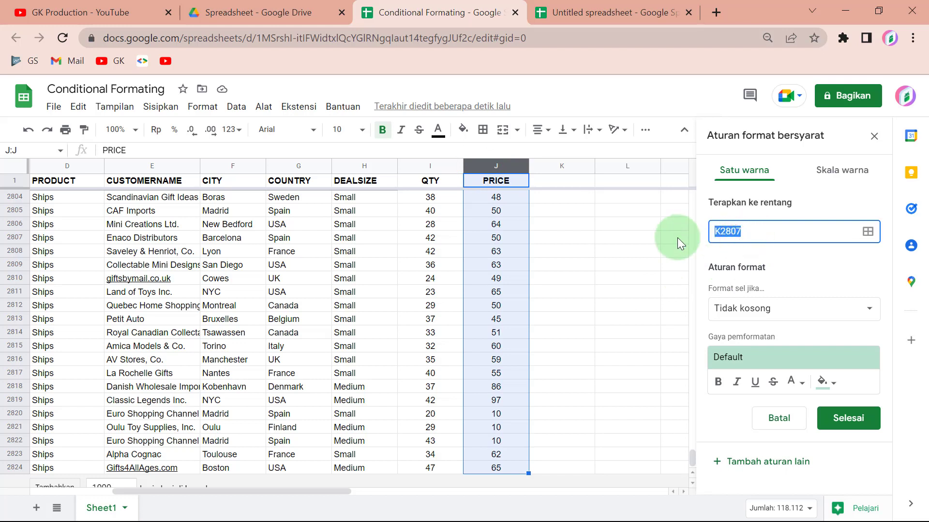
text(A2)
text(:)
text(J)
click(790, 271)
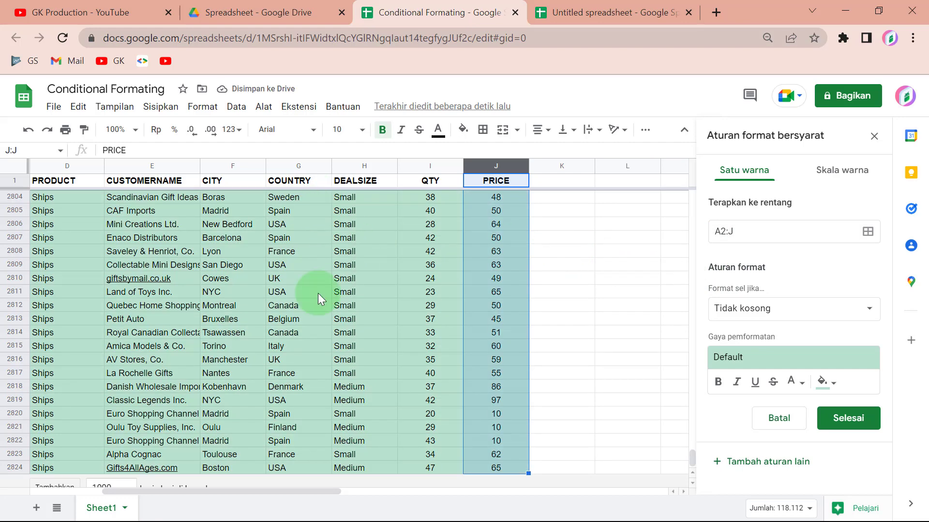
Give the 'Tidak kosong' rule a red fill colour.
drag(296, 493, 201, 485)
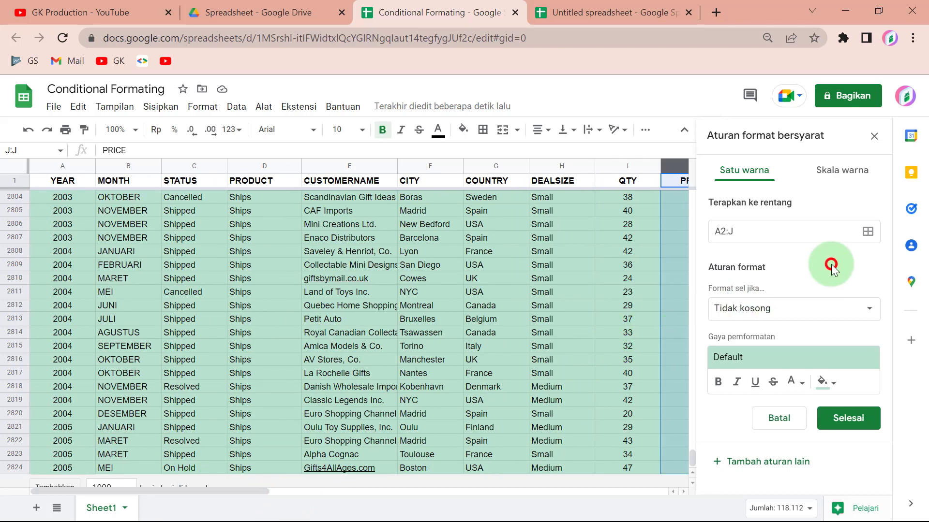
click(761, 309)
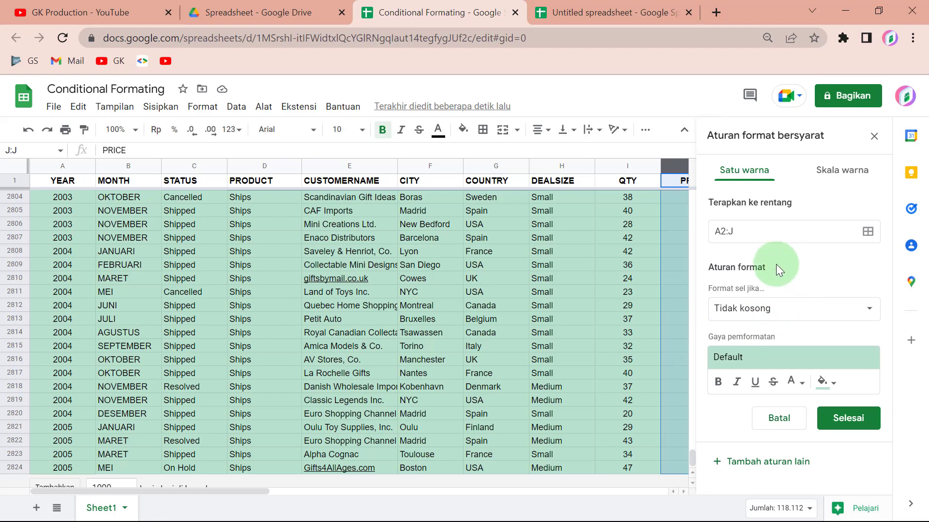
mouse_move(338, 469)
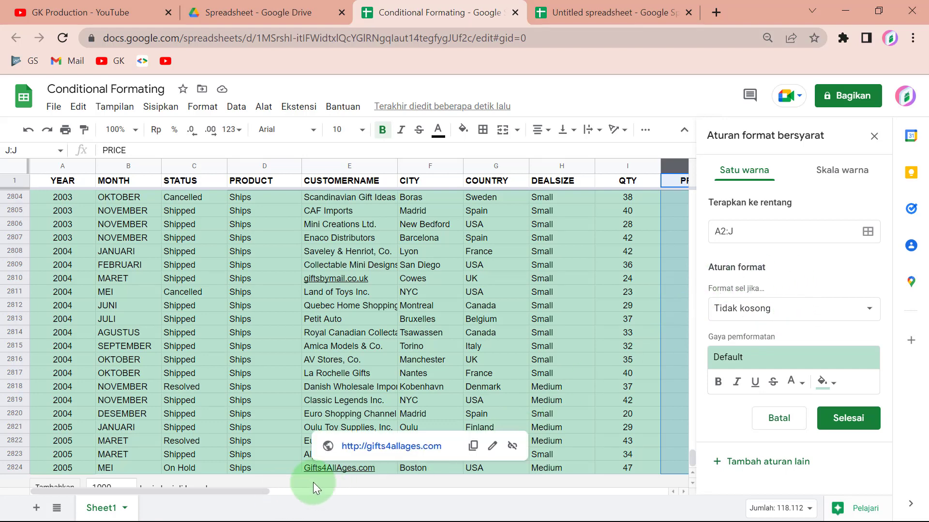
click(817, 385)
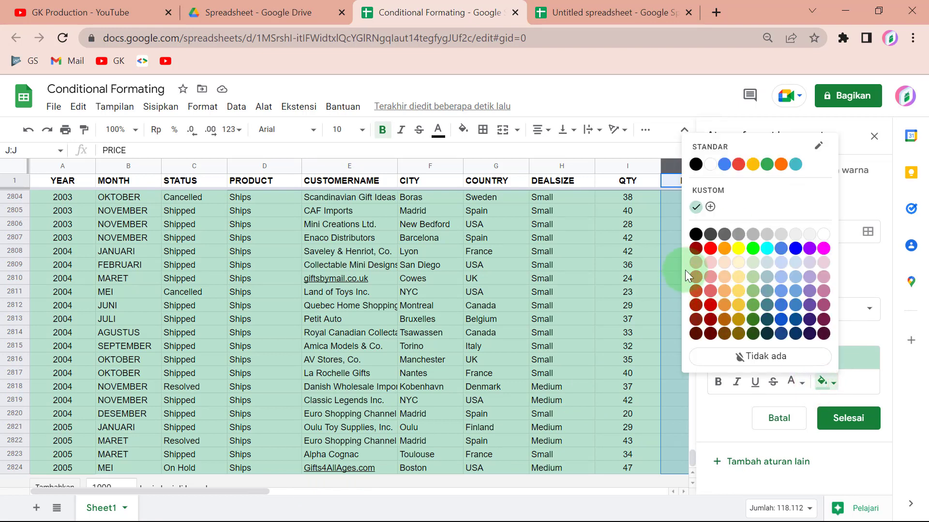
click(708, 249)
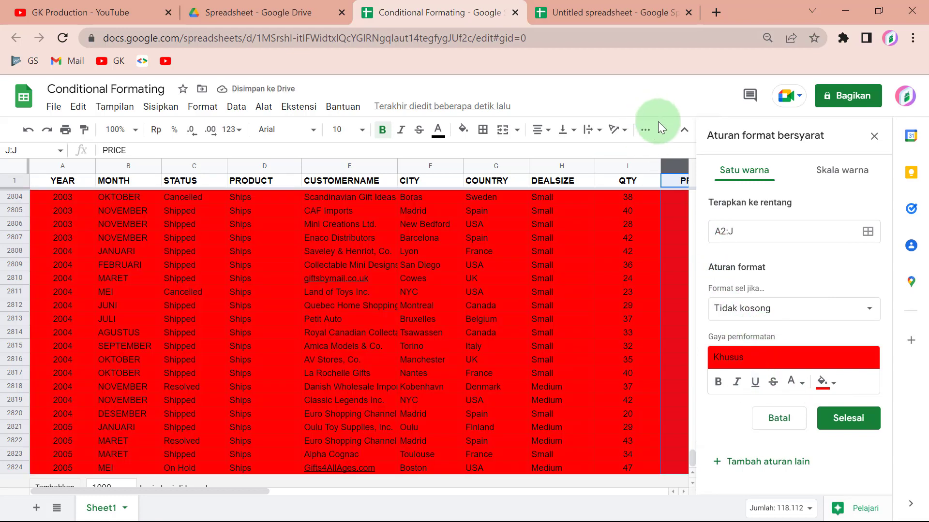
scroll(525, 278, up, 3)
scroll(524, 277, up, 3)
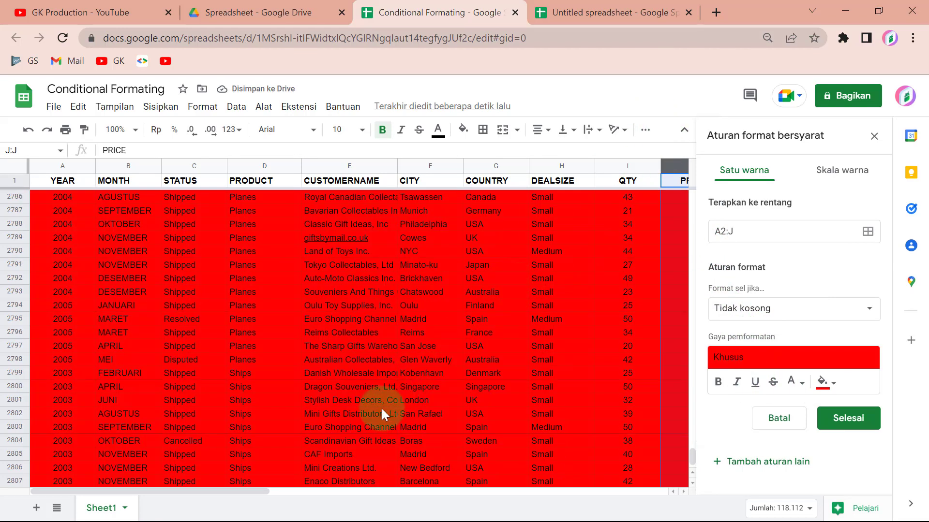
scroll(382, 409, up, 4)
scroll(315, 469, up, 3)
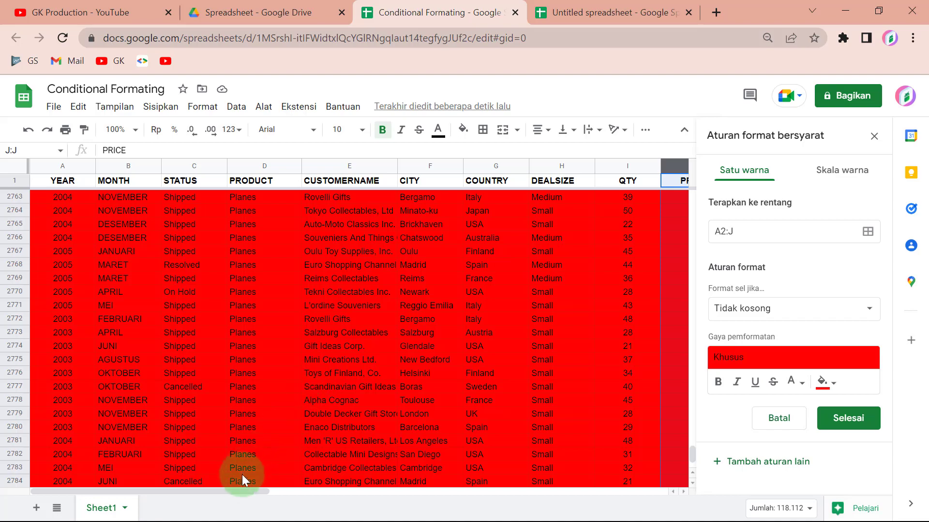
Try cyan, italic and bold text on the highlighted rows.
mouse_move(239, 493)
mouse_down()
mouse_move(284, 490)
mouse_move(256, 489)
mouse_up()
scroll(381, 379, up, 8)
scroll(383, 379, up, 9)
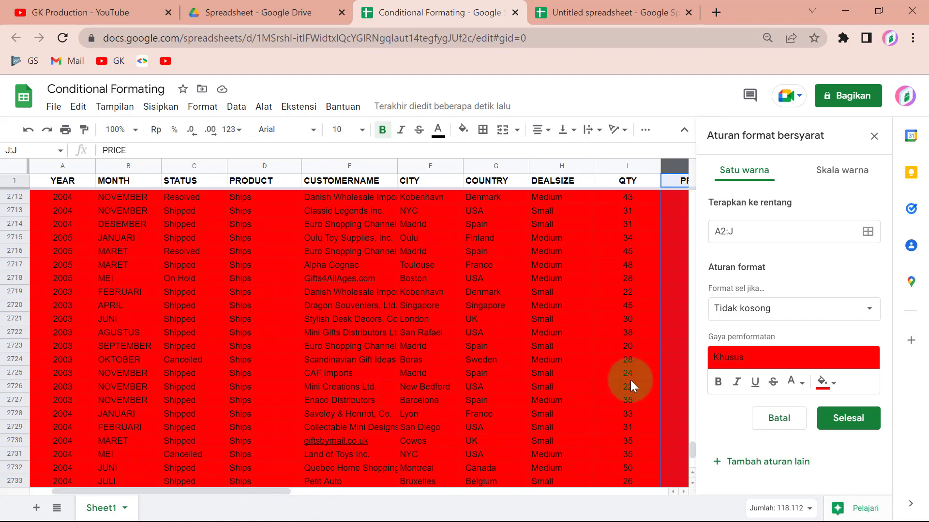
click(799, 389)
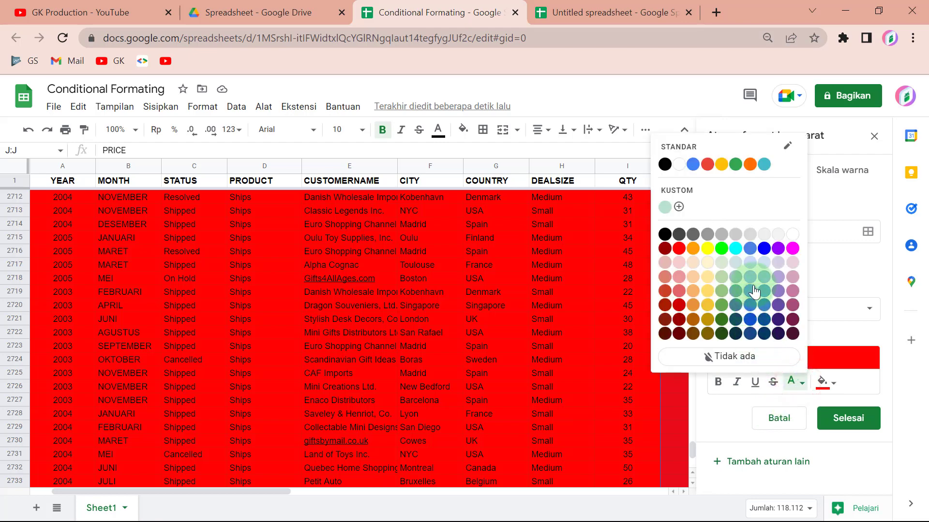
click(736, 249)
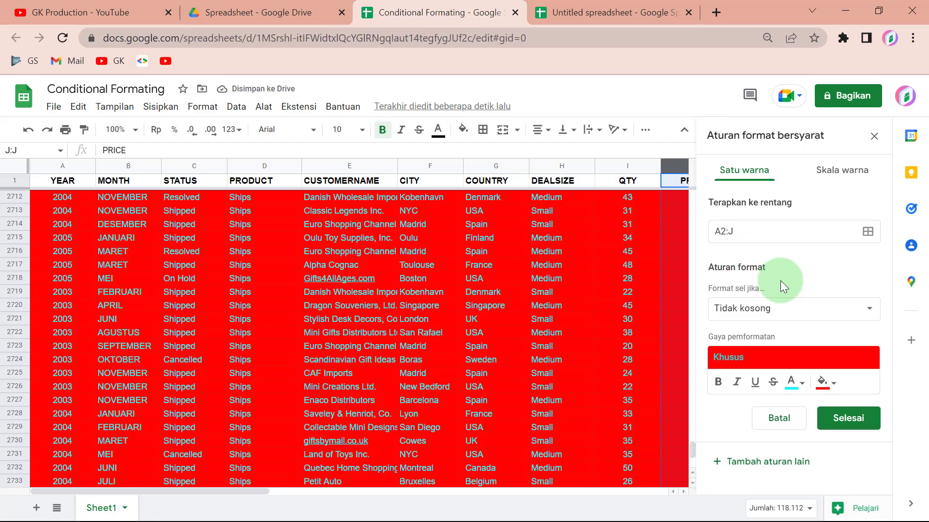
scroll(620, 296, up, 7)
scroll(620, 296, up, 7)
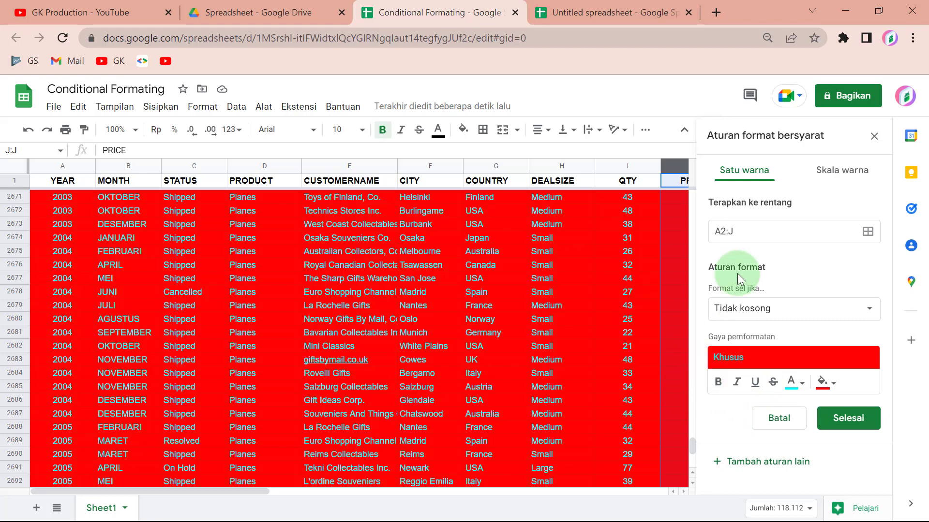
click(739, 389)
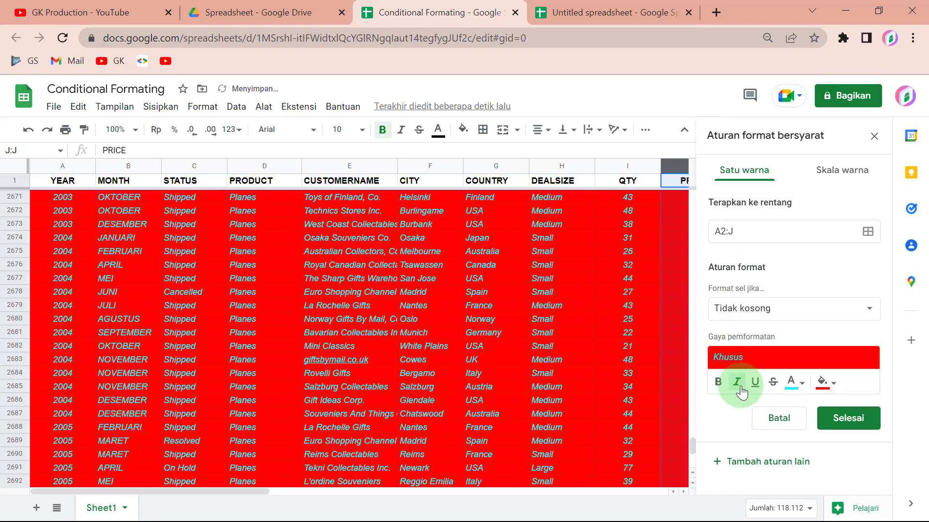
click(716, 383)
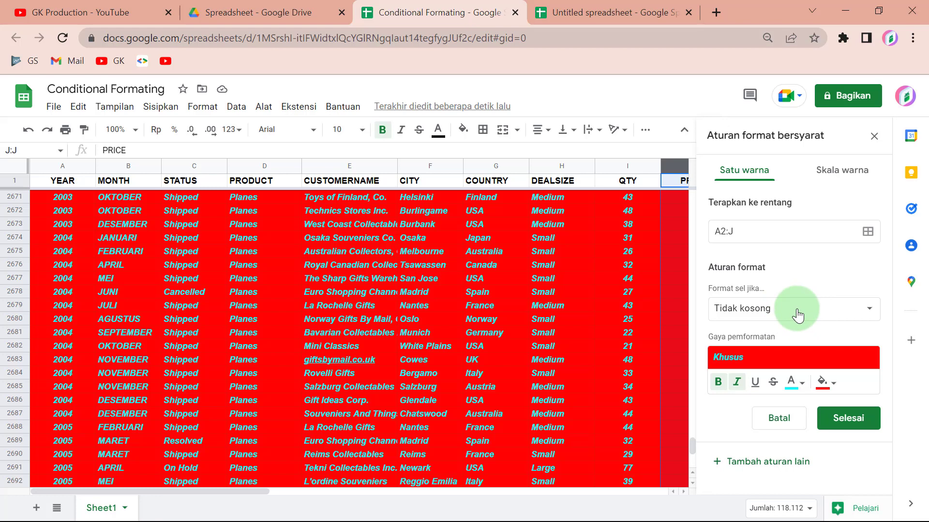
Remove bold and italic and set the text colour back to black.
click(718, 382)
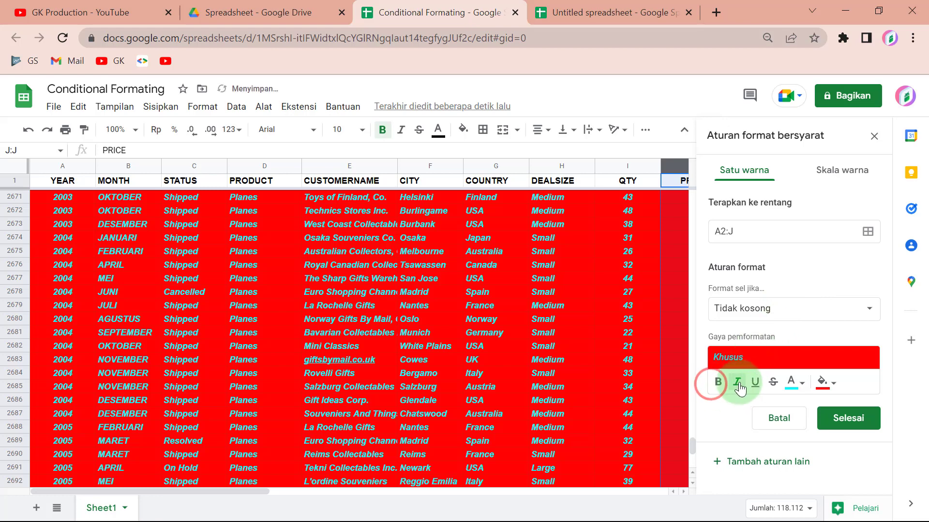
click(737, 382)
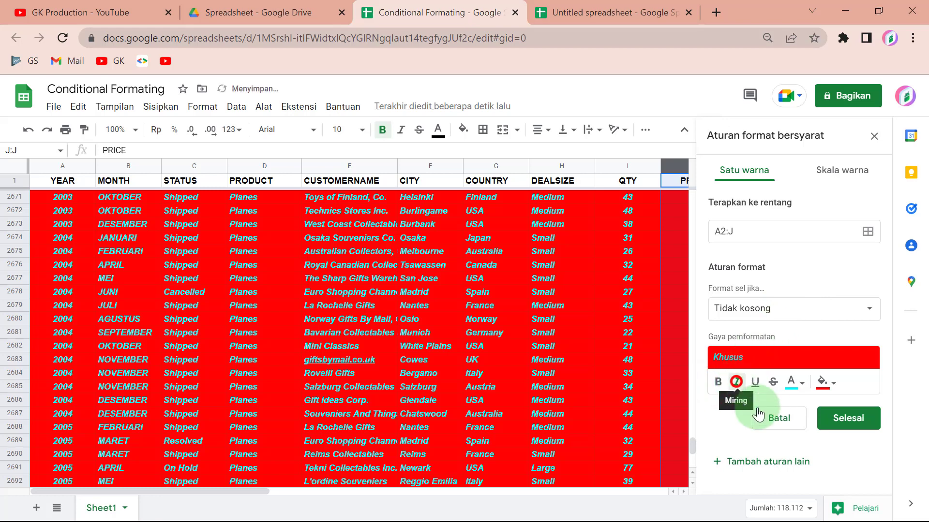
click(793, 387)
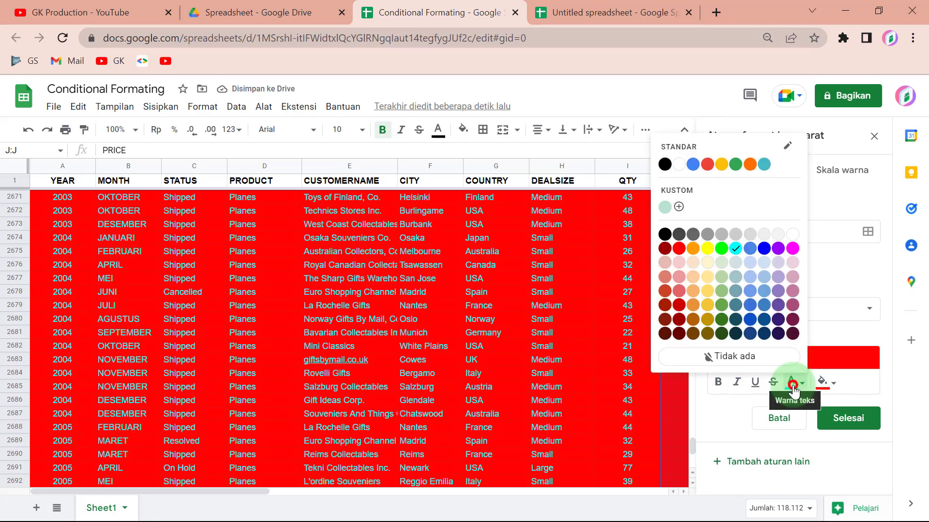
click(665, 165)
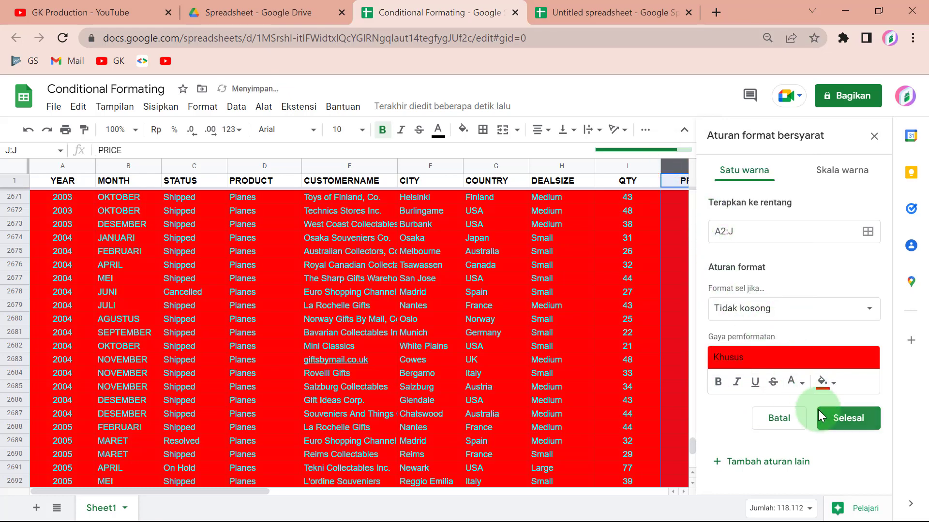
Swap the rule's red fill for a pale blue swatch and return to the sheet top.
click(829, 383)
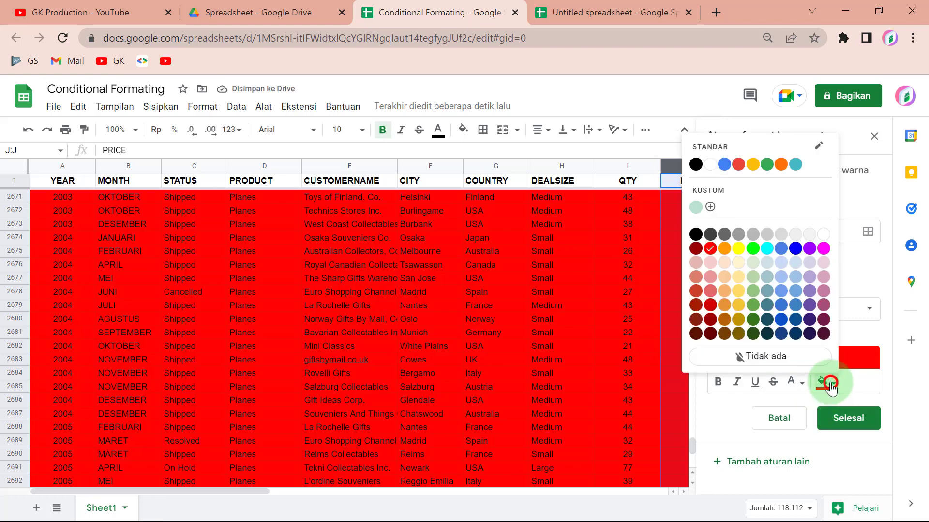
click(781, 262)
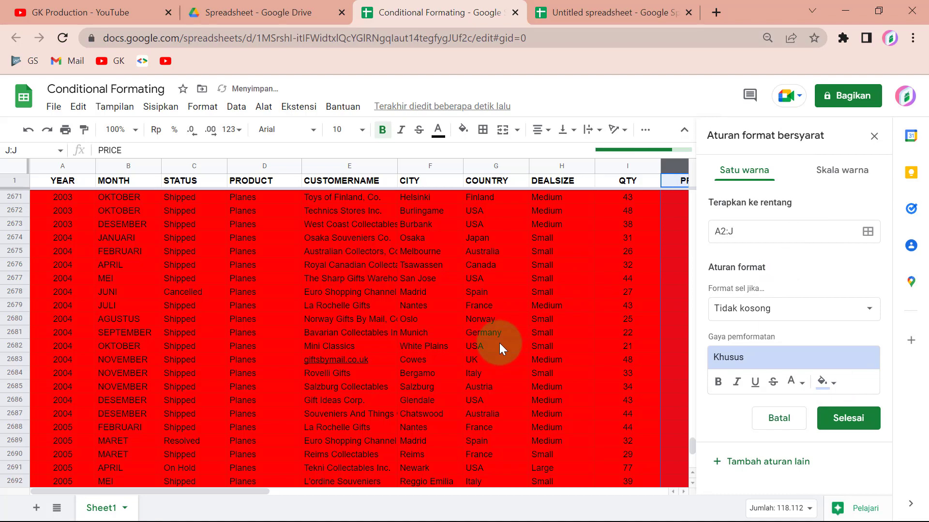
scroll(499, 344, up, 5)
scroll(499, 344, up, 5)
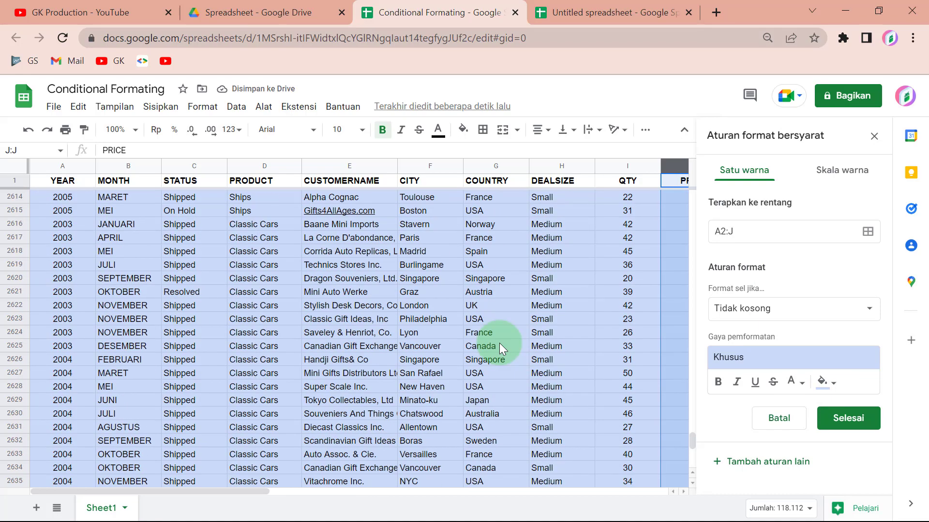
scroll(500, 343, up, 5)
scroll(499, 343, up, 5)
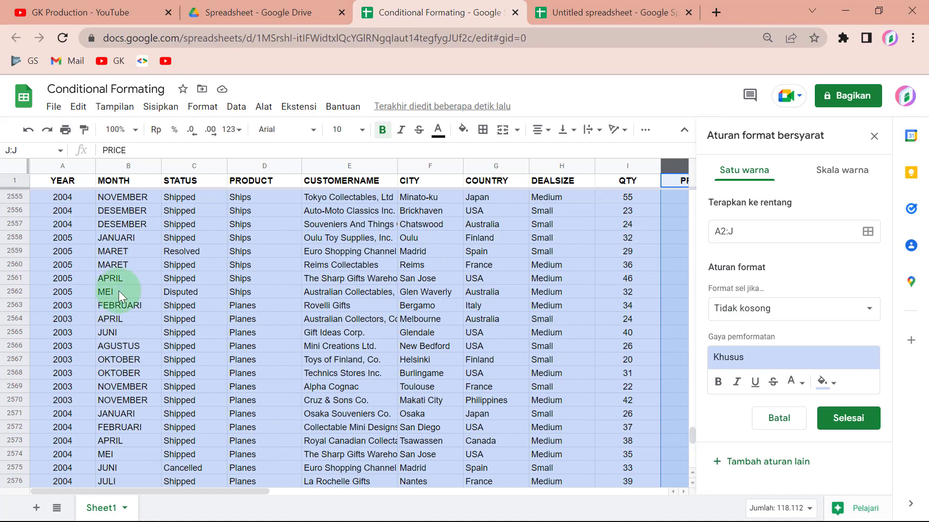
scroll(326, 305, up, 3)
scroll(469, 294, up, 3)
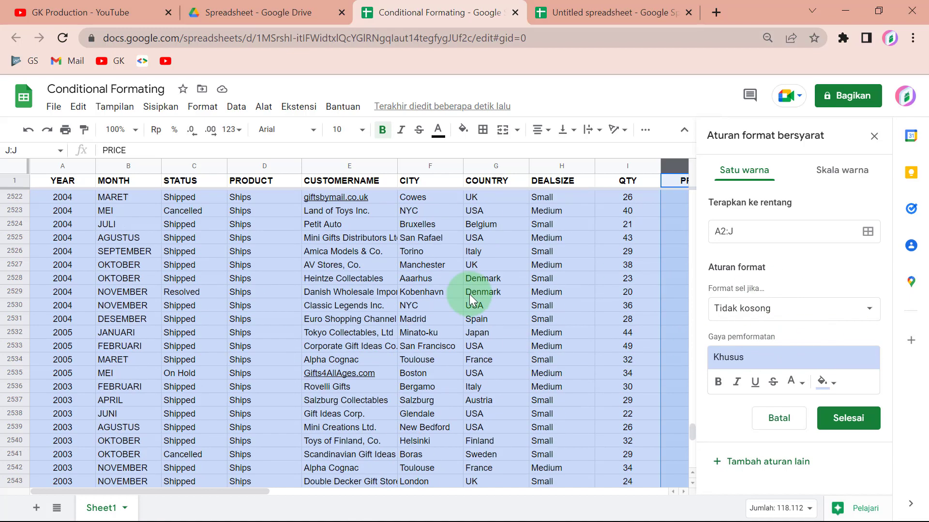
scroll(469, 294, up, 3)
key(ctrl+Home)
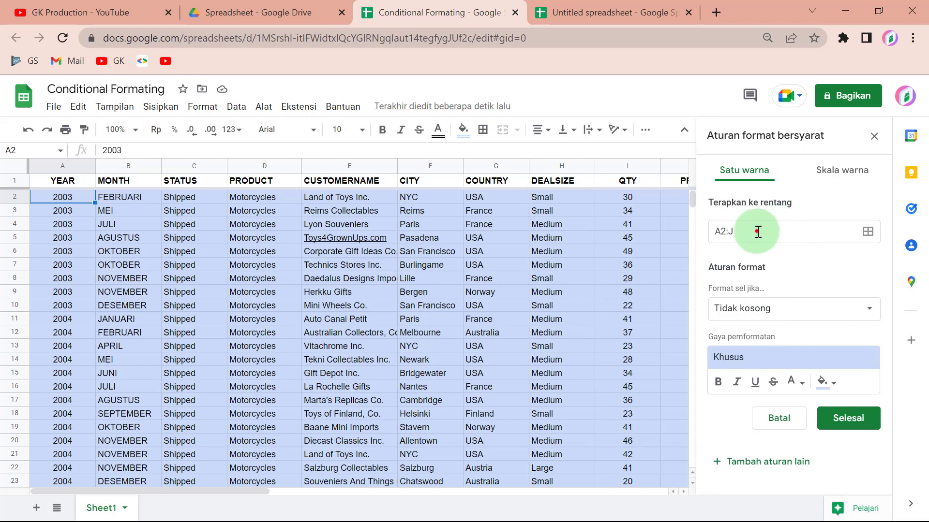
Edit the 'Terapkan ke rentang' range so it runs from A2 through column J (PRICE).
click(724, 230)
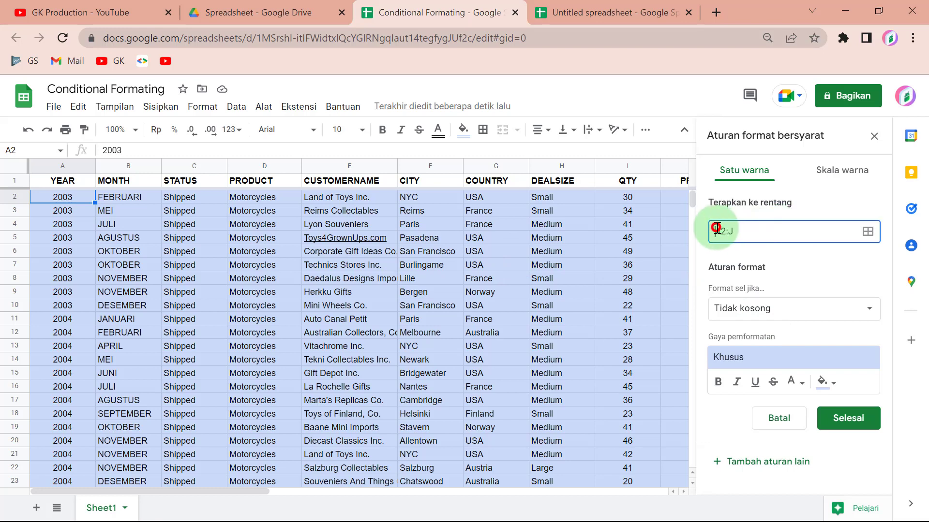
drag(715, 231, 732, 231)
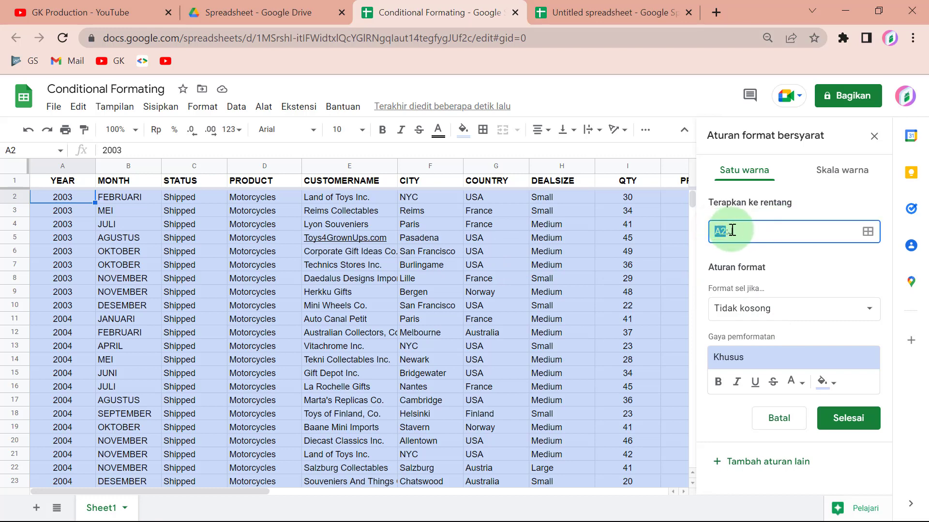
text(:J)
click(734, 229)
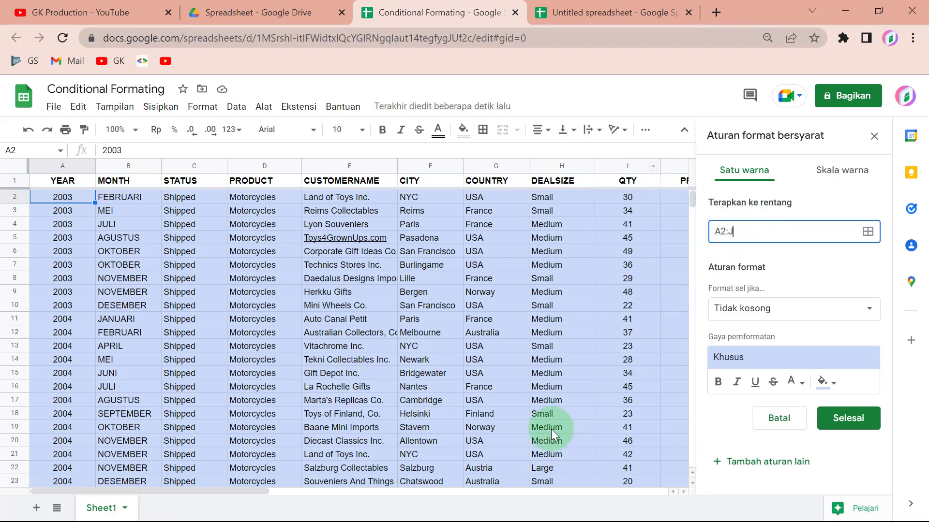
drag(235, 490, 307, 490)
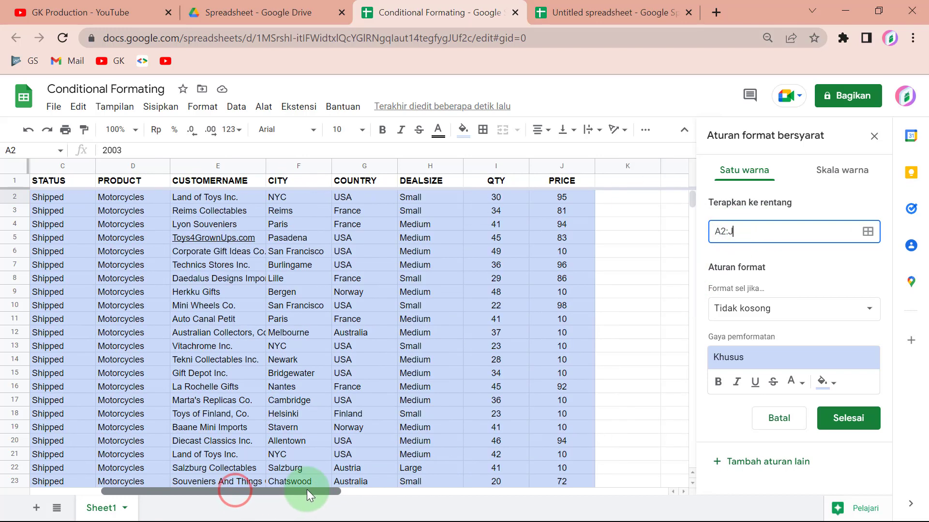
click(549, 166)
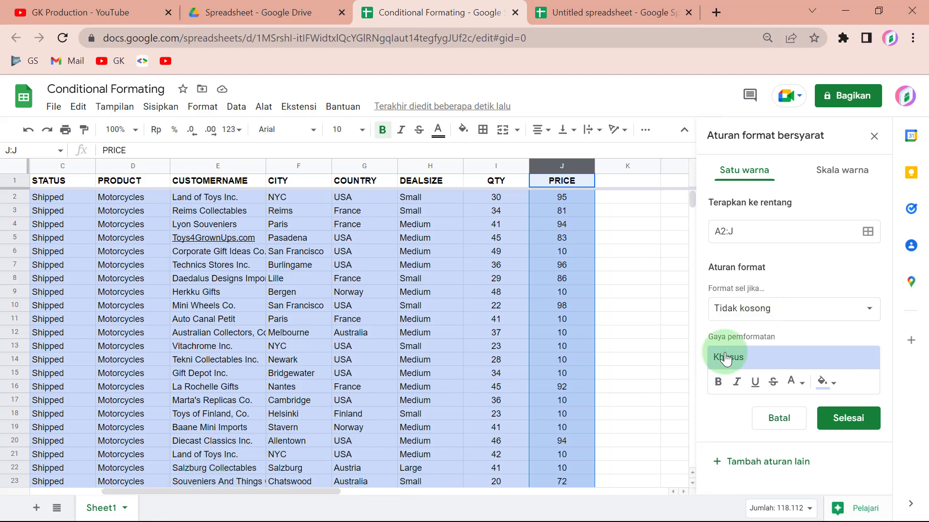
Switch the condition to 'Kosong' with a red fill and test it on cell J4.
click(760, 313)
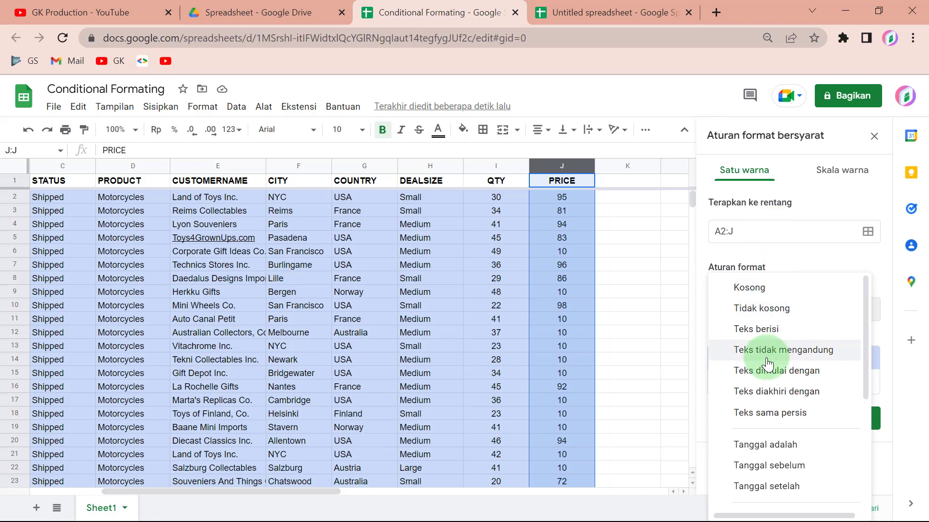
click(763, 289)
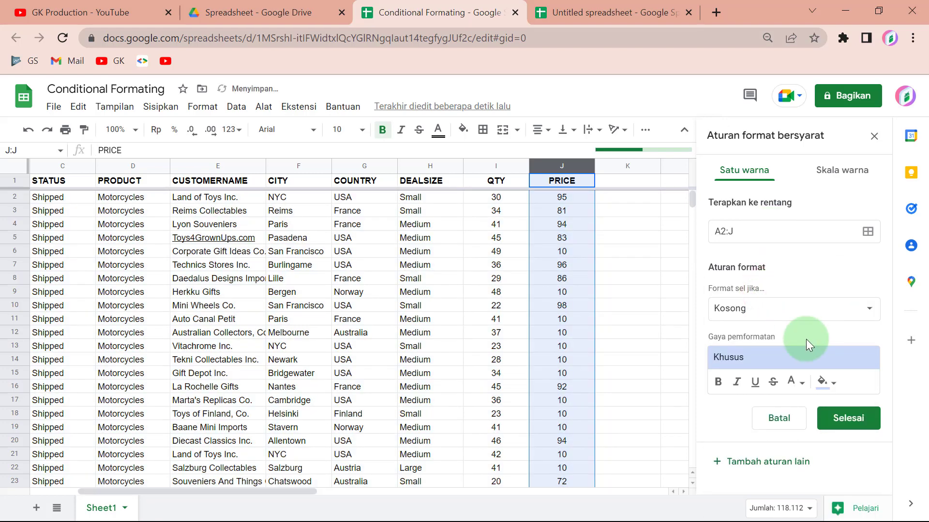
click(837, 392)
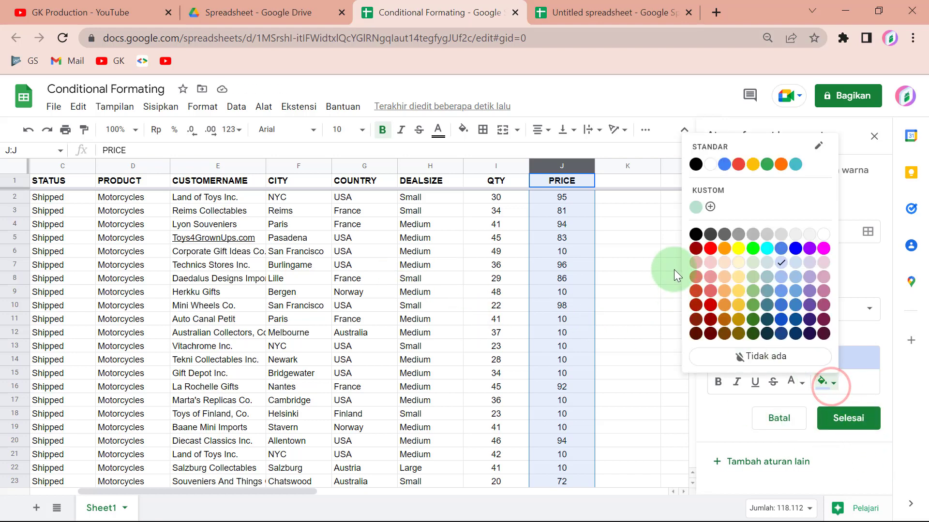
click(710, 248)
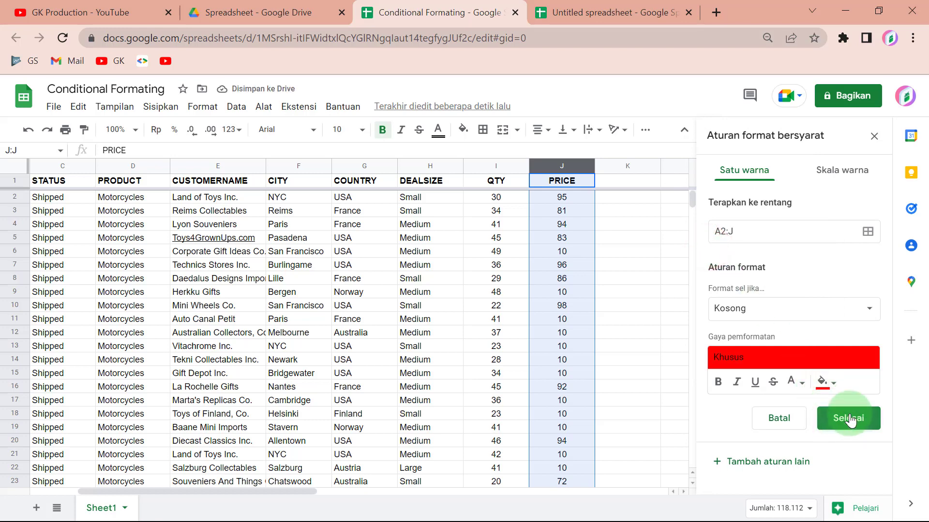
click(561, 226)
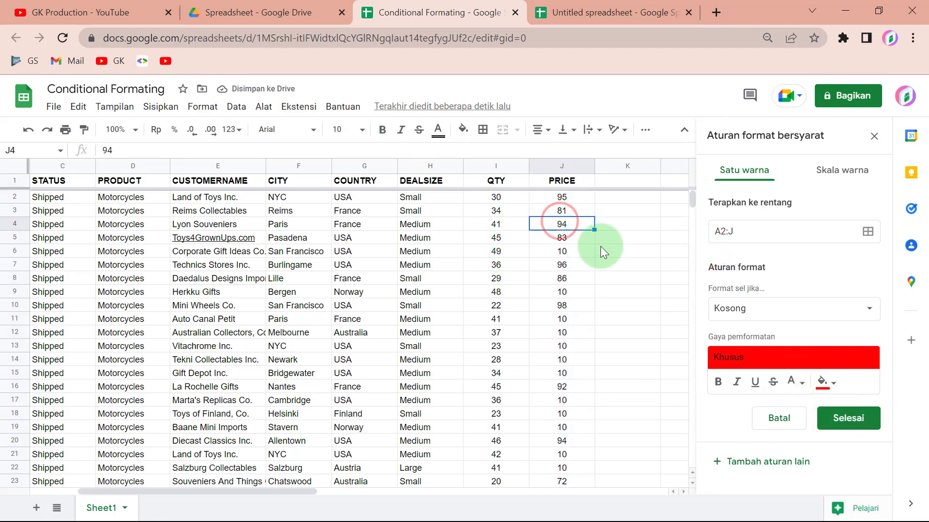
key(Delete)
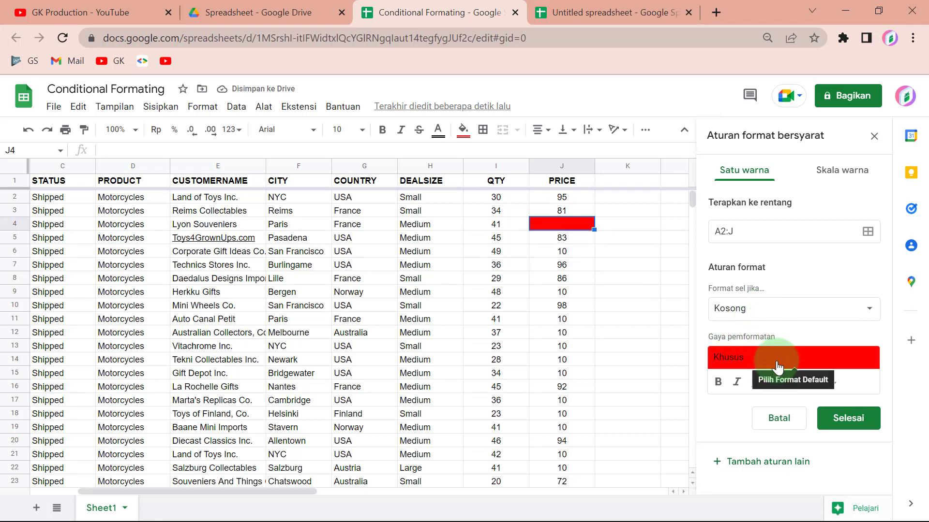
click(249, 312)
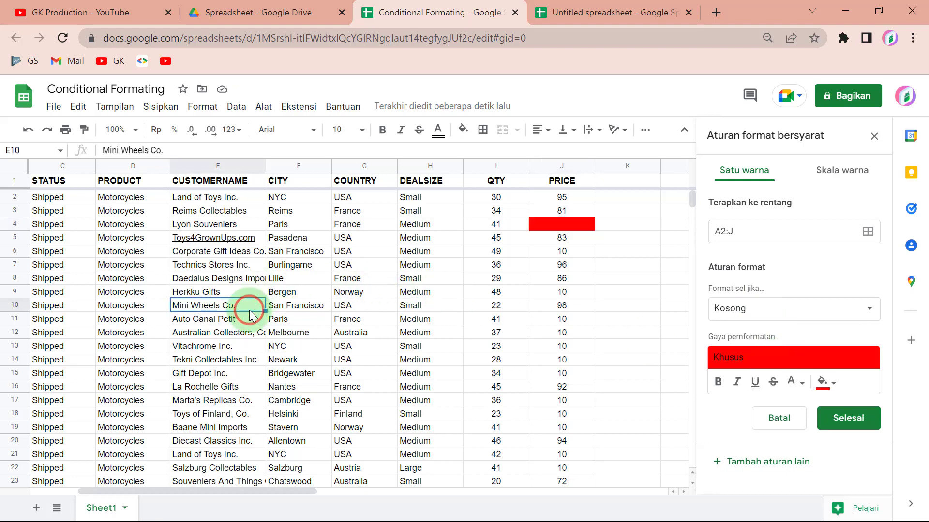
key(Delete)
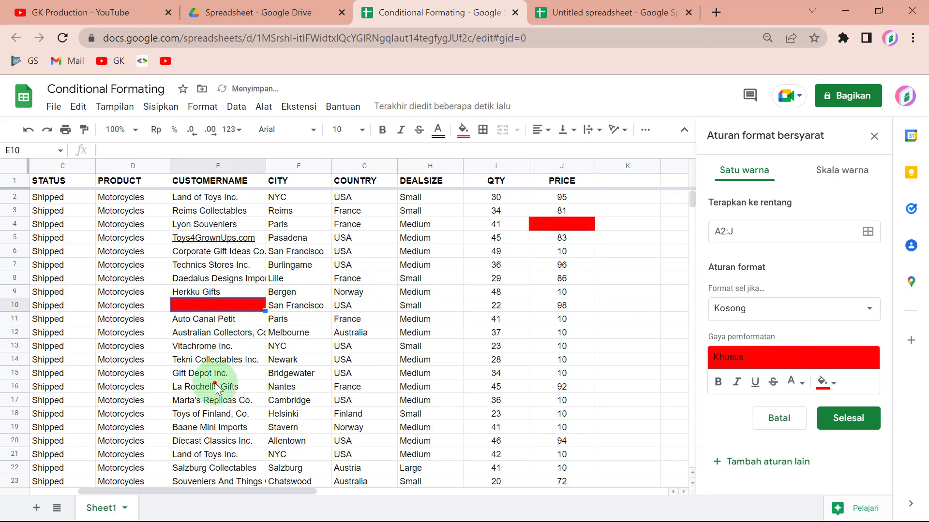
click(213, 383)
key(Delete)
click(101, 376)
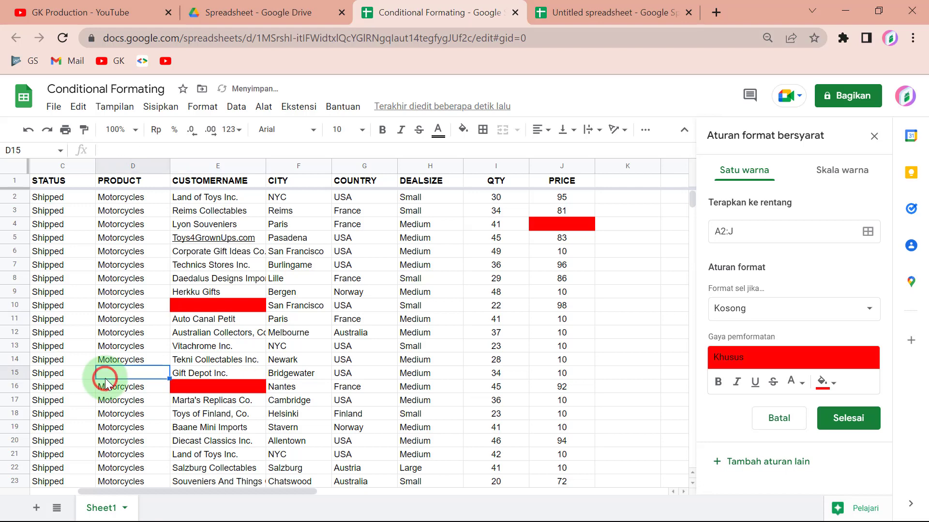
key(Delete)
click(133, 468)
key(Delete)
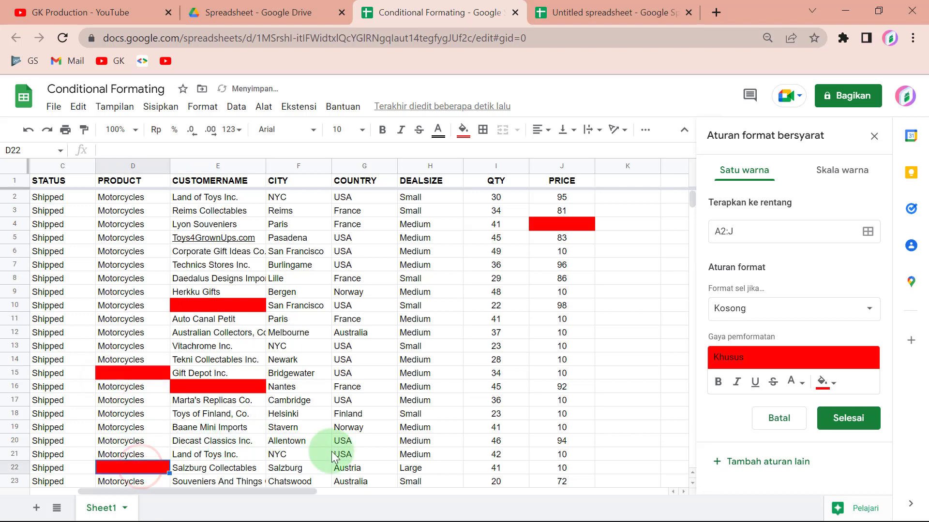
click(355, 428)
key(Delete)
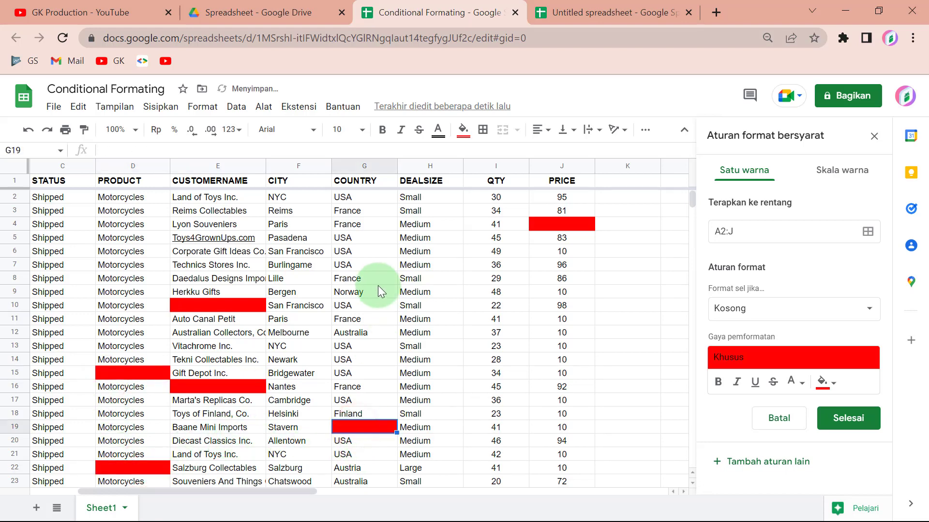
click(121, 213)
key(Delete)
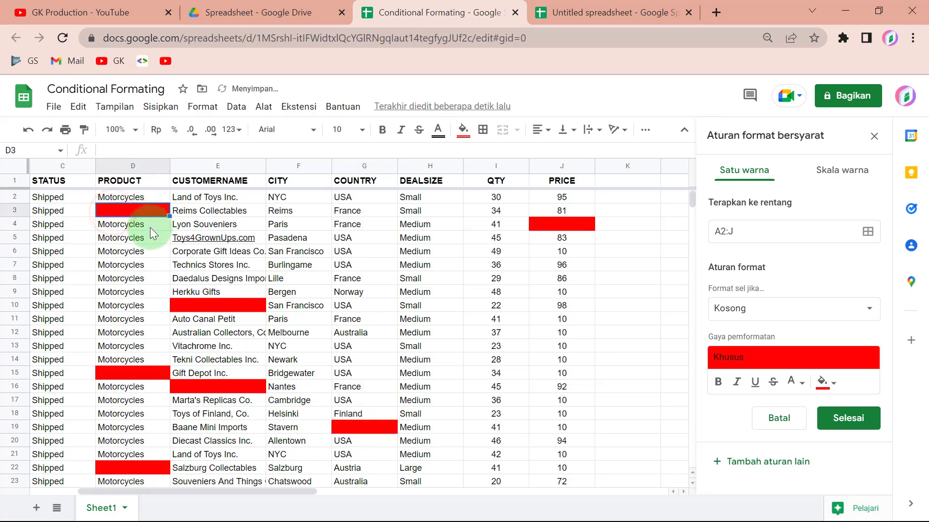
key(ctrl+z)
key(ctrl+z)
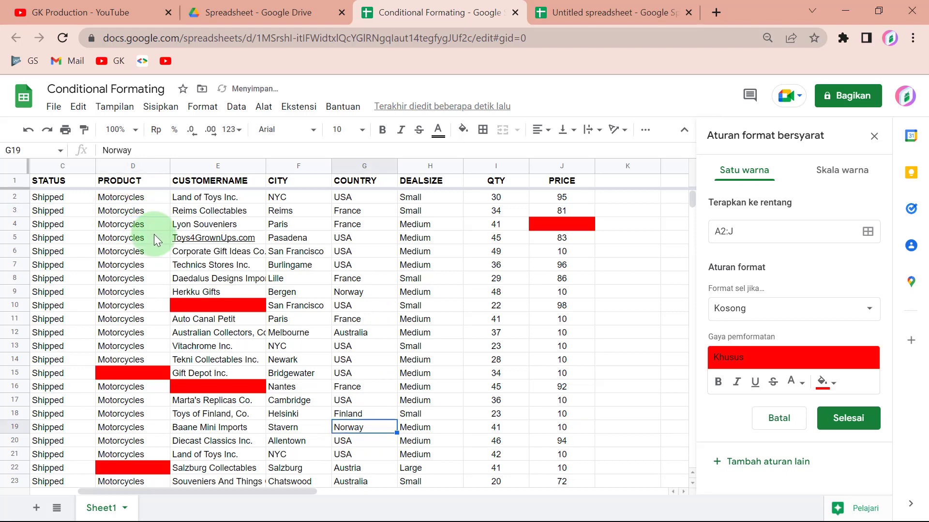
key(ctrl+z)
key(ctrl+z)
key(ctrl+z)
key(ctrl+z)
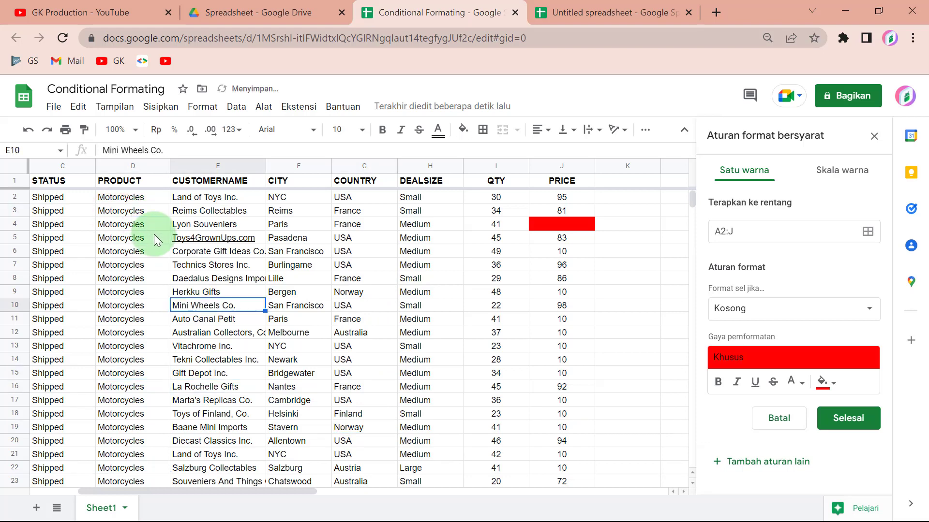
key(ctrl+z)
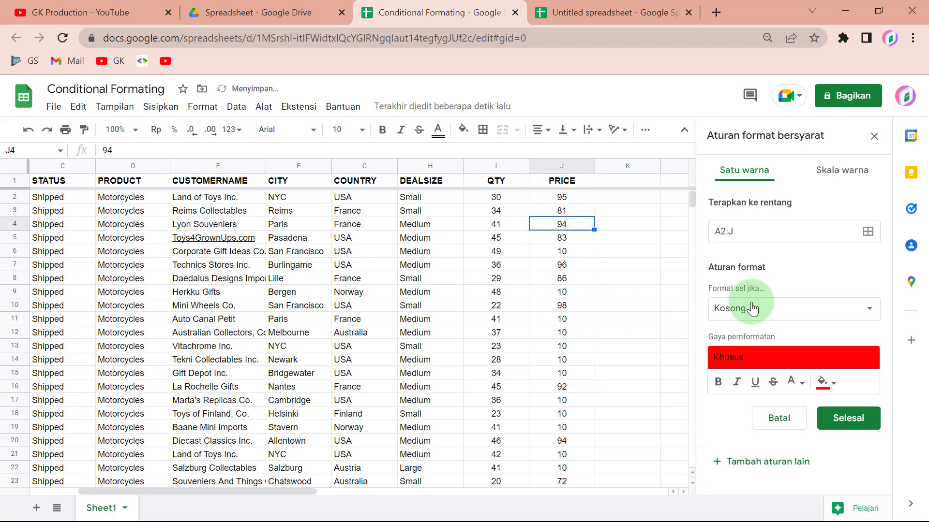
Change the condition to 'Teks berisi' and preview matches for the value DIU.
click(751, 304)
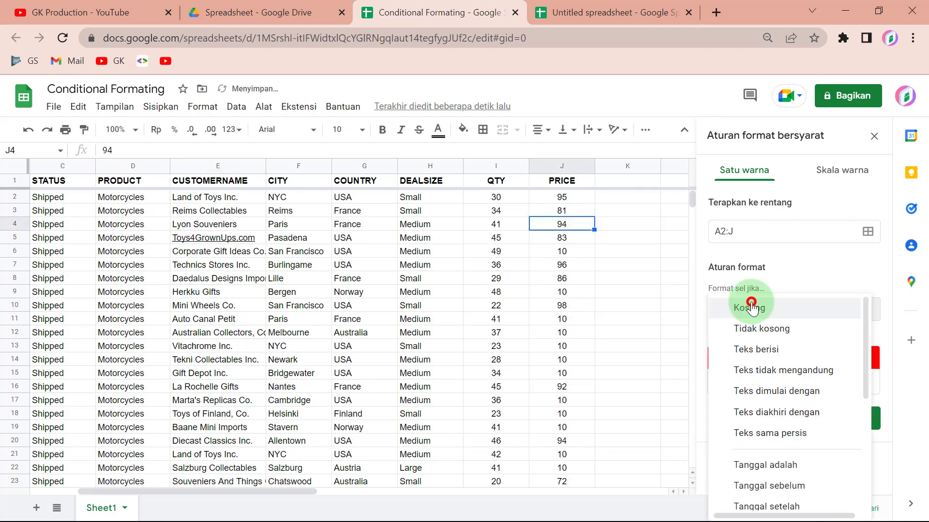
click(773, 353)
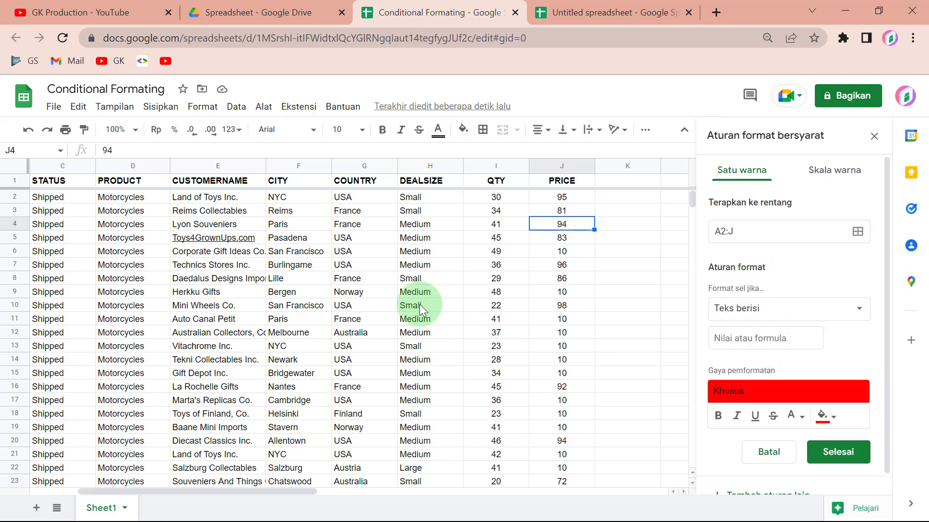
click(764, 340)
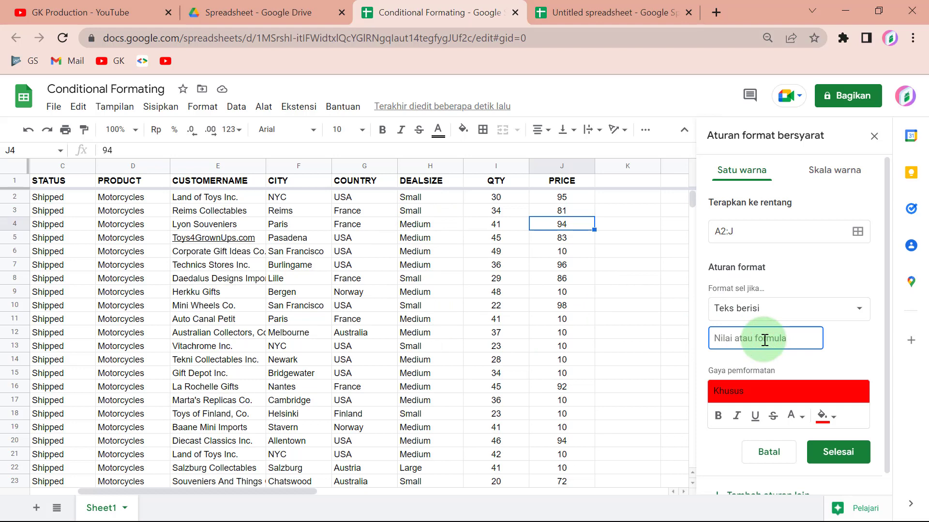
text(DIU)
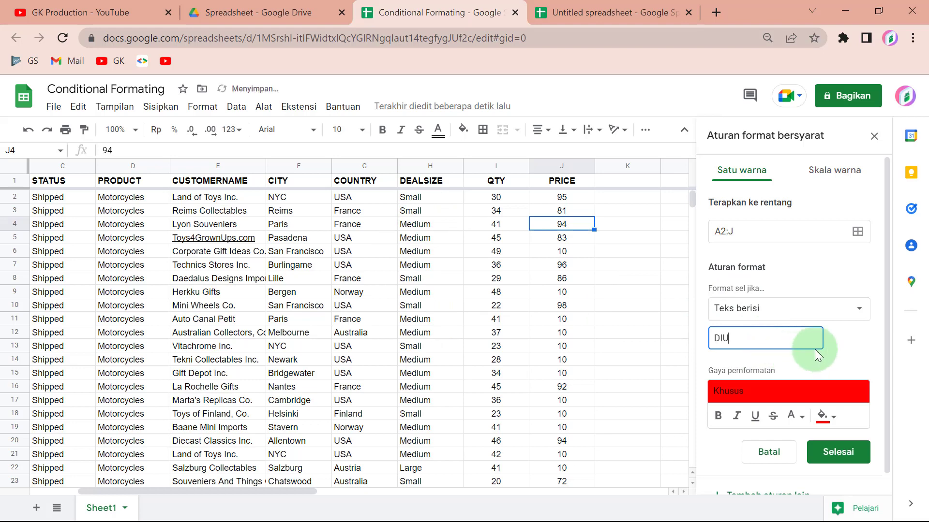
click(814, 361)
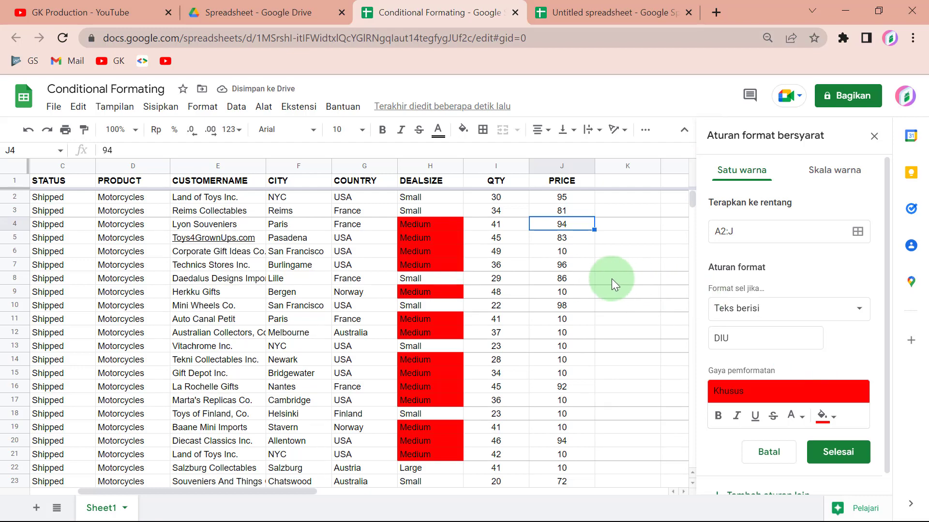
scroll(433, 301, down, 2)
scroll(433, 301, down, 6)
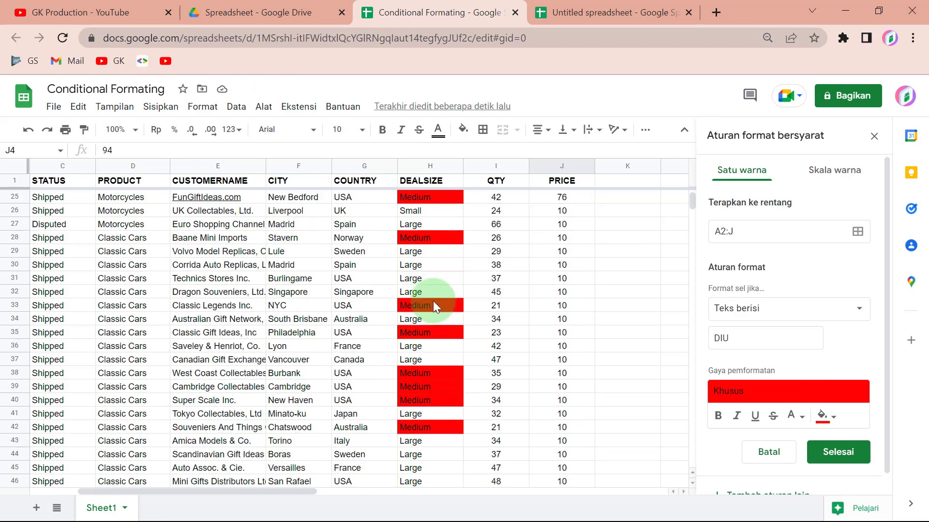
scroll(433, 301, down, 5)
scroll(434, 303, down, 7)
scroll(434, 304, down, 7)
scroll(434, 304, down, 7)
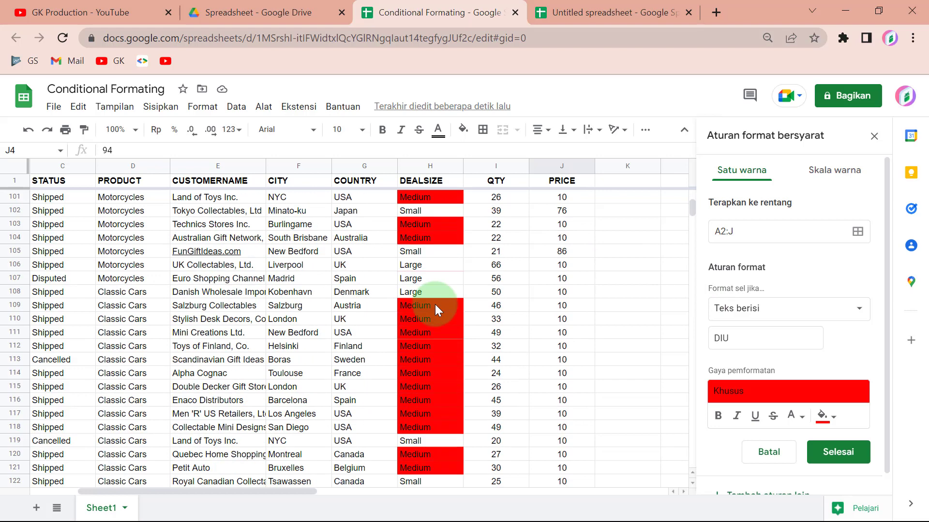
scroll(434, 303, down, 7)
scroll(434, 303, down, 3)
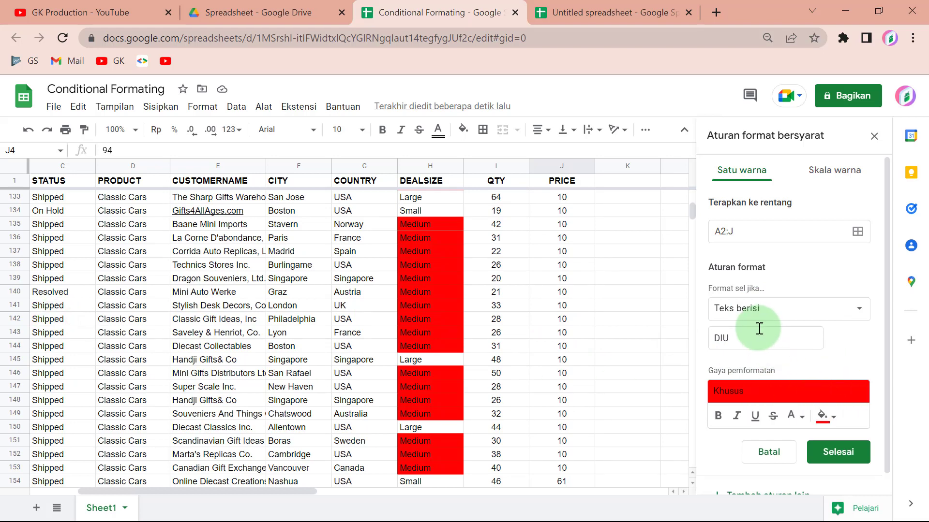
Replace DIU with SHIP so every Shipped STATUS cell fills red.
click(748, 339)
double_click(749, 339)
text(S)
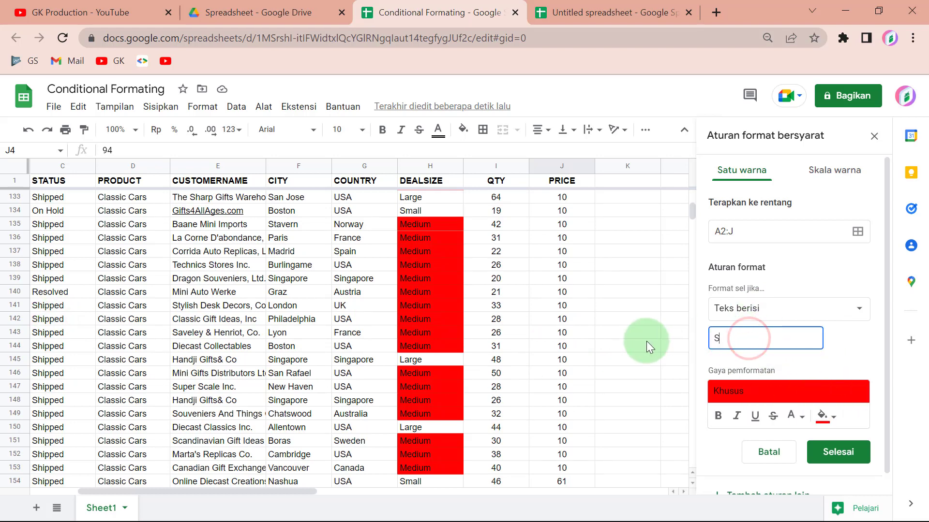
text(HIP)
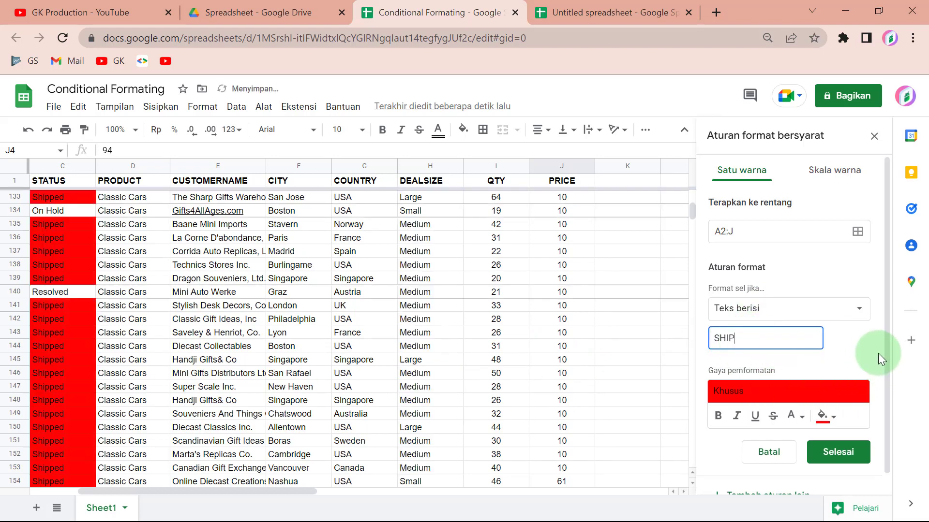
scroll(169, 356, up, 5)
scroll(169, 356, up, 8)
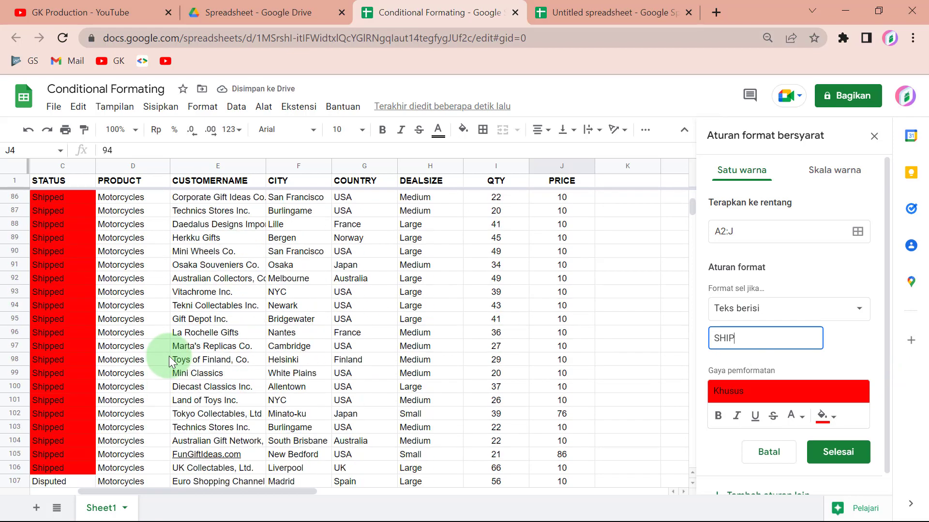
scroll(169, 355, up, 8)
scroll(169, 356, up, 9)
scroll(169, 357, up, 5)
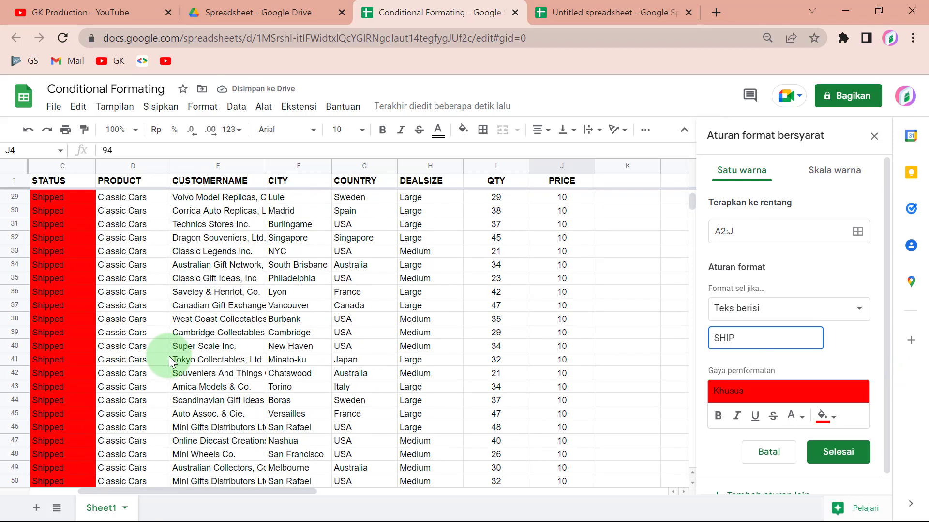
scroll(170, 361, up, 6)
scroll(170, 360, up, 3)
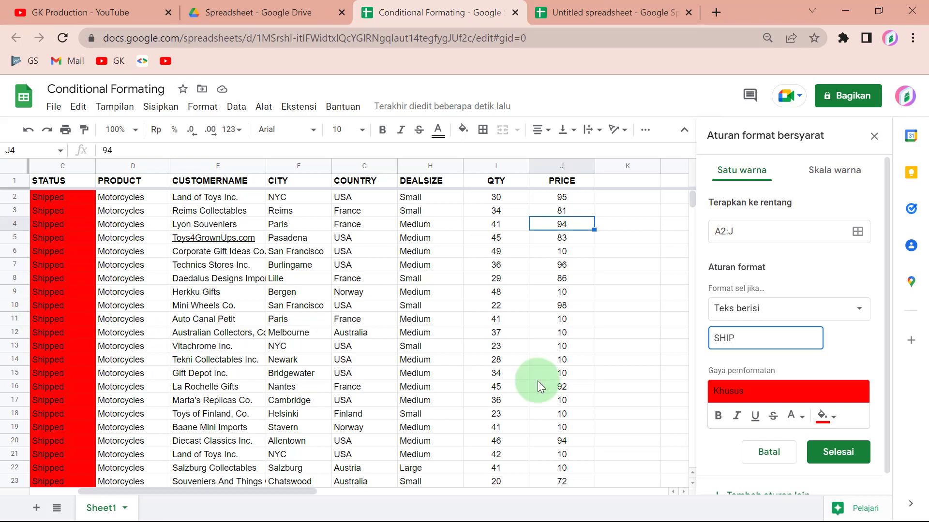
Change the red rule to 'Text does not contain' USA so only the USA cells stay white.
click(778, 317)
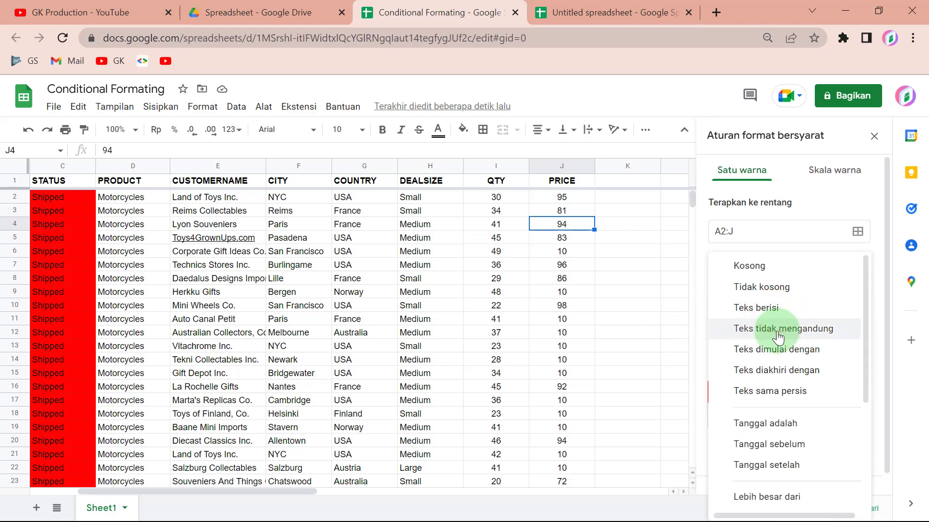
click(777, 333)
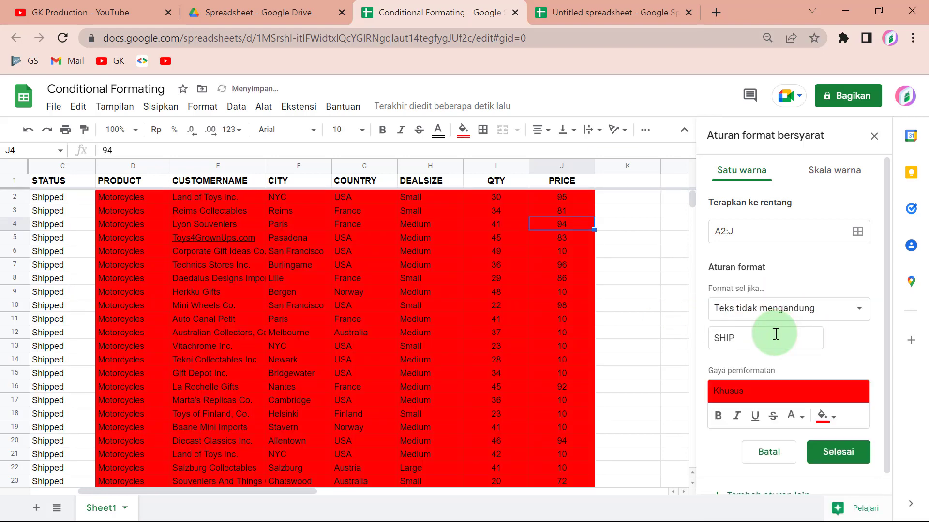
click(774, 333)
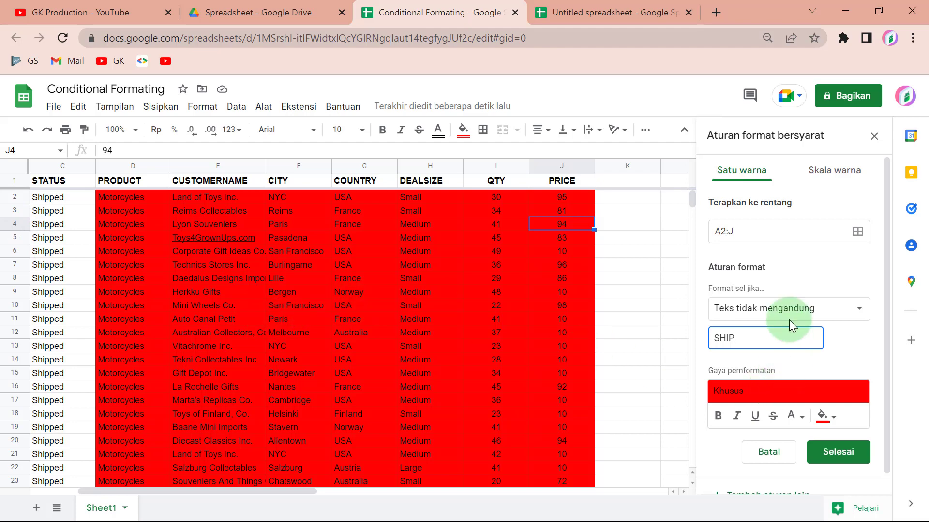
double_click(764, 334)
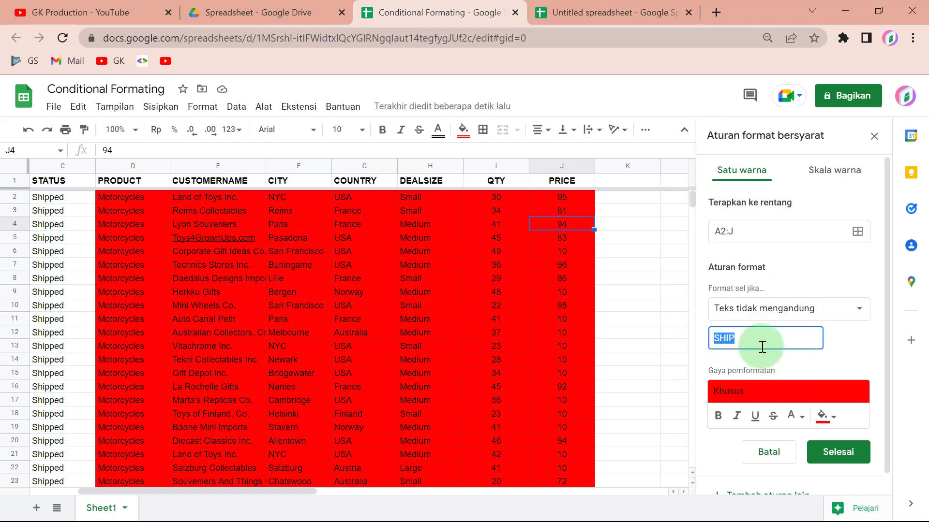
text(USA)
click(811, 361)
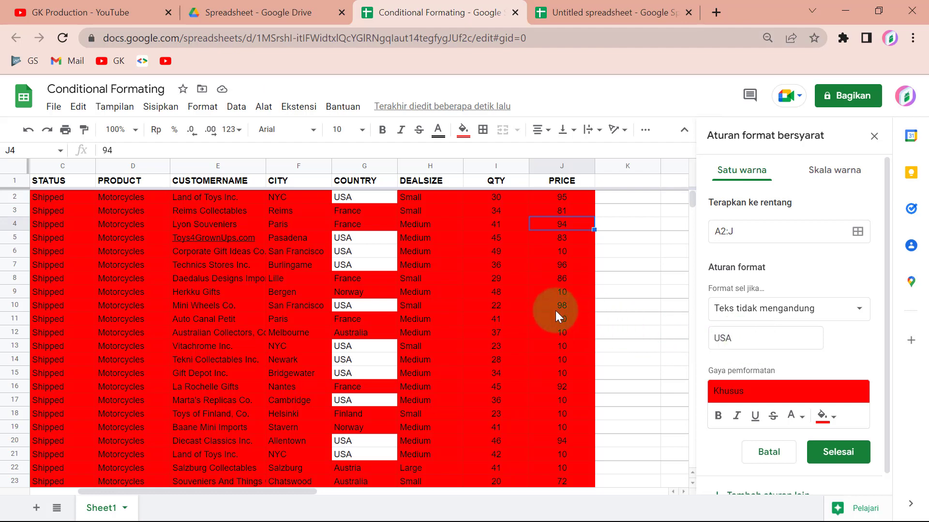
Switch the condition to 'Text starts with' and replace USA with motor.
click(836, 311)
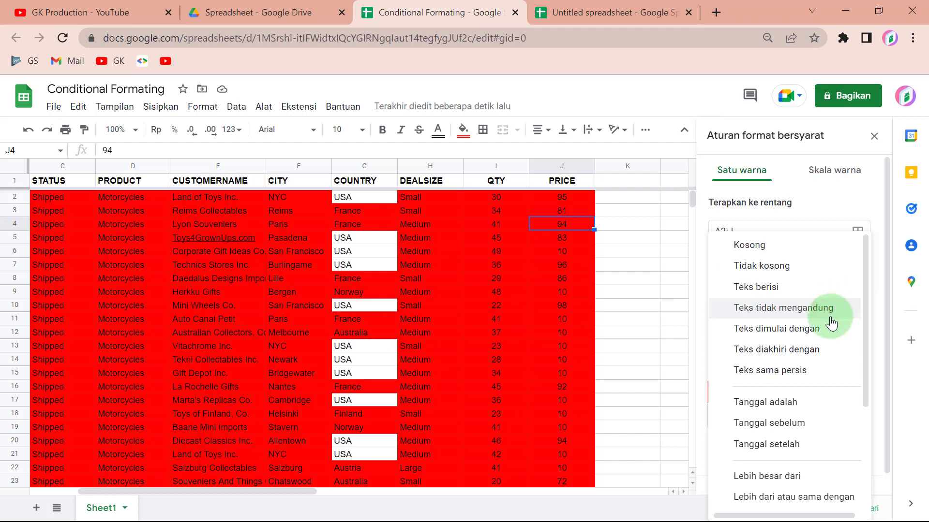
click(827, 329)
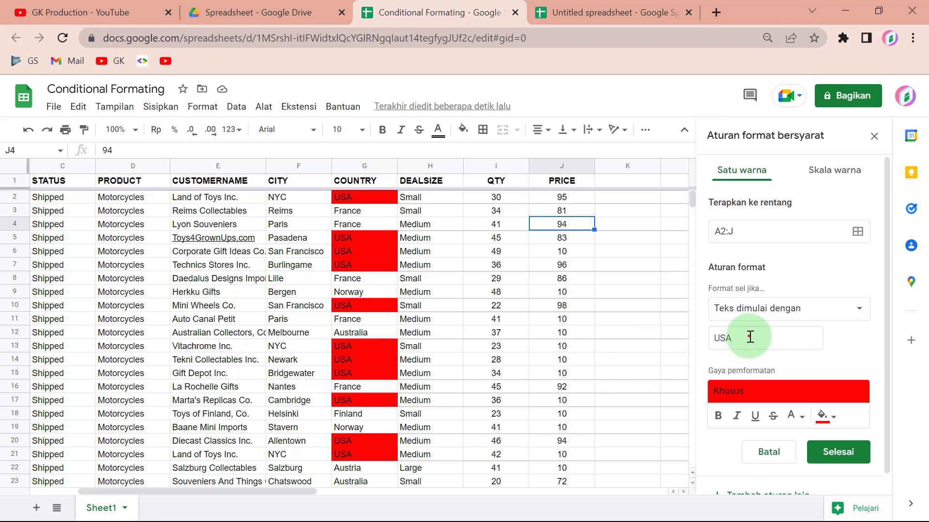
drag(748, 338, 706, 334)
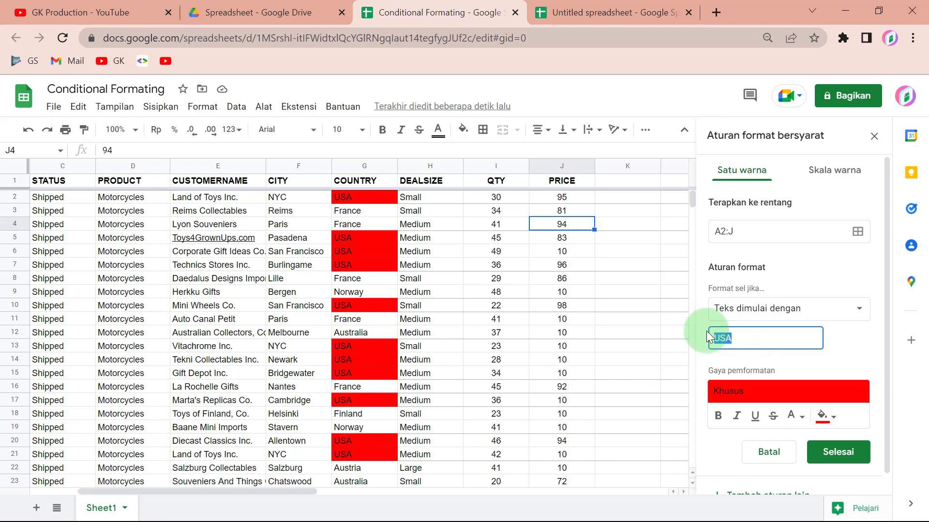
text(motor)
click(809, 352)
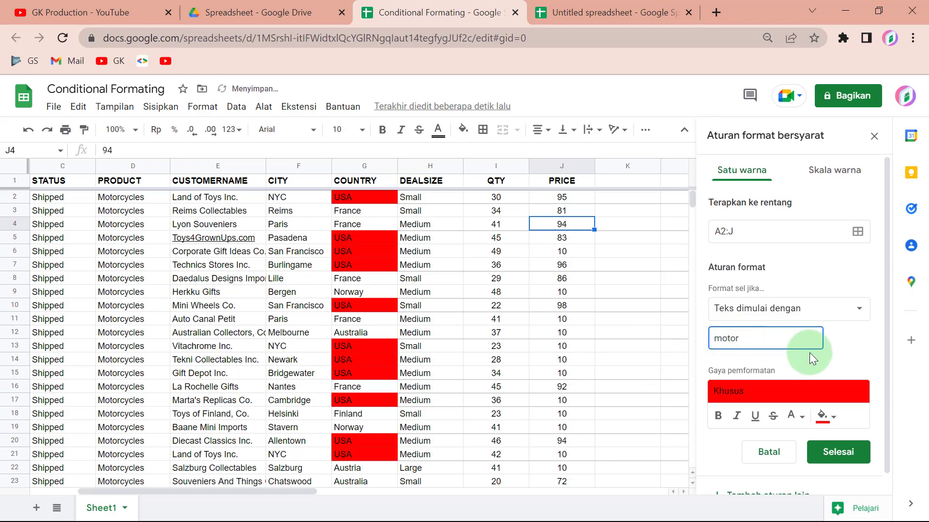
Replace the starts-with value with sma so only Small deal sizes turn red.
click(748, 341)
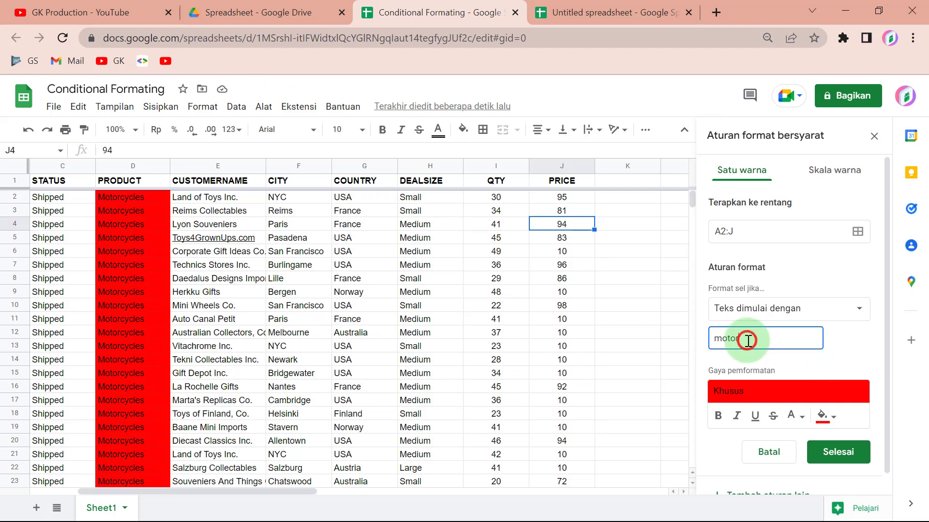
key(BackSpace)
key(BackSpace)
key(BackSpace)
key(BackSpace)
text(sma)
click(825, 363)
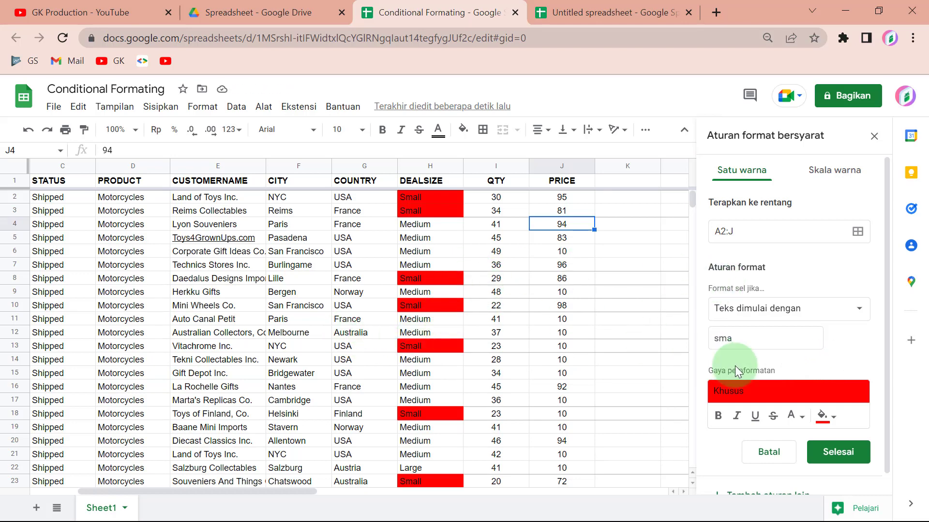
click(747, 338)
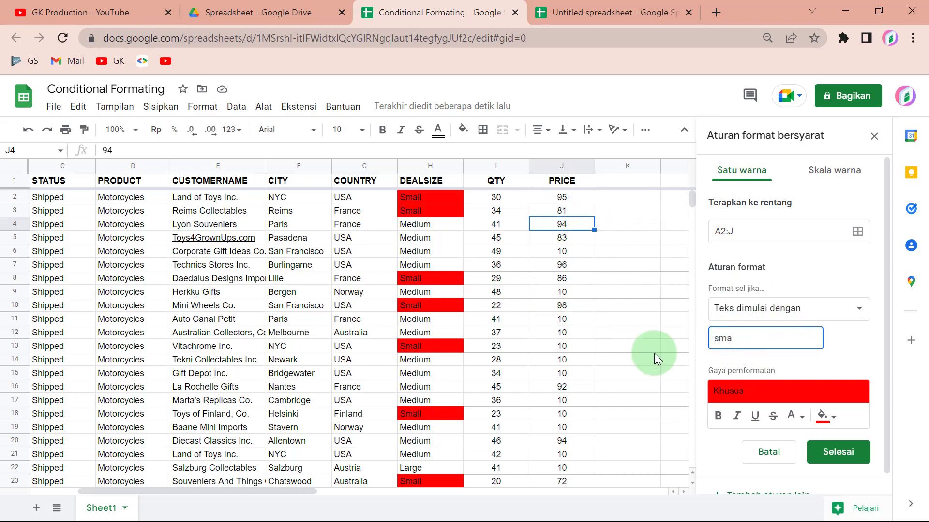
Try 'Text ends with' dium to highlight Medium, then change the condition to 'Text is exactly'.
click(785, 312)
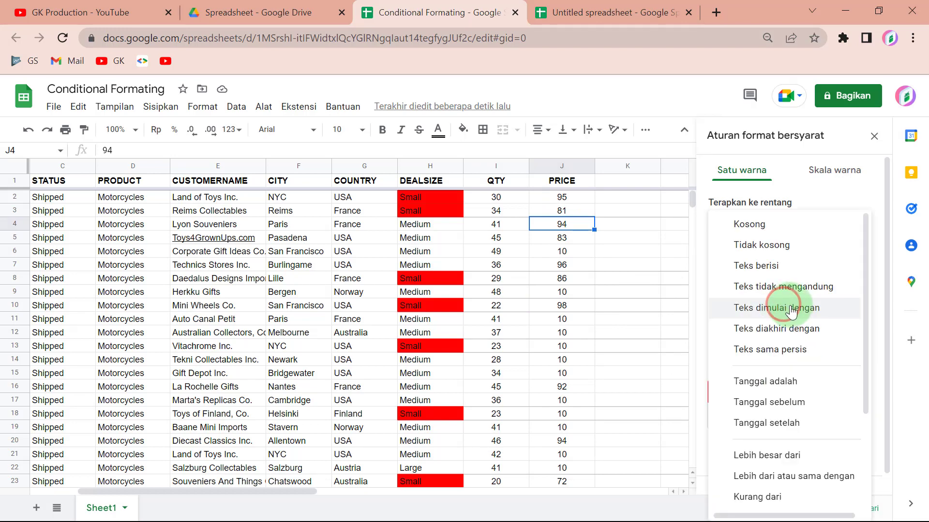
click(791, 338)
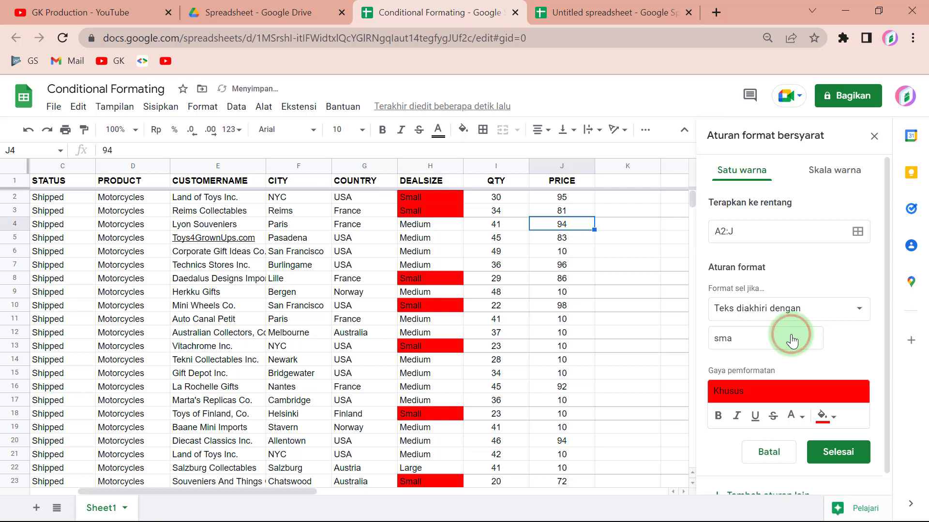
click(789, 341)
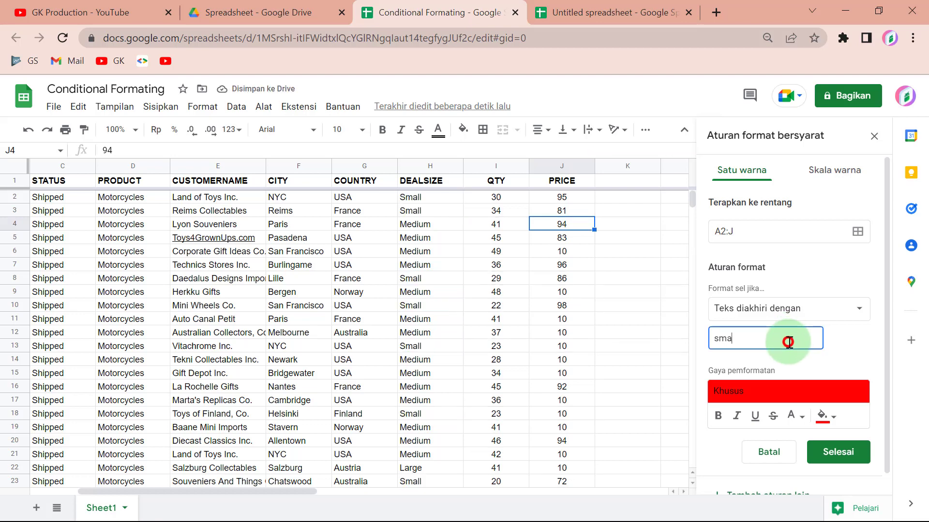
key(BackSpace)
key(BackSpace)
key(BackSpace)
text(dium)
click(846, 346)
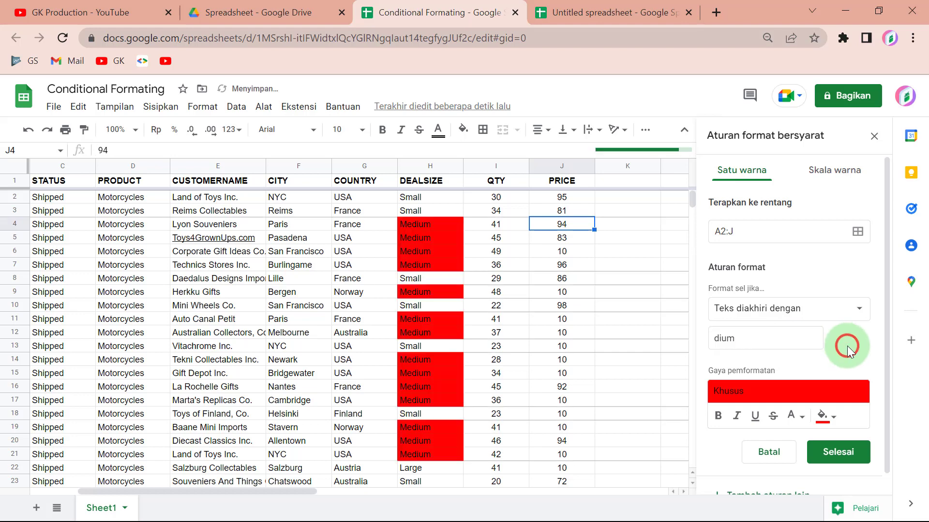
click(754, 309)
click(755, 329)
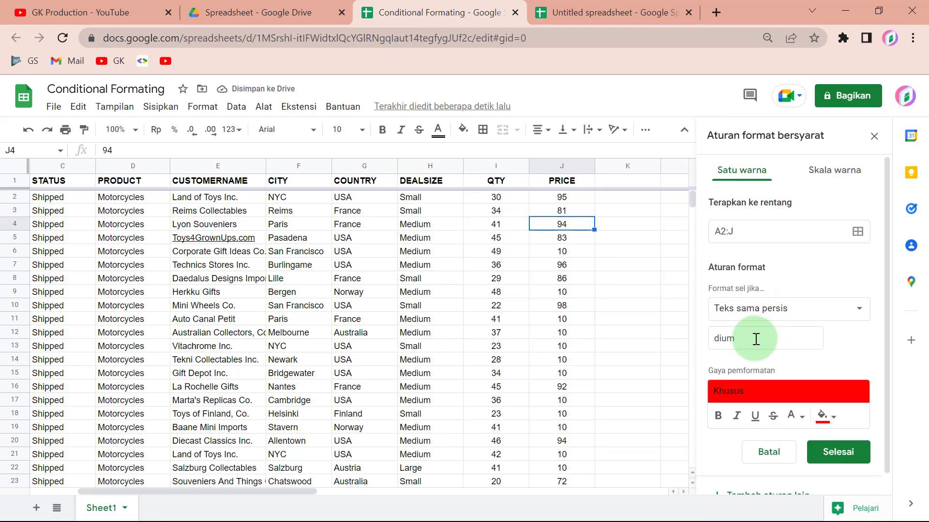
Change the exact-match value from dium to Finland and check the red Finland cells.
click(756, 339)
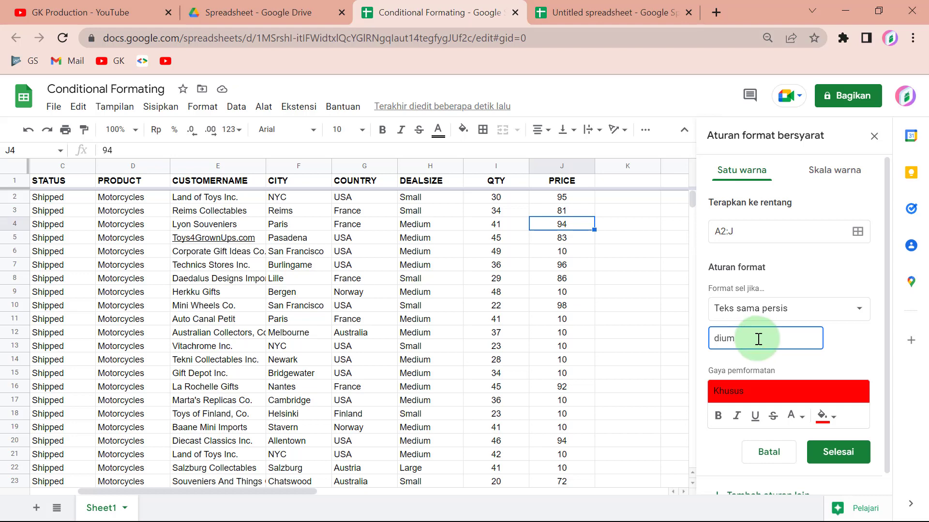
key(BackSpace)
text(Finland)
click(811, 358)
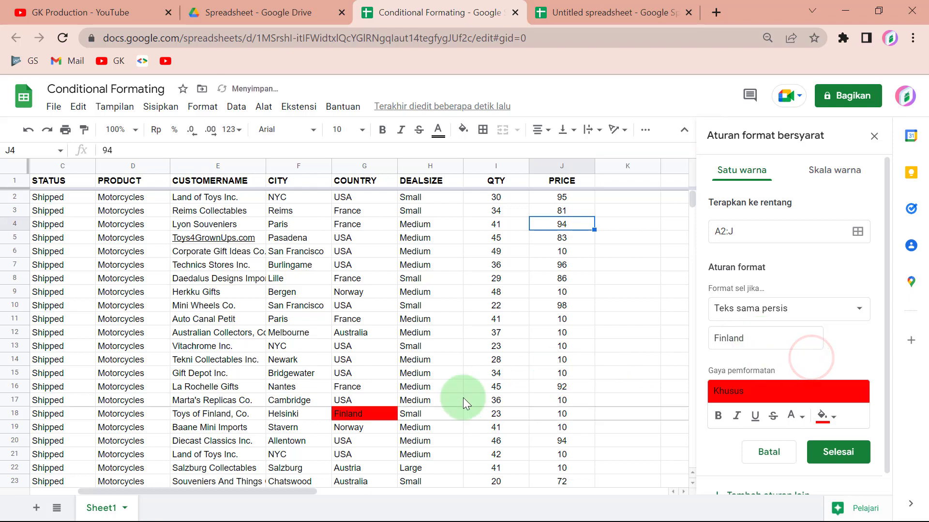
scroll(346, 360, down, 5)
scroll(368, 354, down, 10)
scroll(367, 354, down, 6)
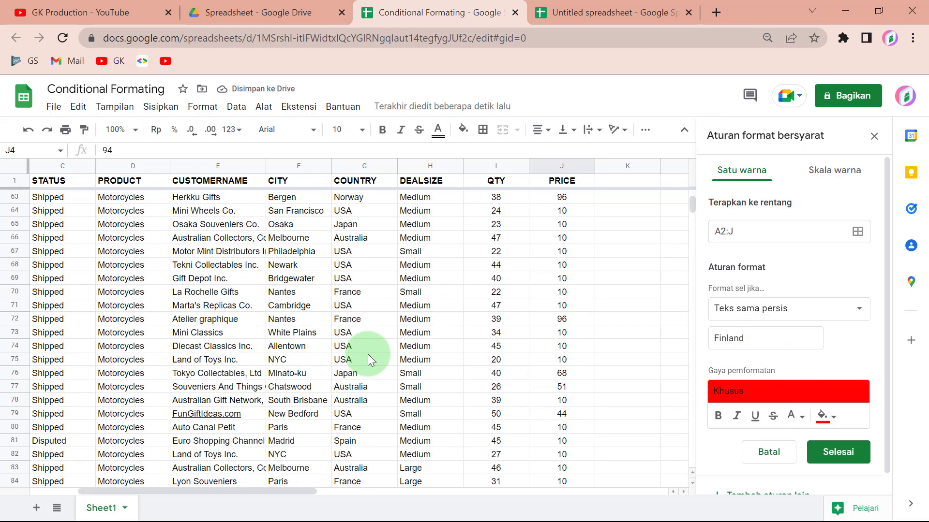
scroll(368, 354, down, 12)
scroll(368, 354, down, 5)
scroll(370, 361, up, 3)
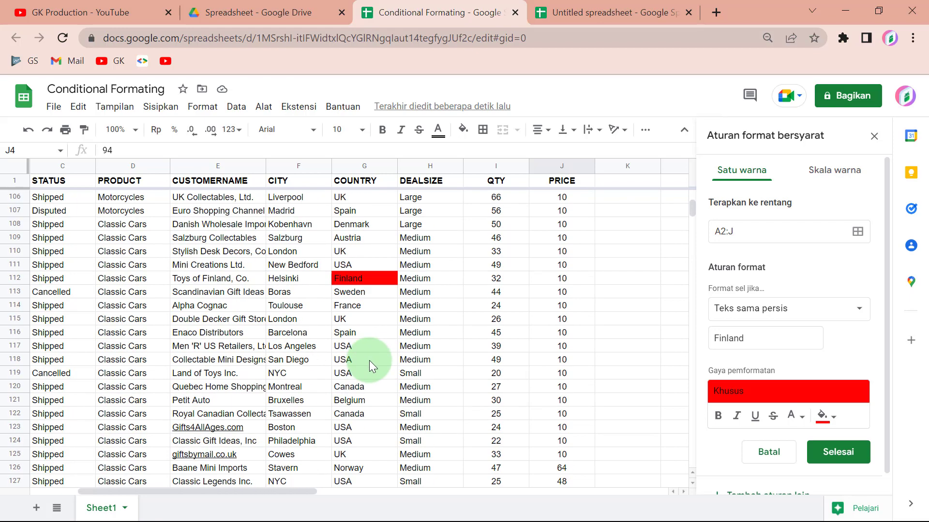
scroll(369, 361, up, 7)
scroll(370, 361, up, 14)
scroll(369, 361, up, 13)
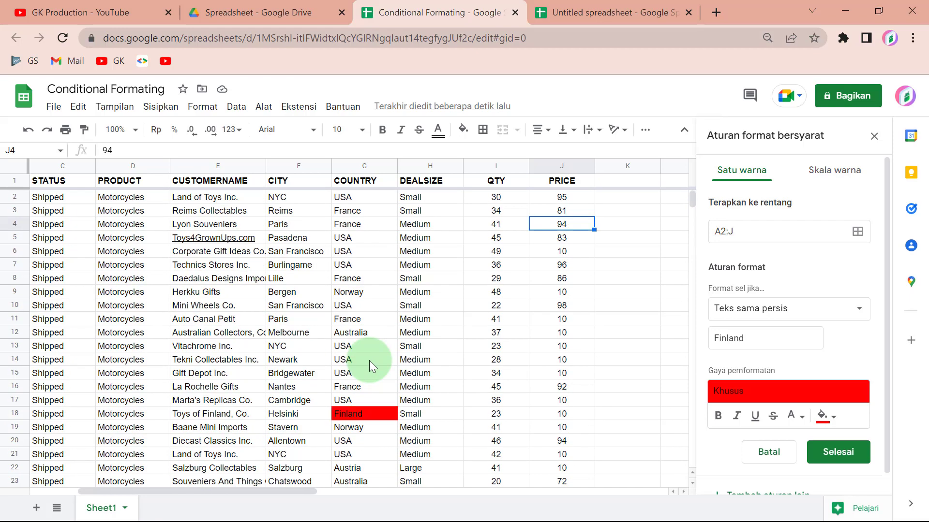
click(739, 309)
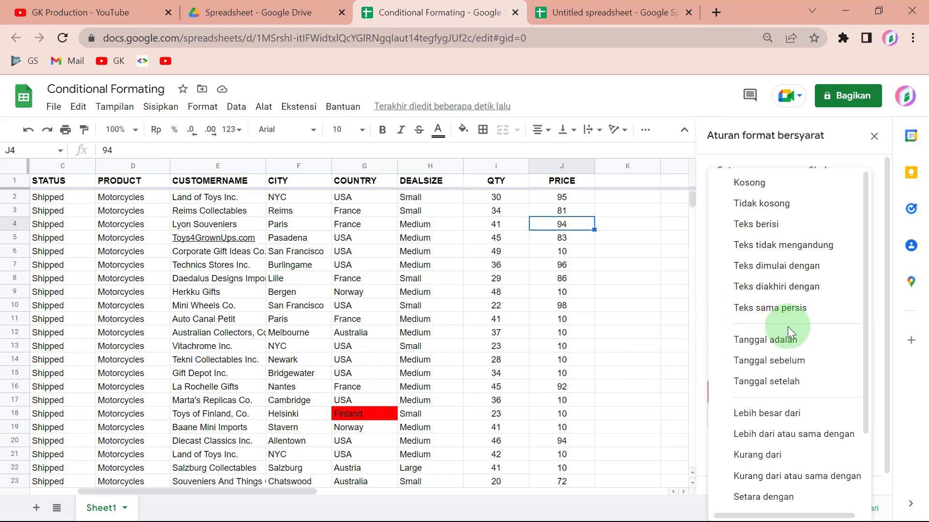
Try the 'Date is' condition, leaving its today option unchanged.
click(764, 341)
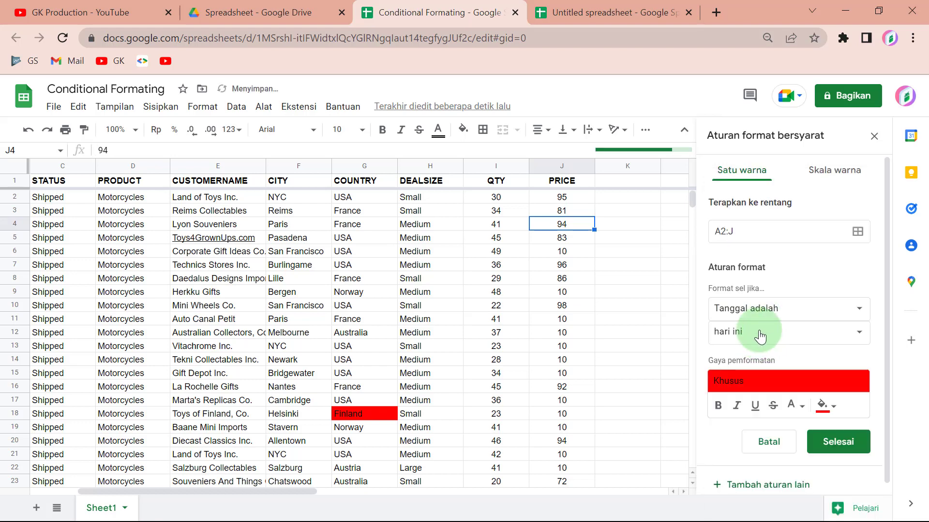
click(760, 338)
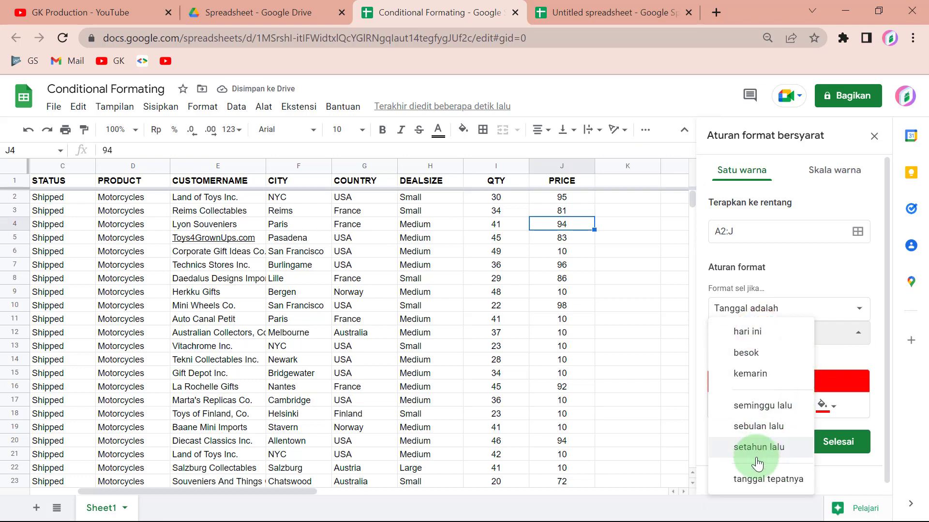
click(819, 271)
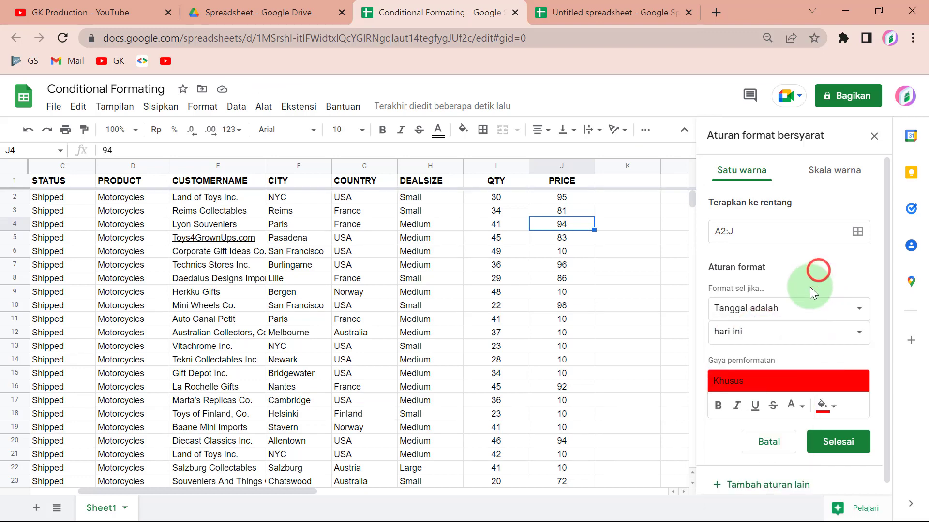
click(797, 310)
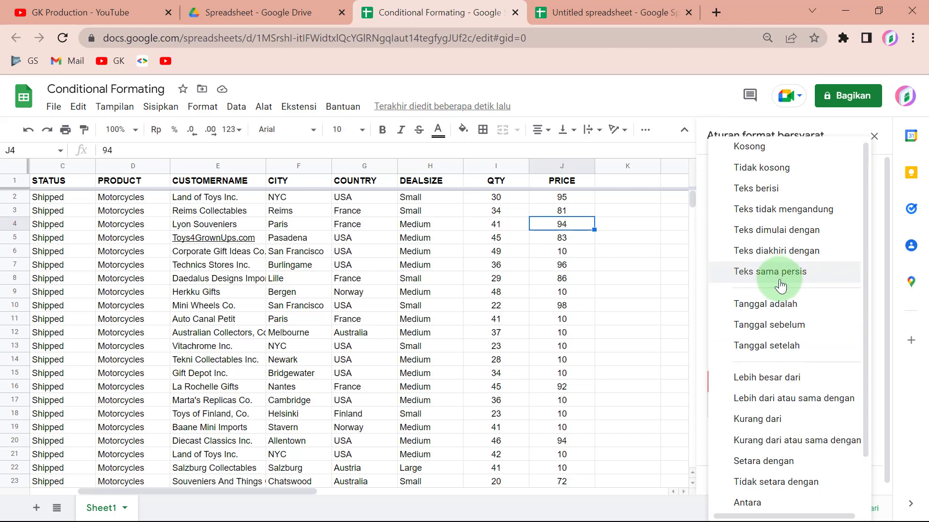
Set the rule to 'Greater than' 35 so QTY and PRICE cells above 35 turn red.
scroll(779, 327, down, 2)
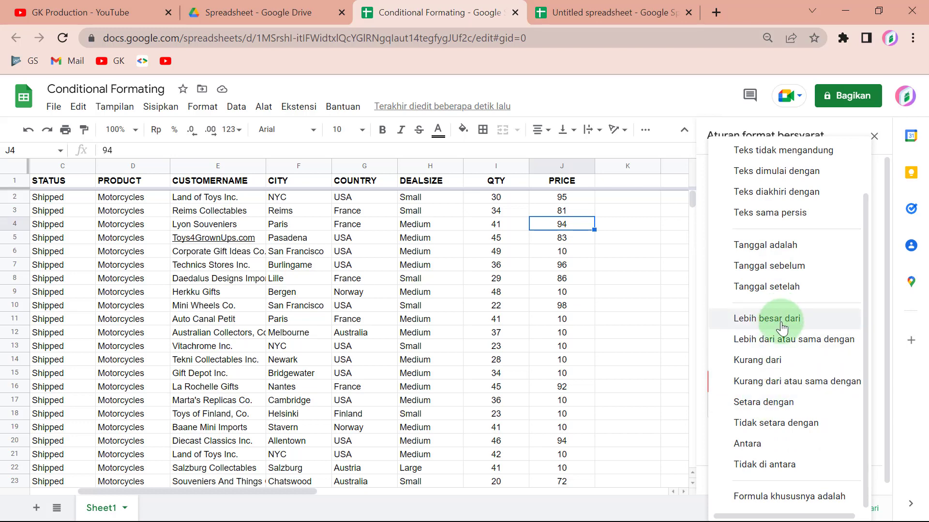
click(781, 327)
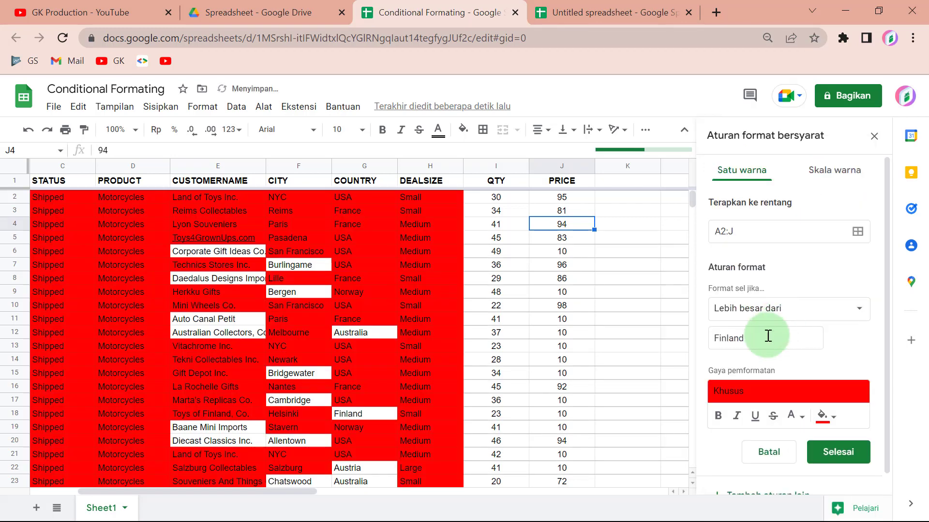
drag(769, 337, 710, 340)
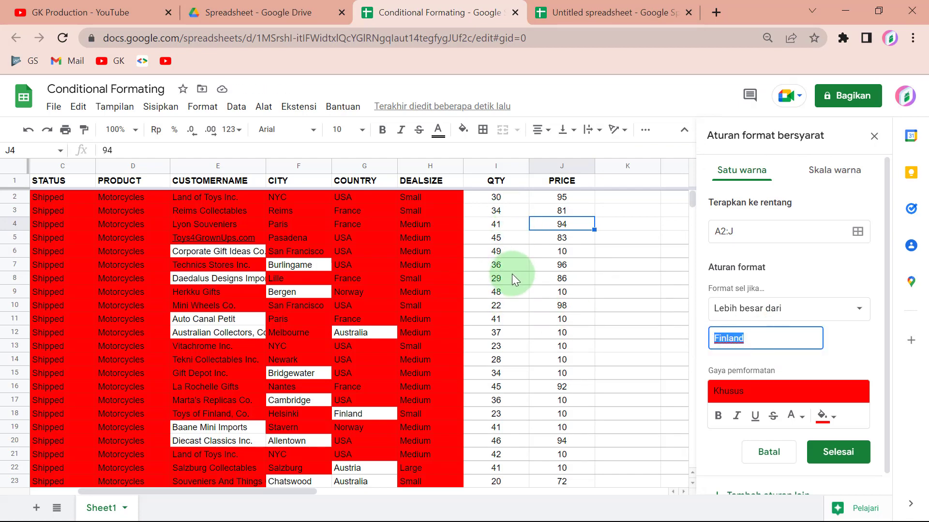
text(35)
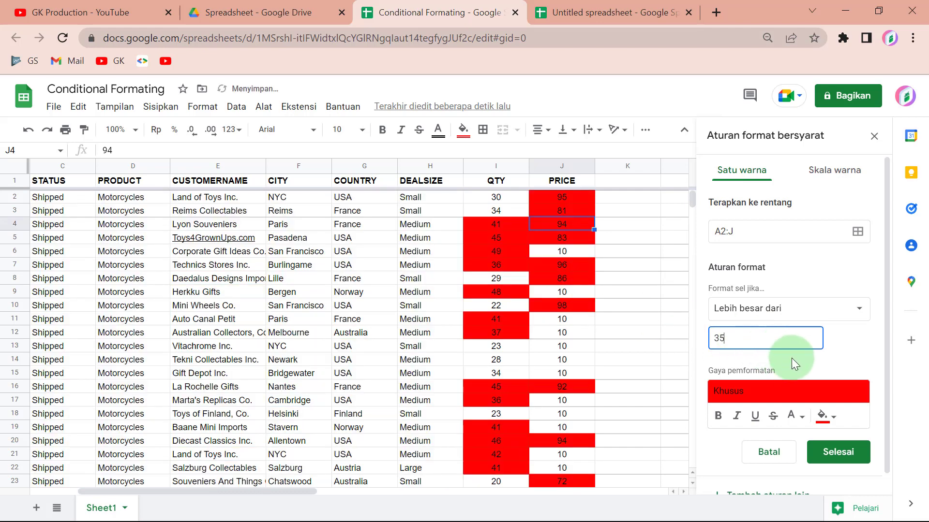
click(830, 360)
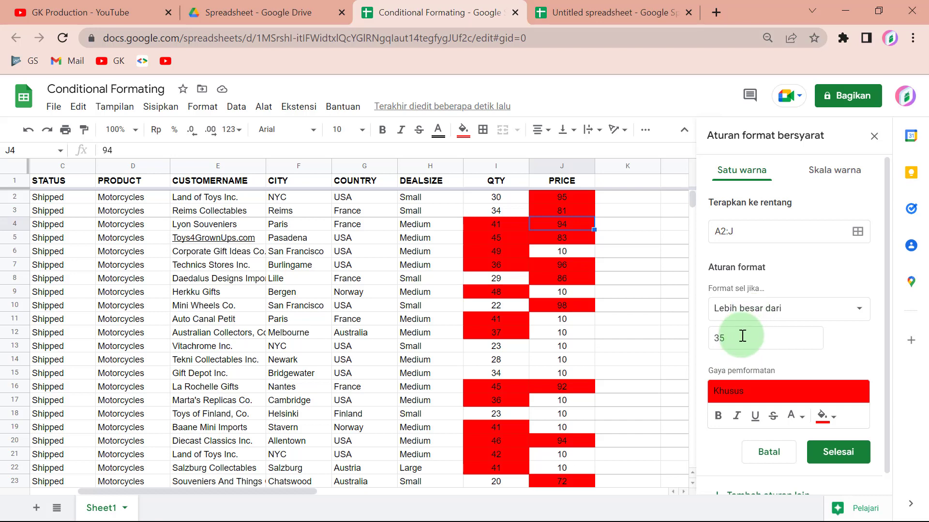
scroll(528, 313, down, 5)
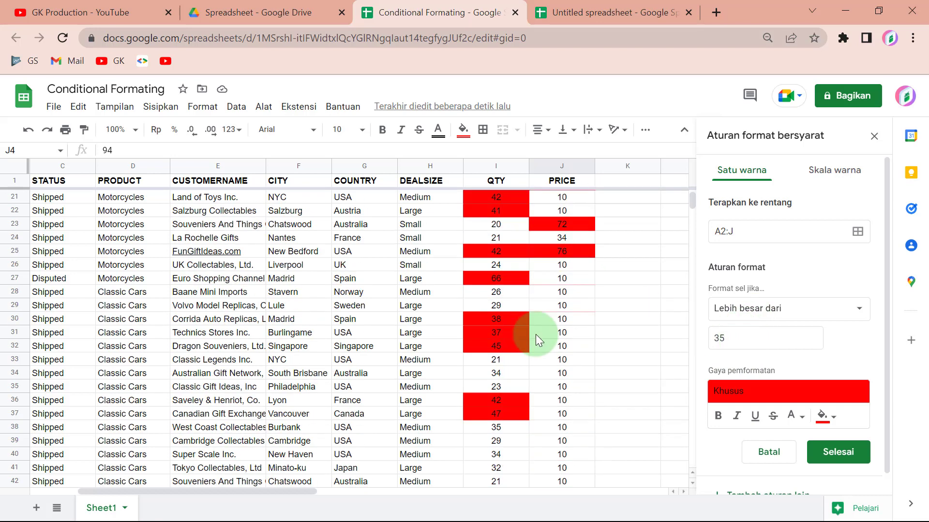
Try the 'Greater than or equal to' condition with a threshold of 10.
click(762, 308)
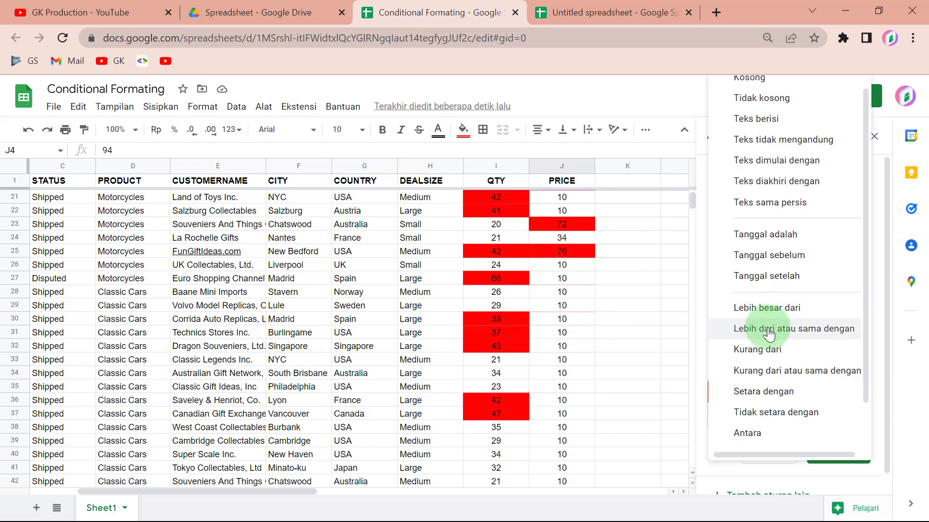
click(769, 329)
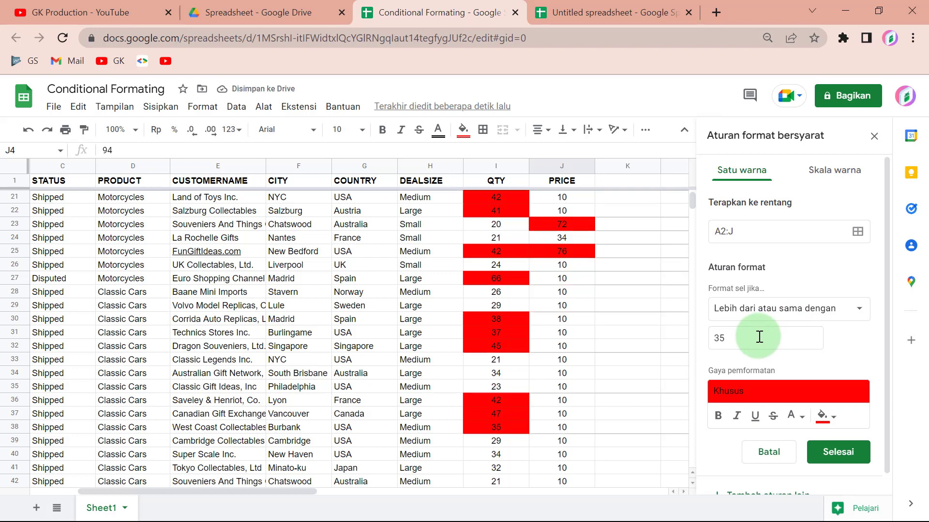
scroll(683, 319, up, 4)
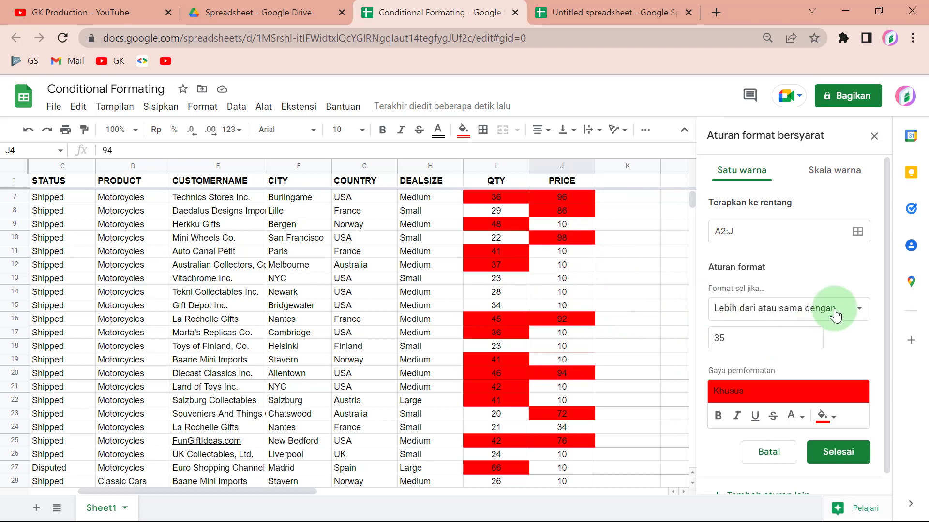
scroll(520, 252, up, 2)
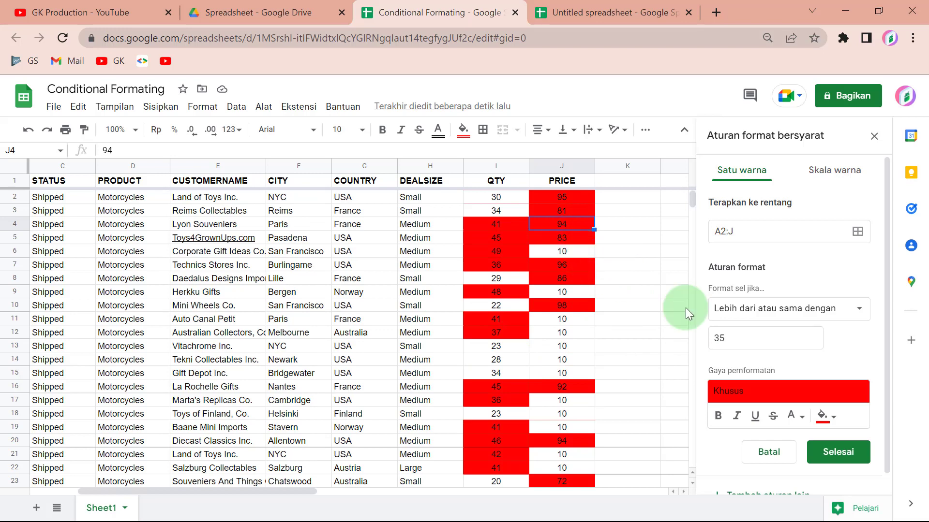
double_click(753, 339)
text(20)
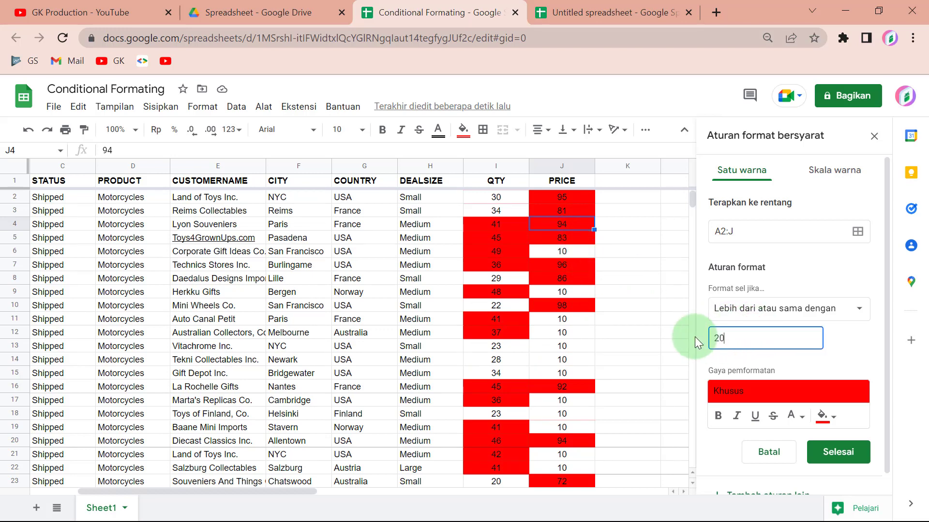
key(BackSpace)
key(BackSpace)
text(10)
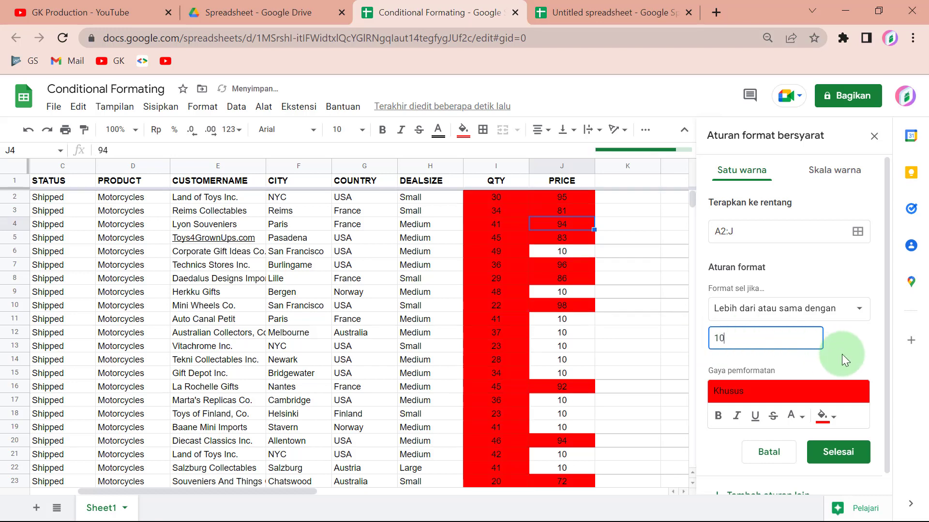
click(843, 354)
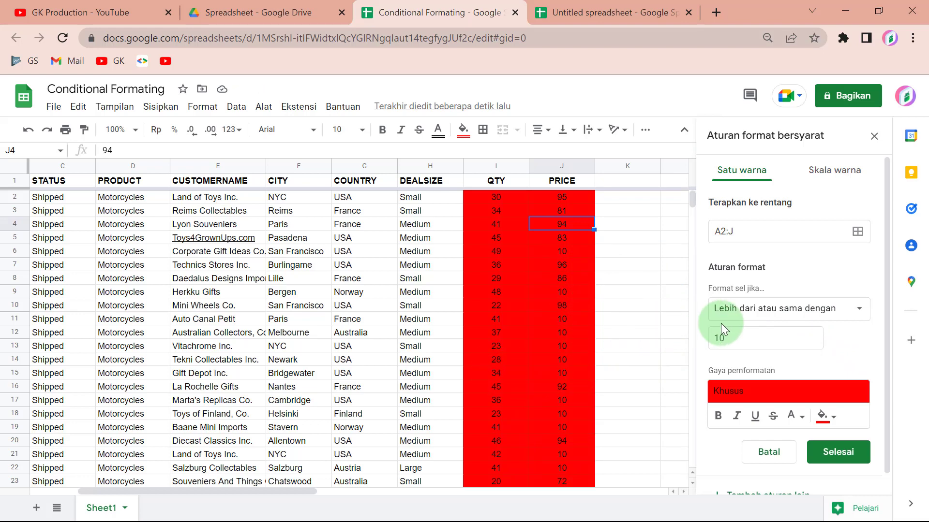
Change the threshold to 34 and switch the condition back to 'Greater than'.
double_click(747, 335)
text(3)
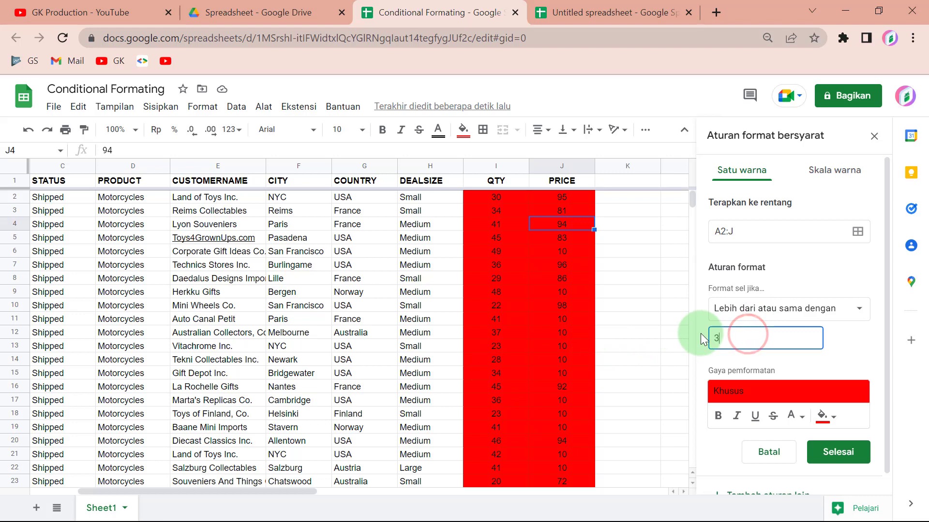
text(4)
click(832, 363)
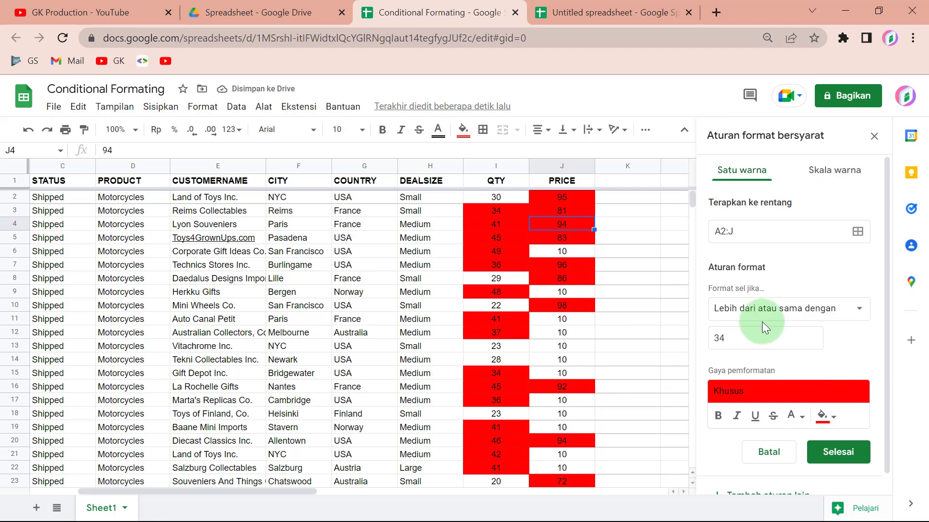
click(770, 312)
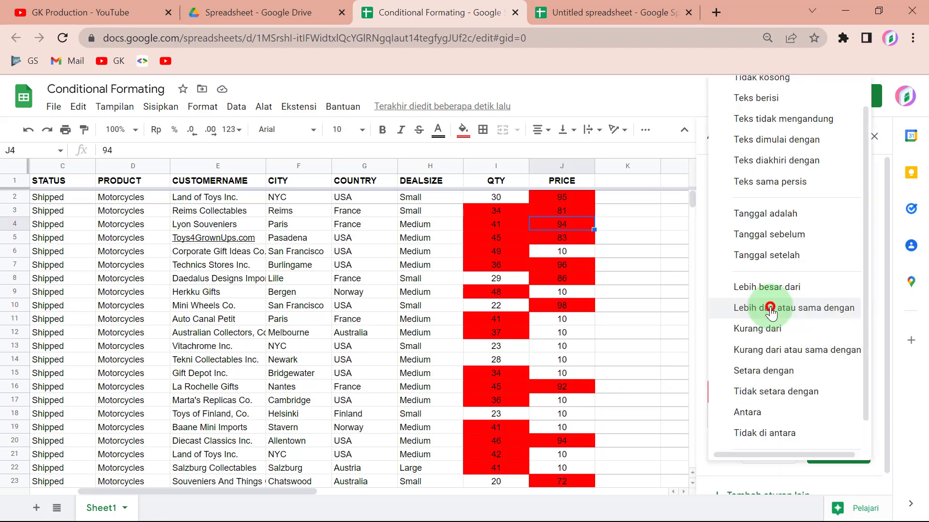
click(772, 289)
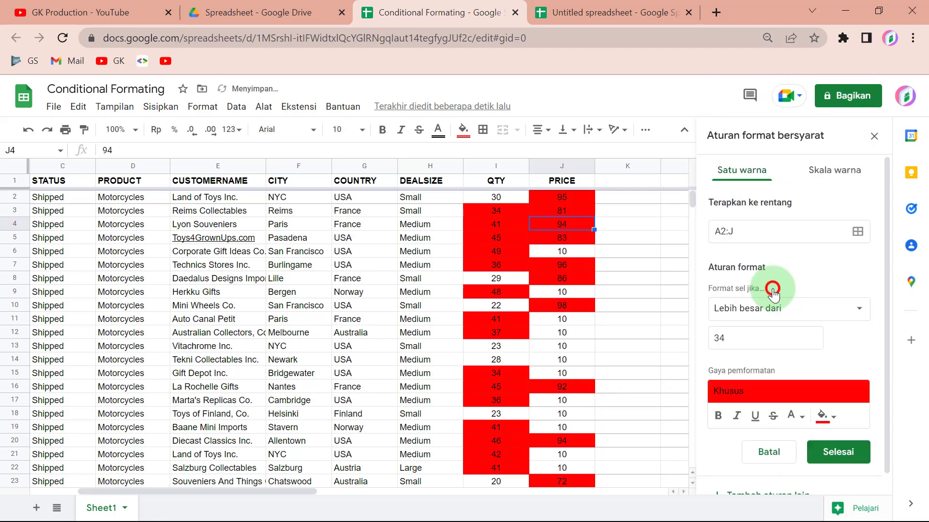
click(831, 353)
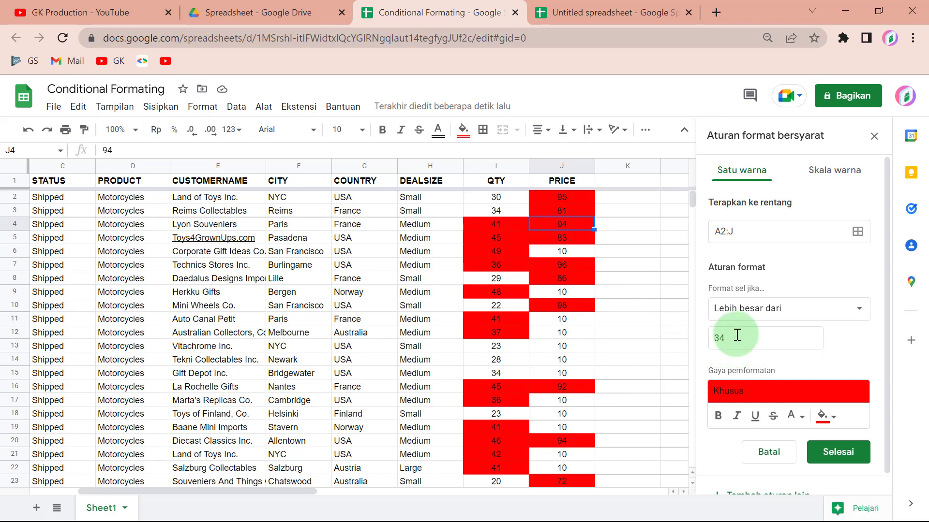
click(759, 310)
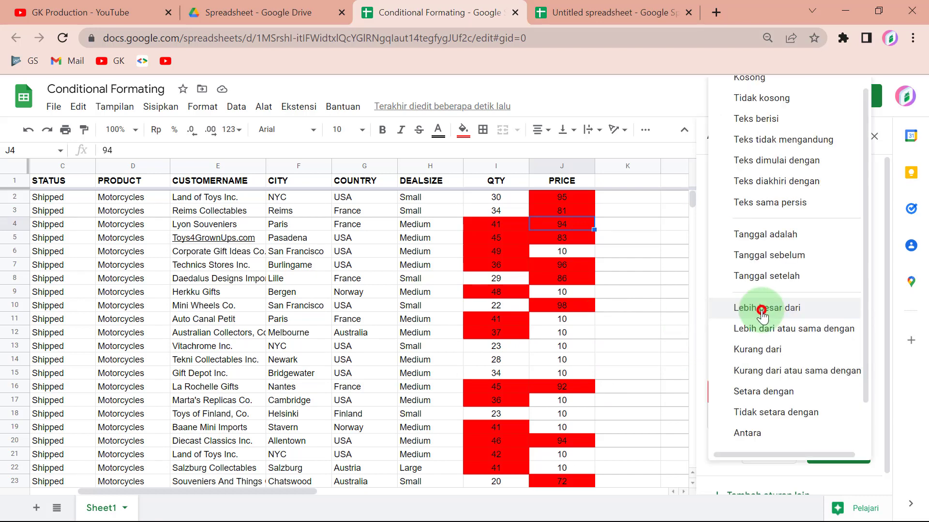
Try Less than, Less than or equal to and Equal to, then settle on 'Is not equal to' 34.
click(758, 349)
click(773, 350)
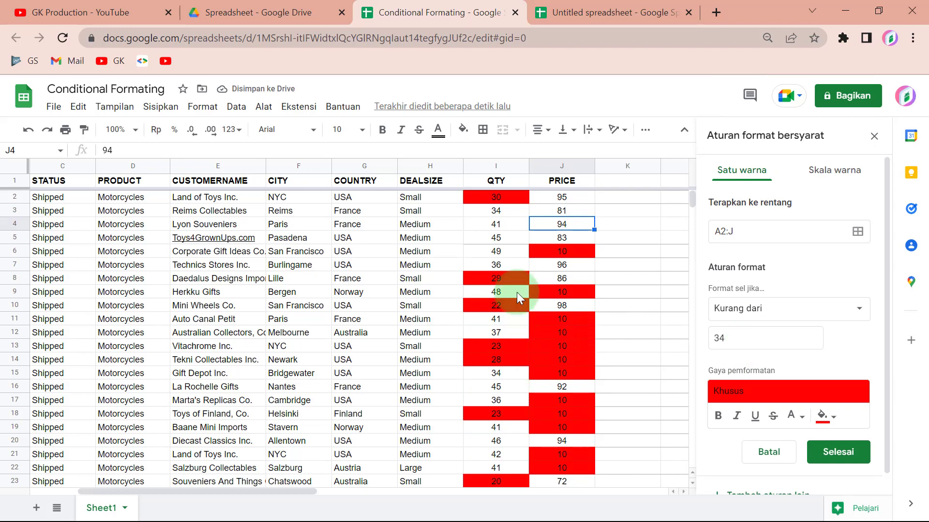
click(740, 309)
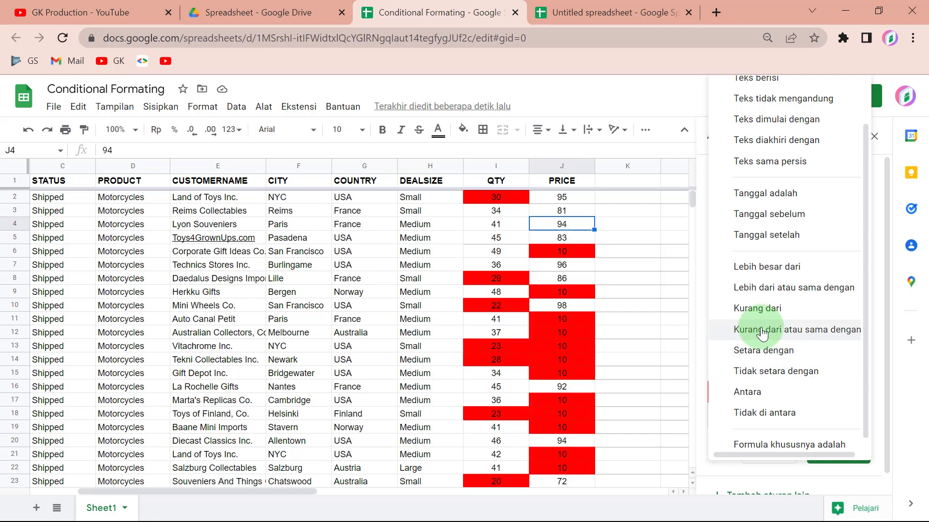
click(760, 329)
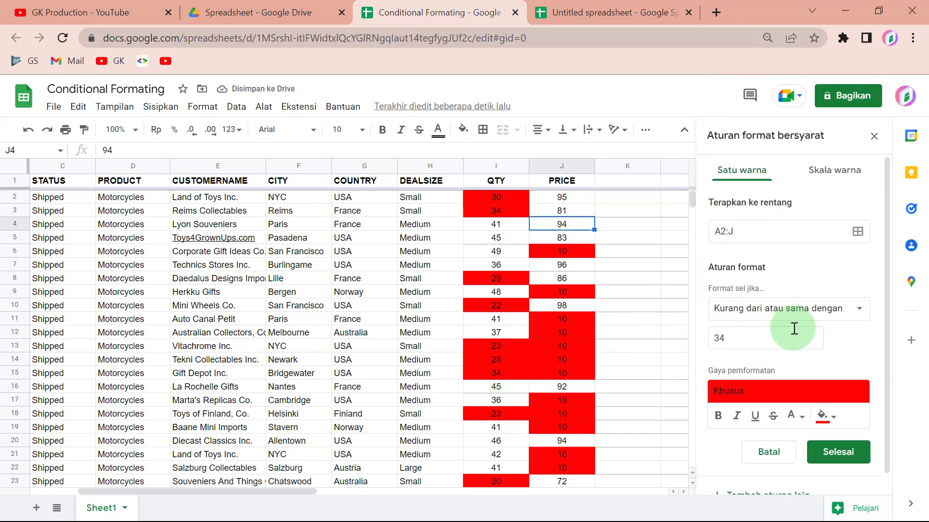
click(794, 309)
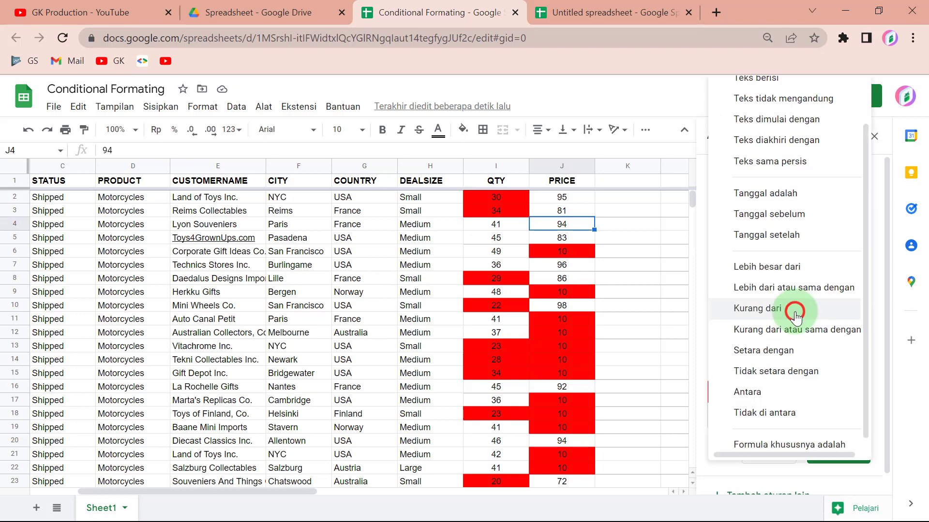
scroll(779, 300, down, 1)
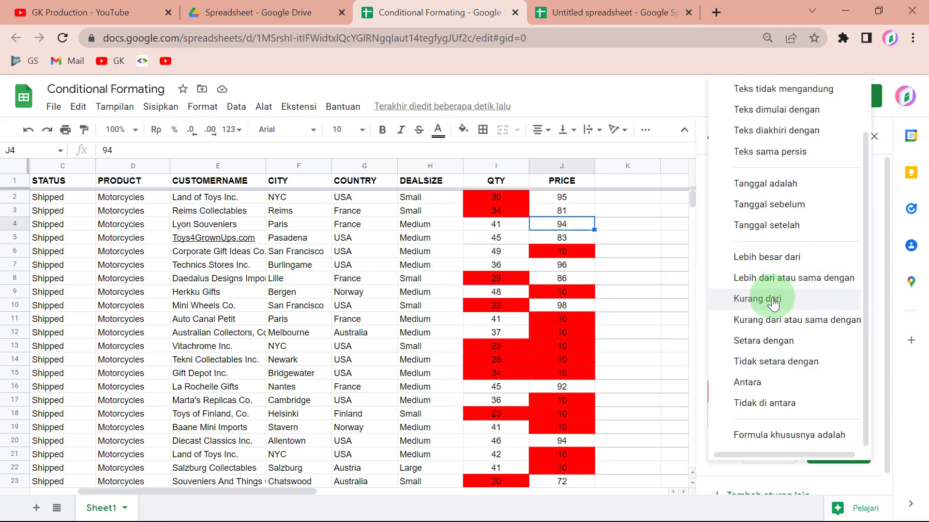
click(768, 341)
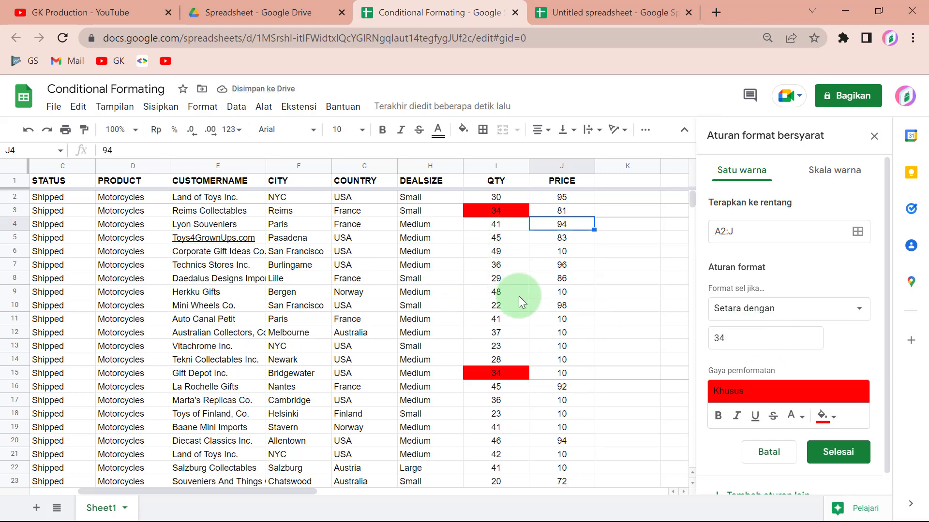
click(840, 319)
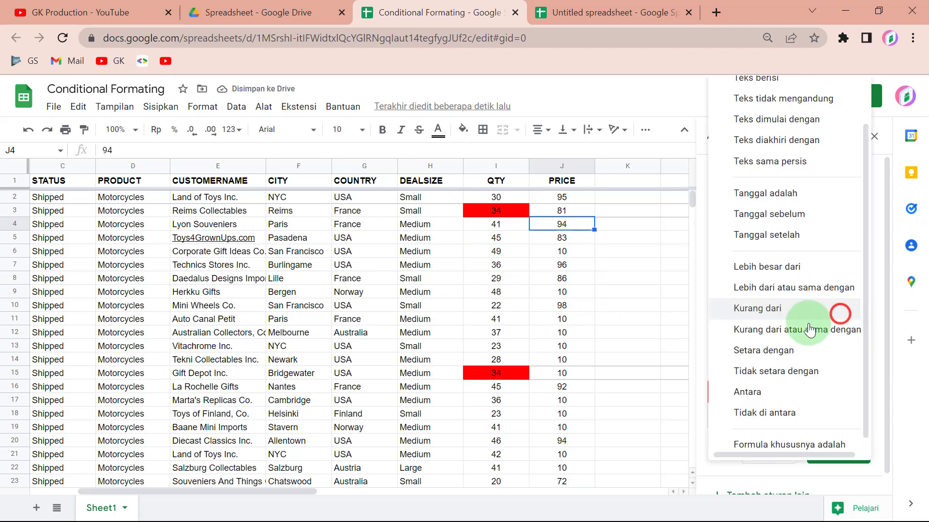
click(783, 372)
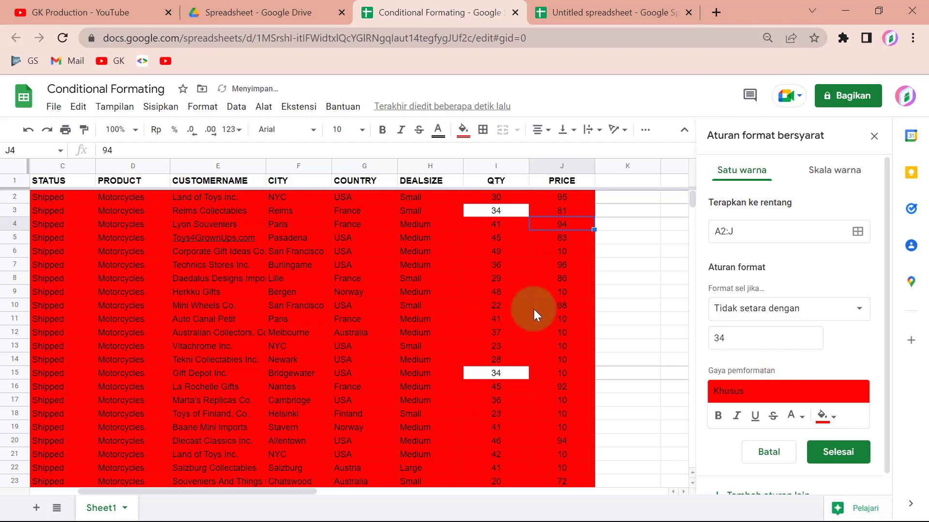
click(743, 315)
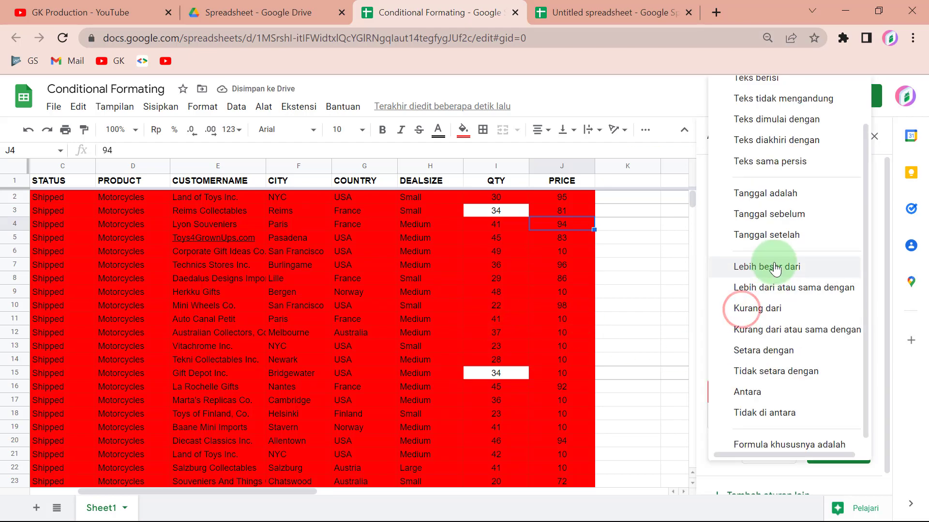
Set the rule to 'Is between' with bounds 30 and 45.
click(760, 382)
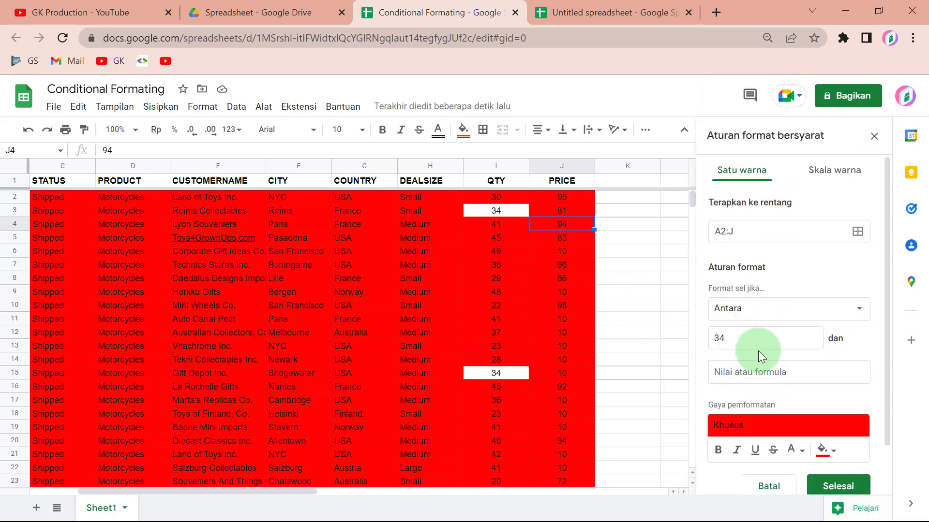
click(730, 339)
key(BackSpace)
key(BackSpace)
text(30)
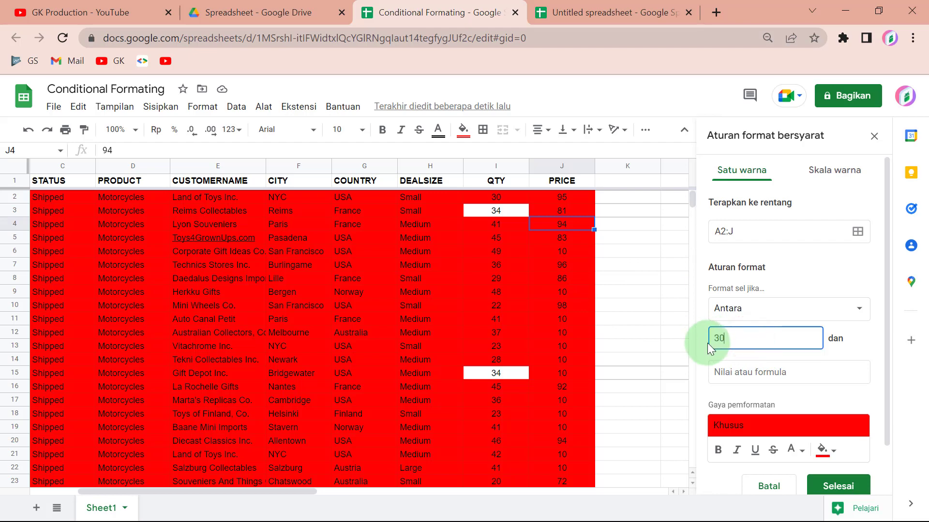
click(722, 372)
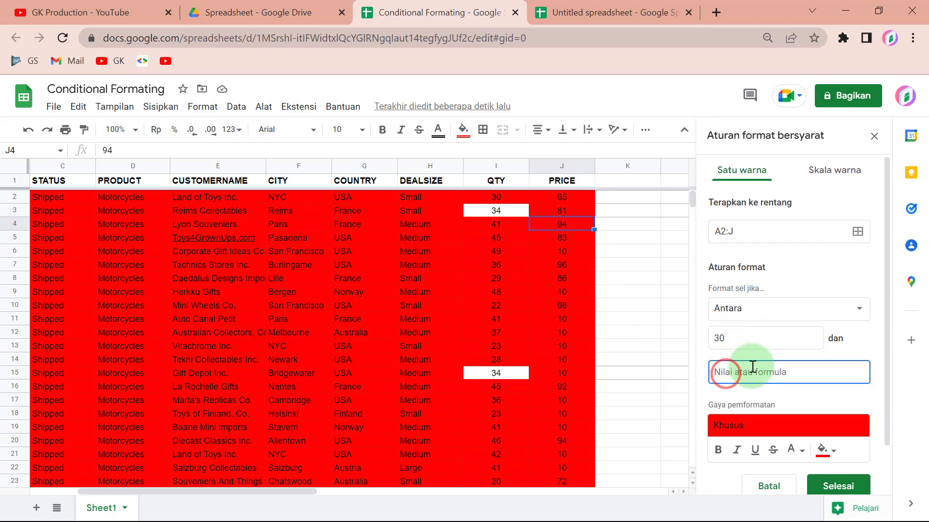
text(45)
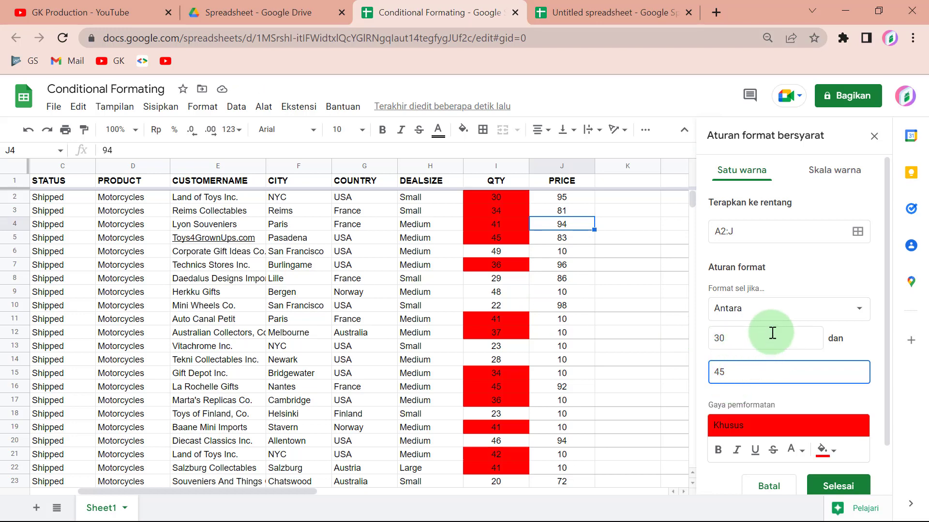
Switch the condition to 'Is not between' 30 and 45 and check the red fills.
click(777, 312)
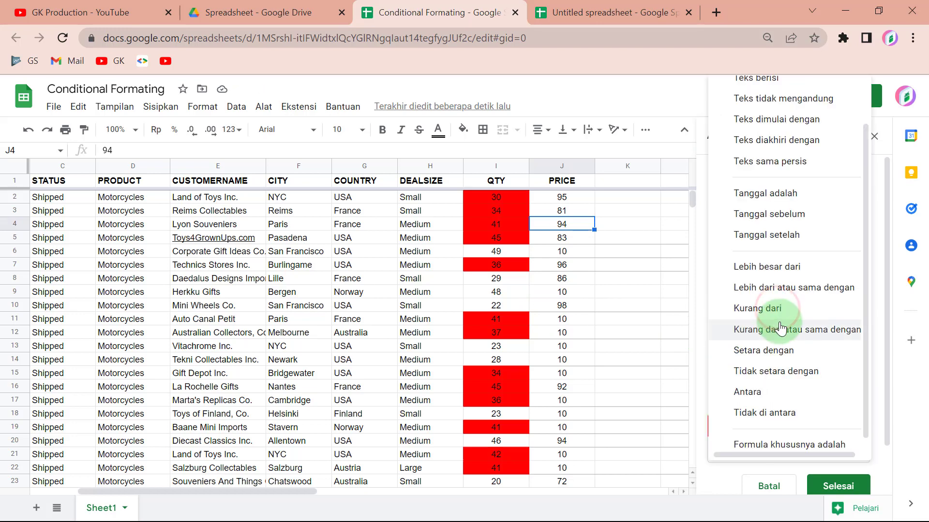
scroll(784, 382, down, 1)
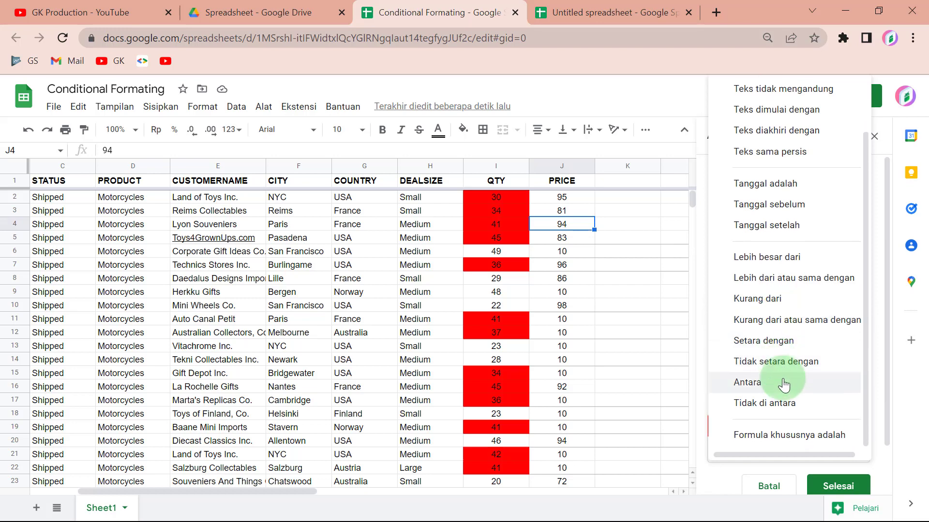
click(784, 405)
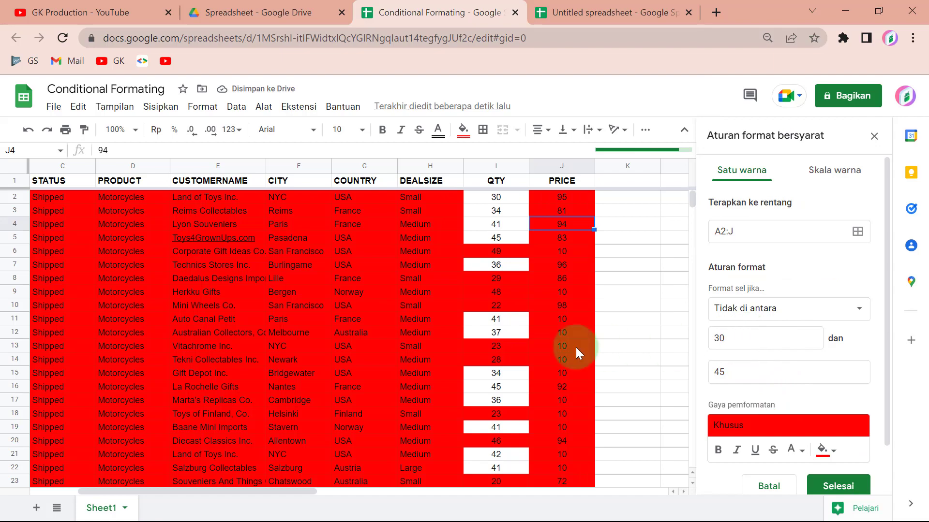
scroll(552, 338, down, 3)
scroll(553, 339, down, 3)
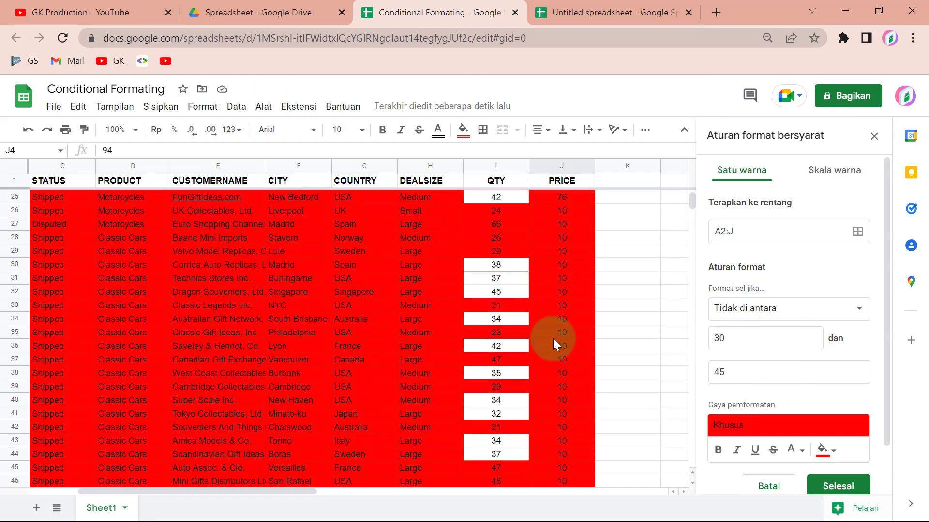
scroll(552, 338, down, 2)
scroll(552, 339, down, 3)
scroll(553, 339, down, 3)
scroll(552, 339, up, 4)
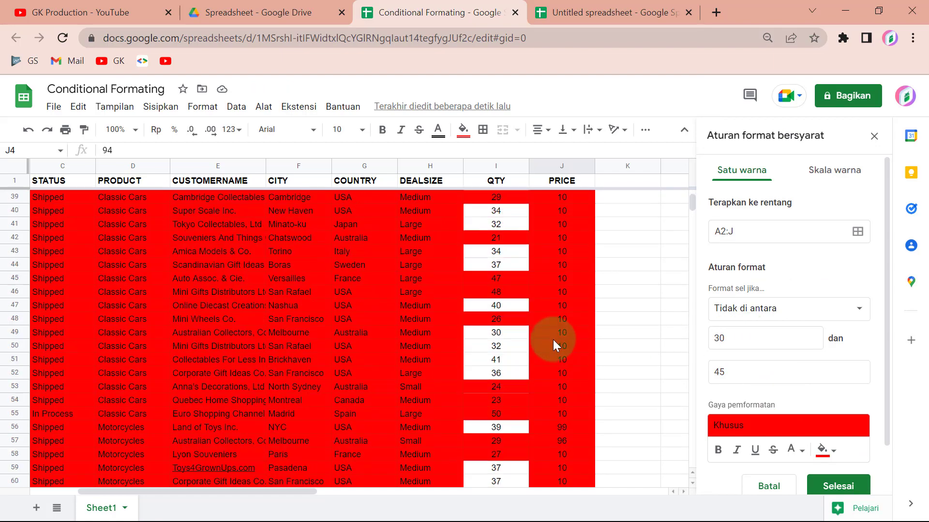
scroll(553, 340, up, 4)
scroll(552, 339, up, 5)
scroll(553, 340, up, 2)
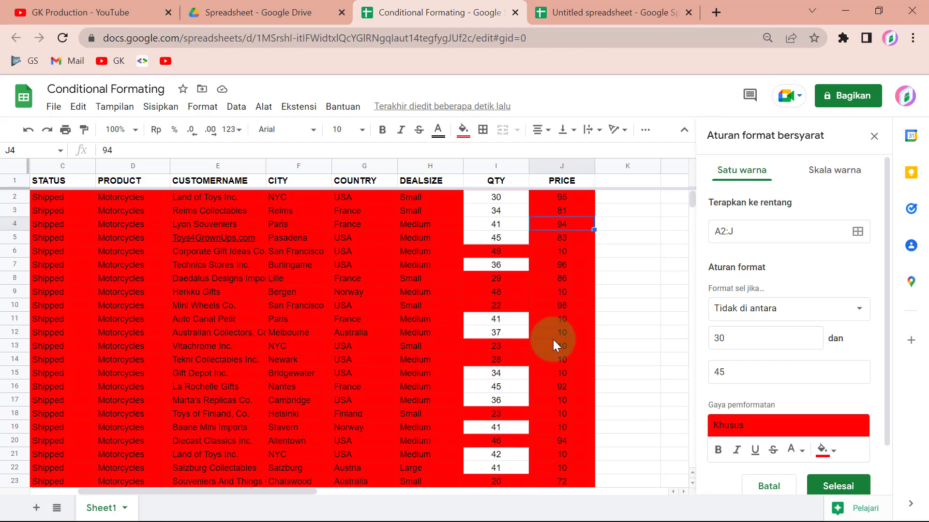
click(806, 311)
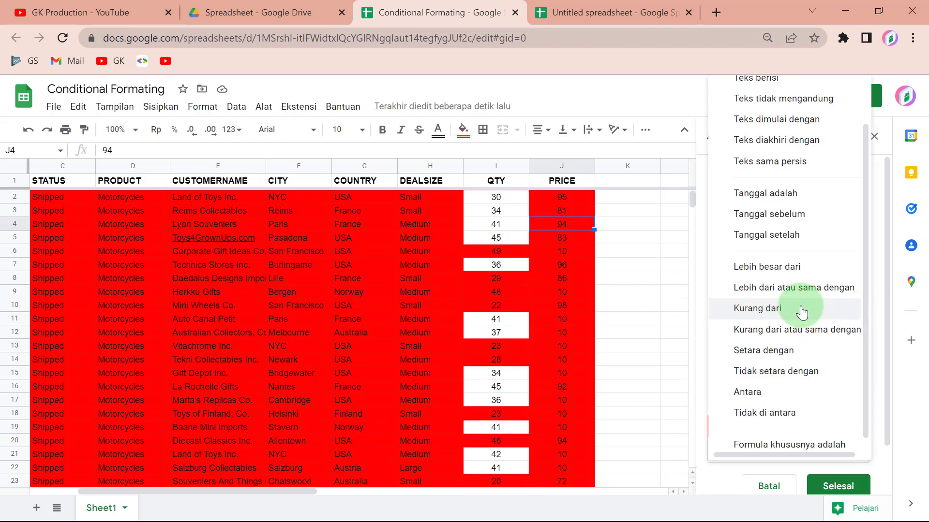
Switch the condition to a custom formula and enter =J2:J>30.
scroll(801, 312, down, 1)
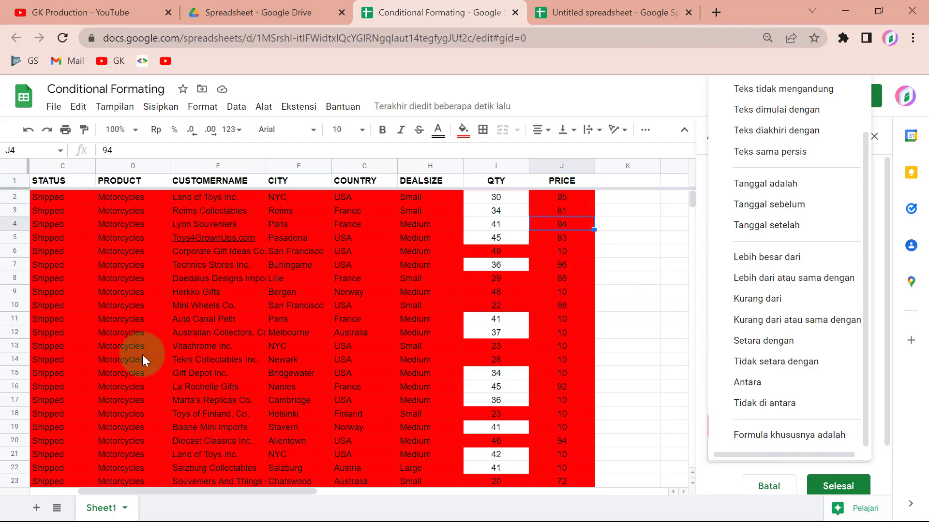
click(791, 435)
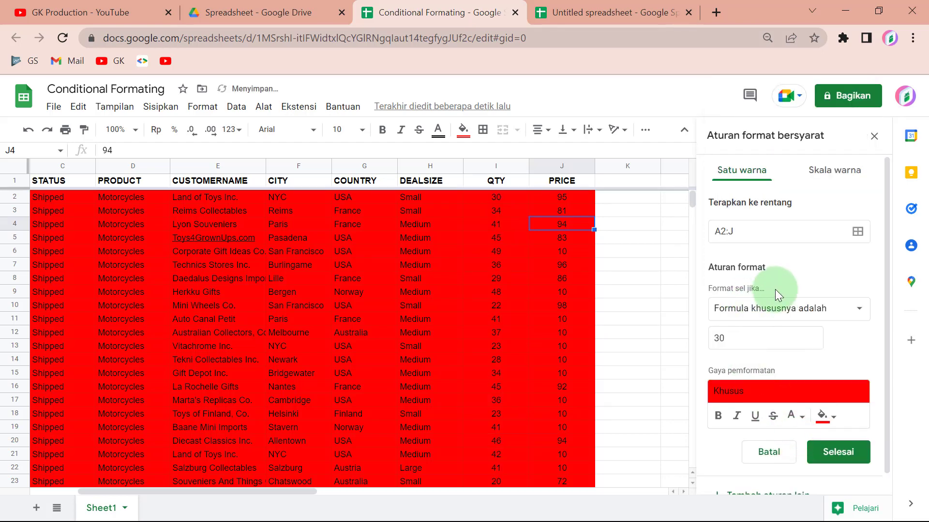
scroll(773, 292, down, 1)
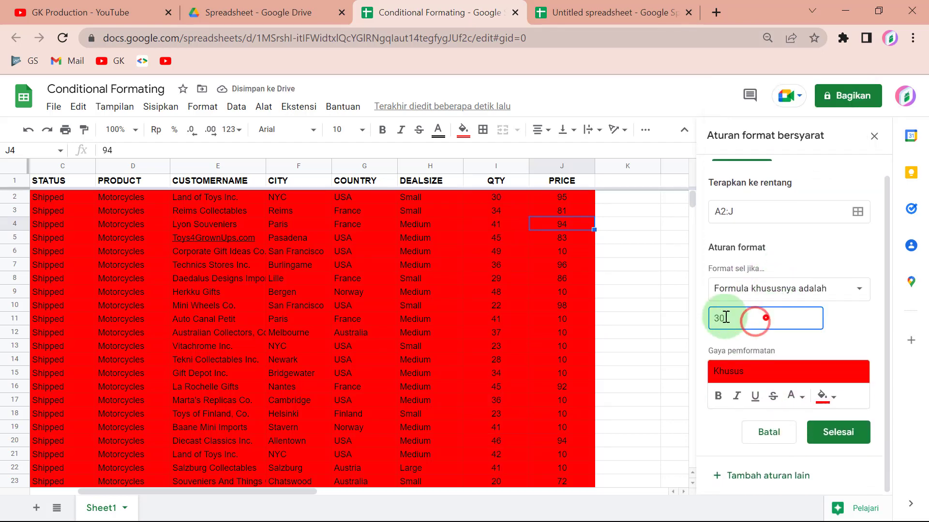
drag(769, 317, 700, 320)
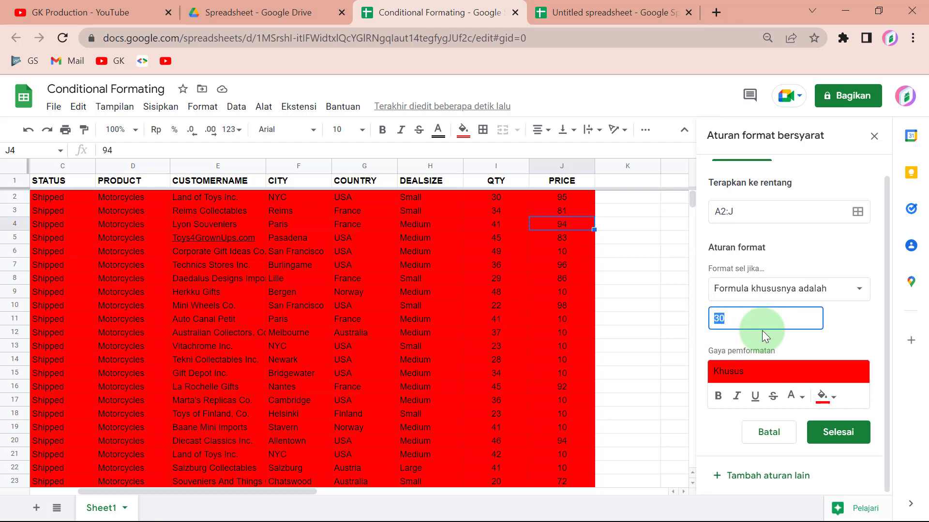
text(=)
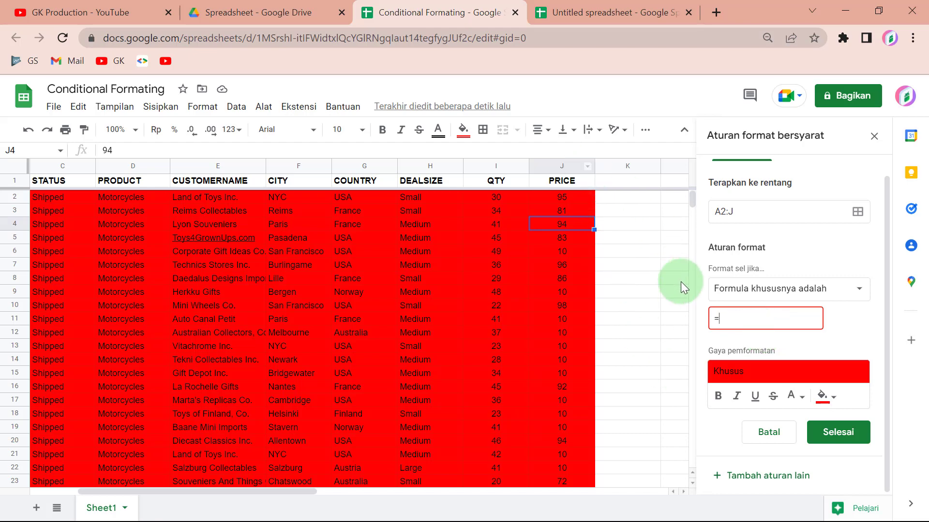
text(j2)
key(BackSpace)
key(BackSpace)
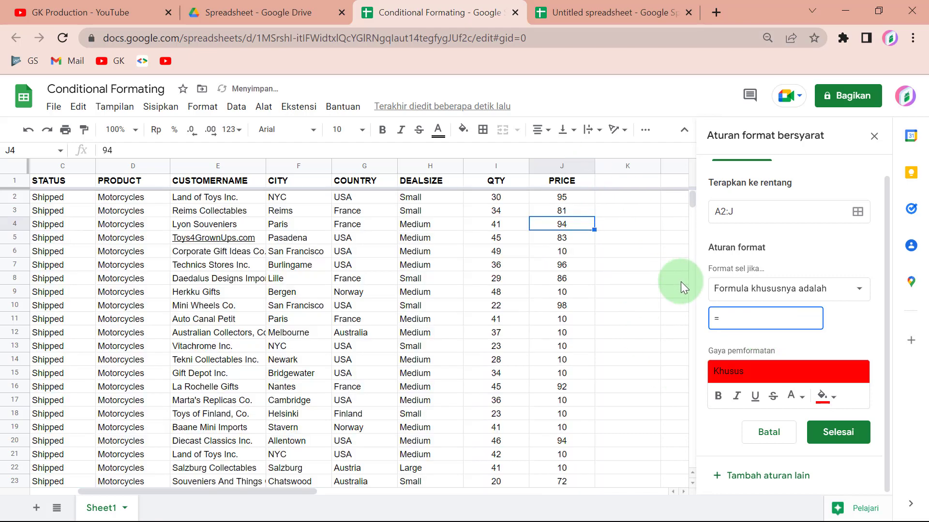
text(J2:)
text(J>)
text(30)
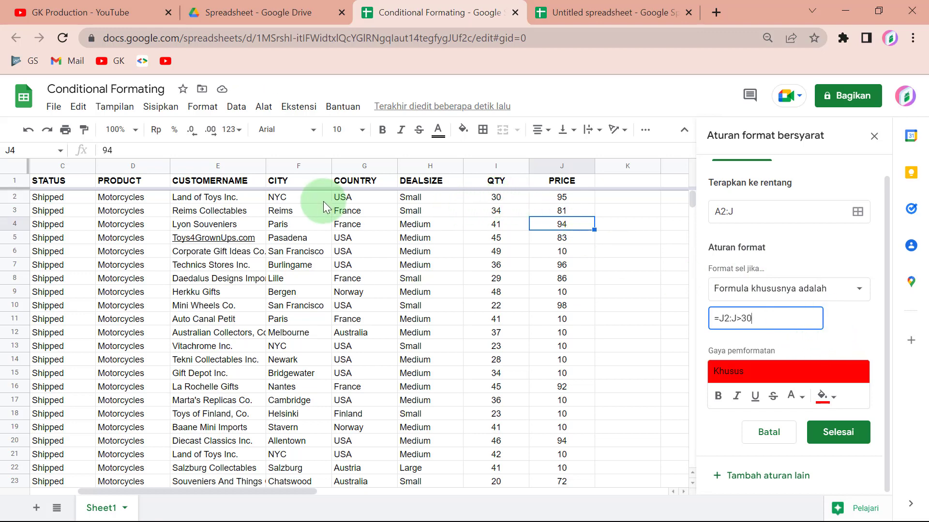
Make the formula absolute as =$J$2:$J>30 and check the red PRICE rows.
click(721, 319)
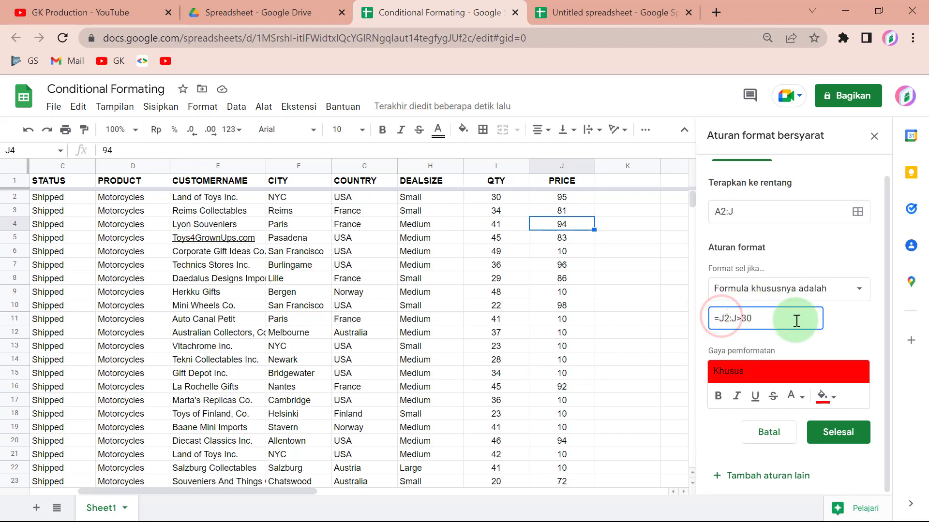
text($)
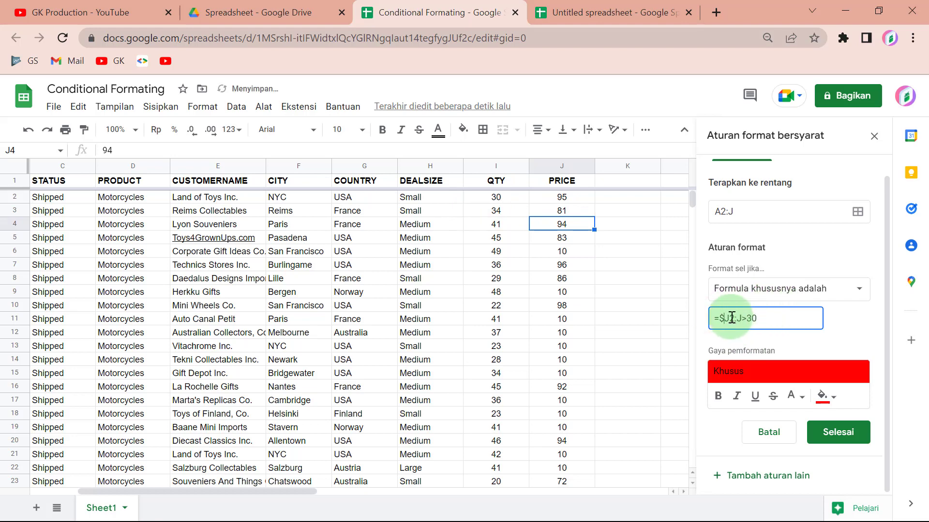
click(729, 318)
text($)
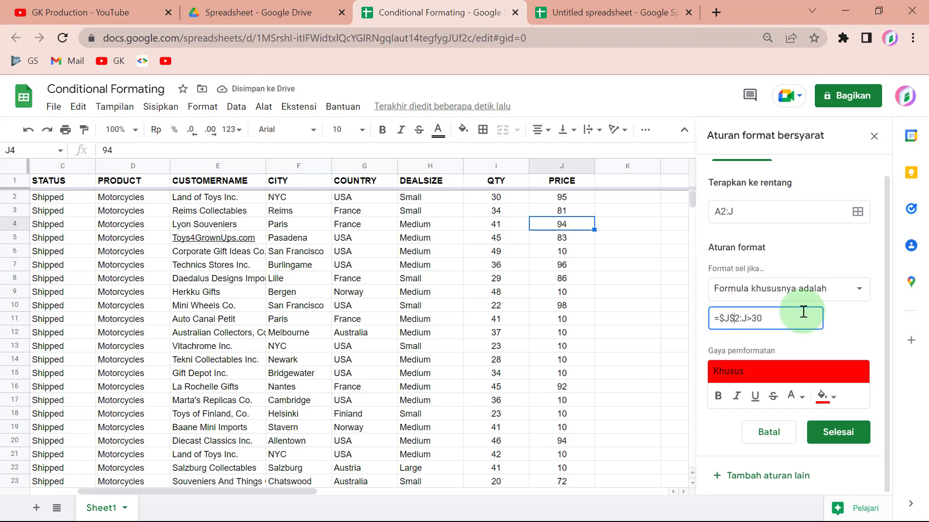
click(740, 318)
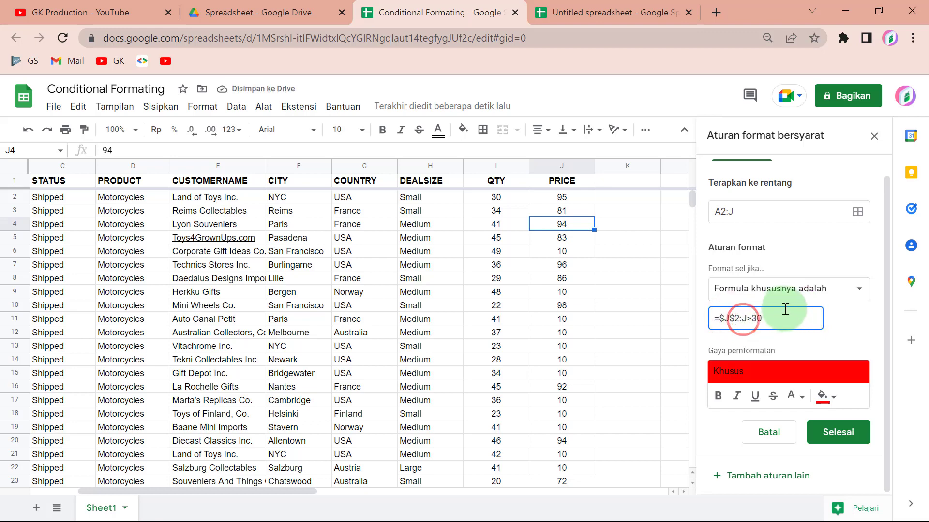
text($)
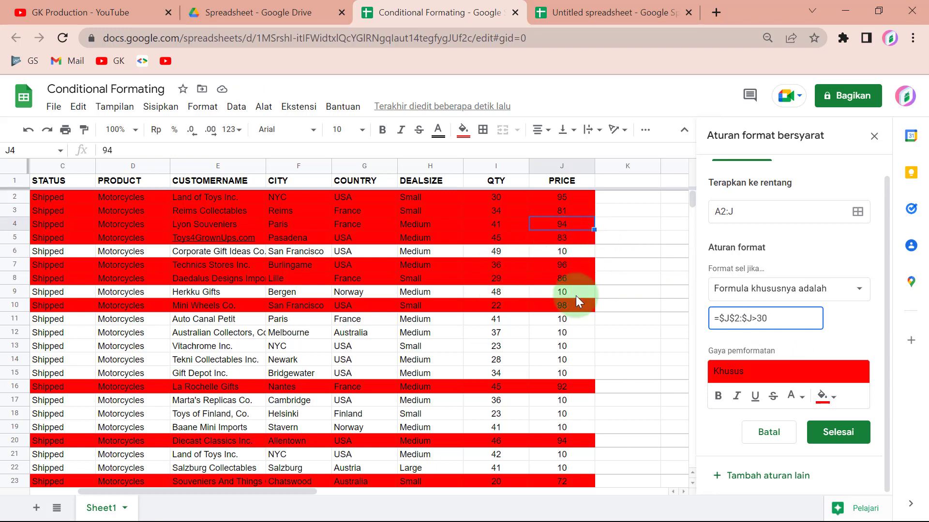
click(777, 318)
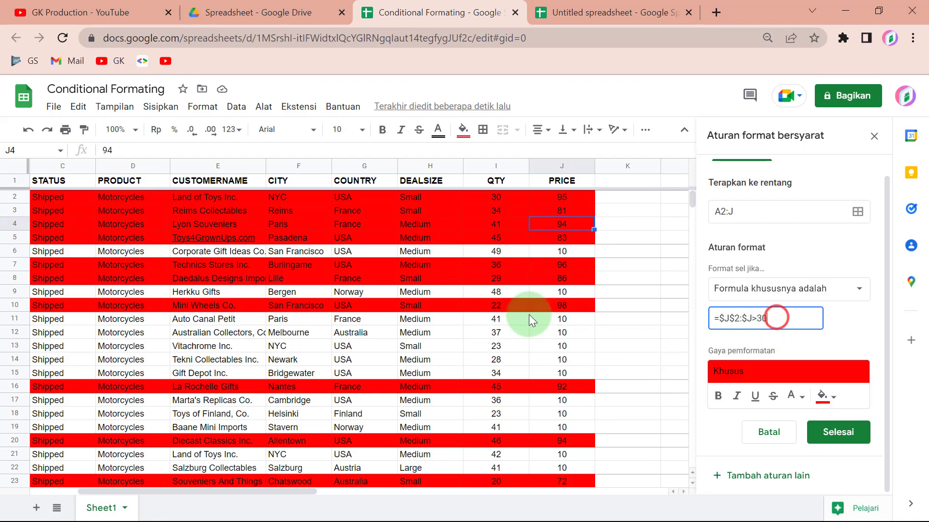
scroll(497, 297, down, 4)
scroll(496, 297, down, 5)
scroll(496, 297, down, 5)
scroll(495, 297, down, 5)
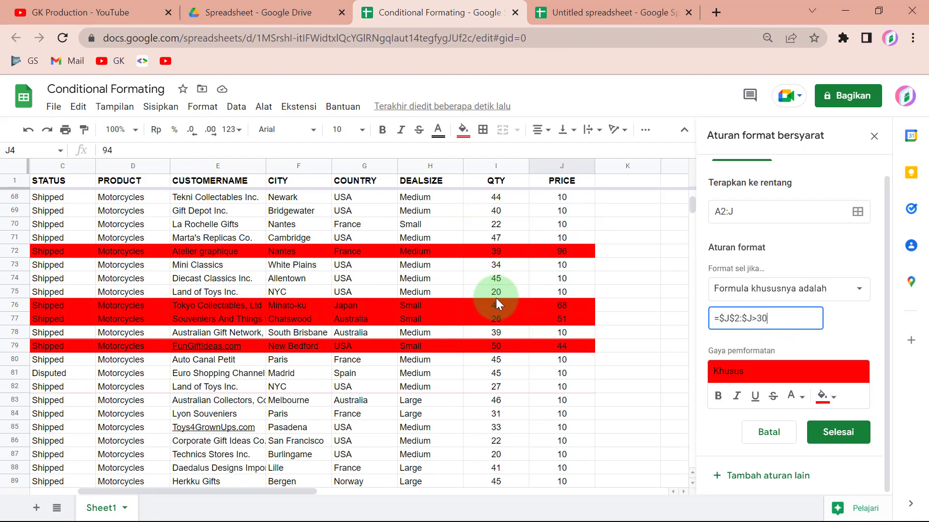
scroll(495, 298, down, 5)
scroll(495, 298, down, 5)
scroll(495, 297, down, 5)
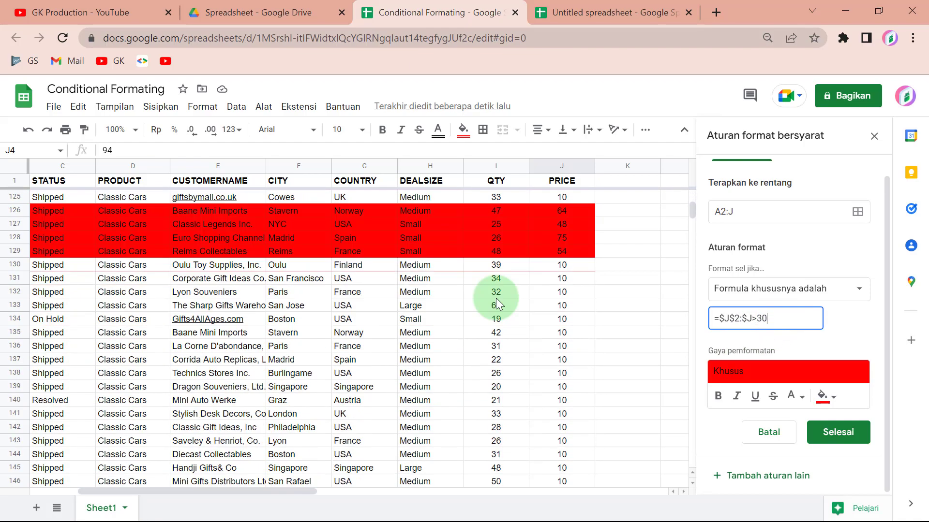
scroll(497, 299, up, 3)
scroll(496, 298, up, 3)
scroll(497, 299, up, 2)
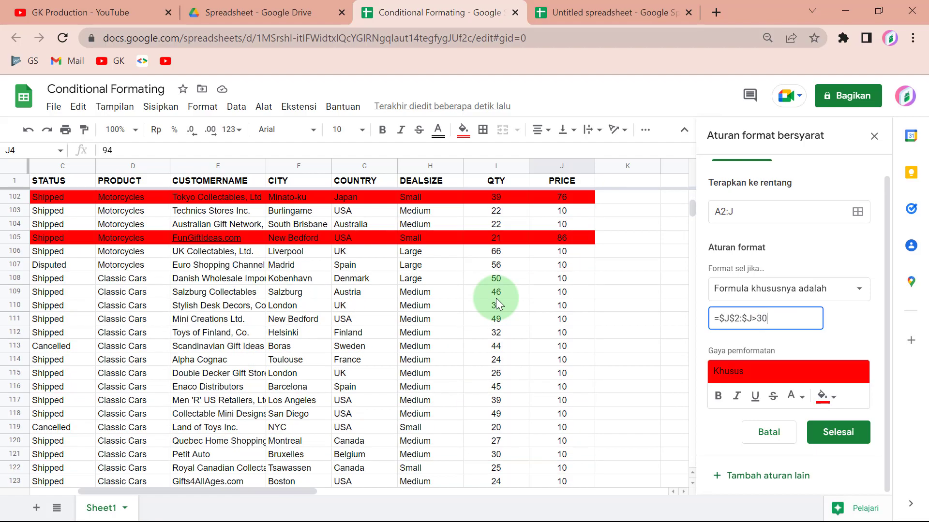
scroll(496, 301, up, 4)
scroll(496, 302, up, 4)
scroll(496, 301, up, 4)
scroll(496, 302, up, 5)
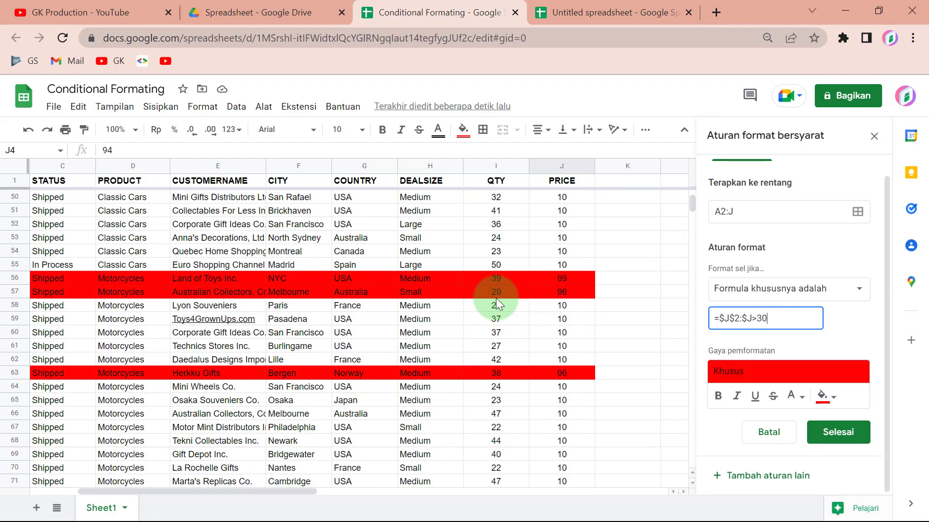
scroll(497, 302, up, 3)
scroll(496, 301, up, 4)
scroll(496, 302, up, 6)
scroll(496, 302, up, 3)
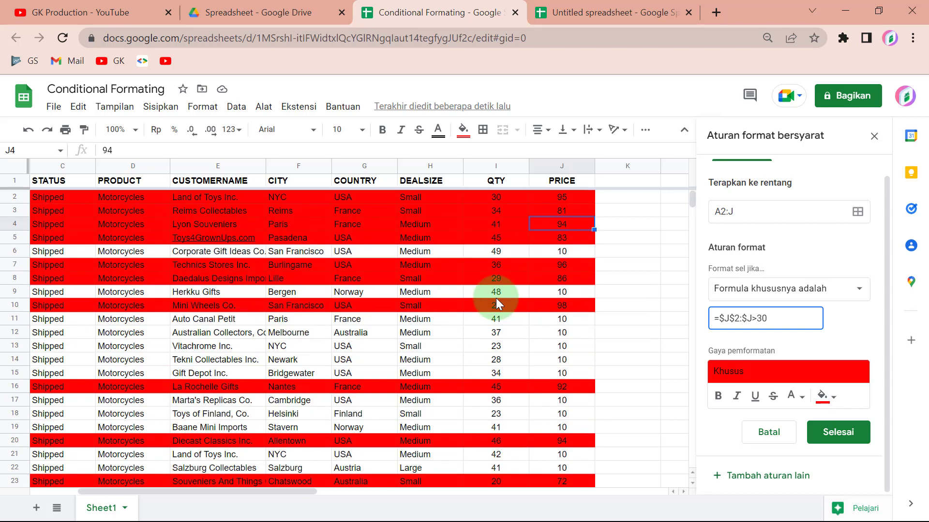
Change the custom formula's comparison sign from > to < and preview the highlighting.
click(759, 317)
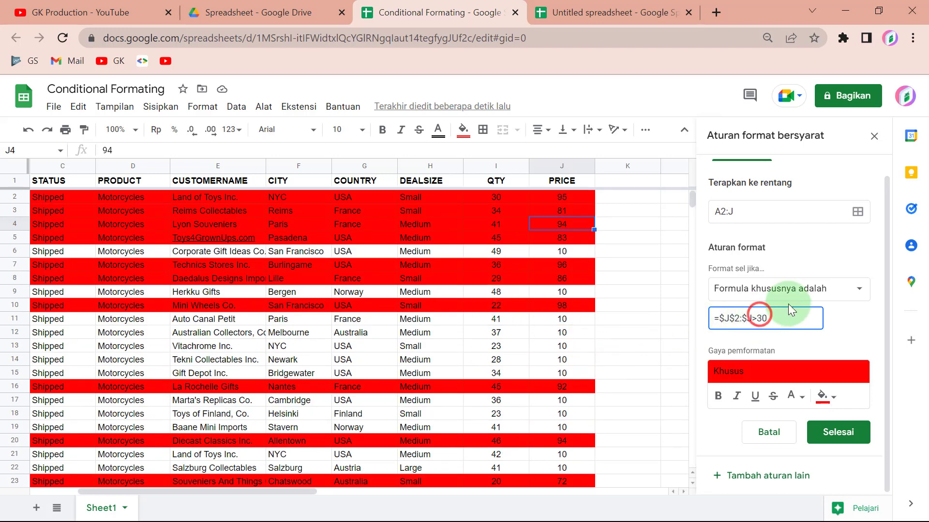
key(BackSpace)
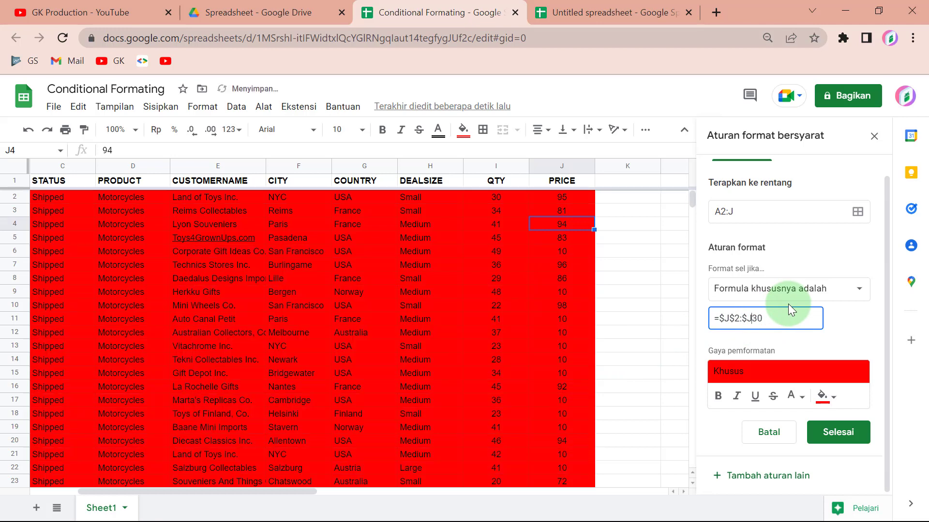
text(<)
click(819, 336)
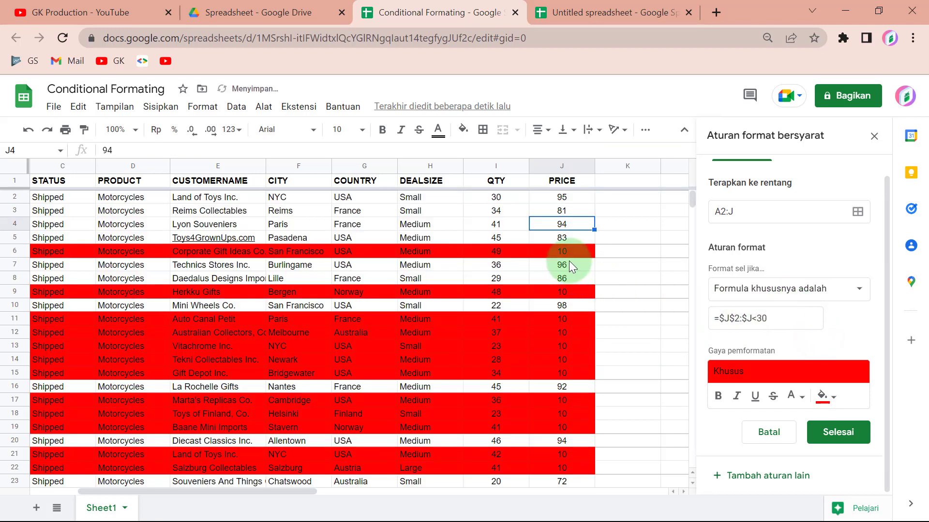
scroll(569, 262, down, 5)
scroll(569, 264, up, 5)
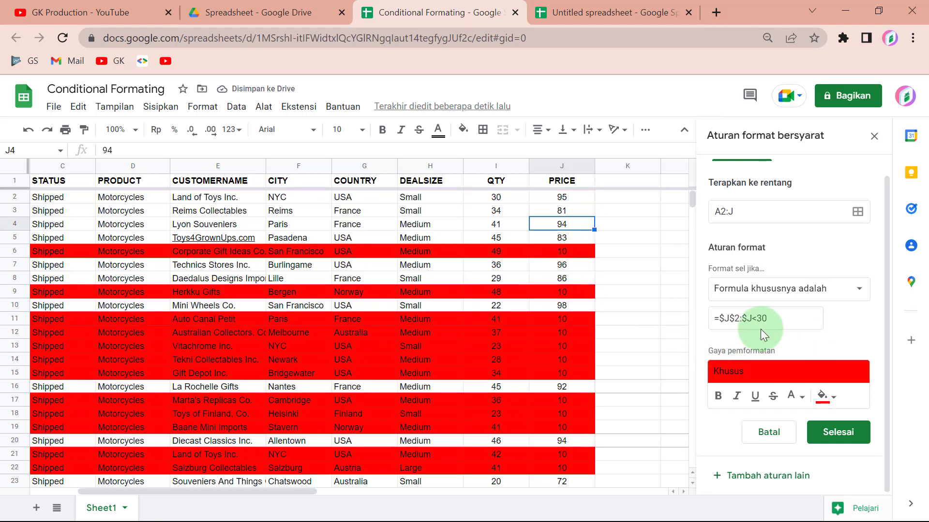
Cancel the unfinished =$J$2:$J<30 row-highlight rule with Batal.
click(724, 318)
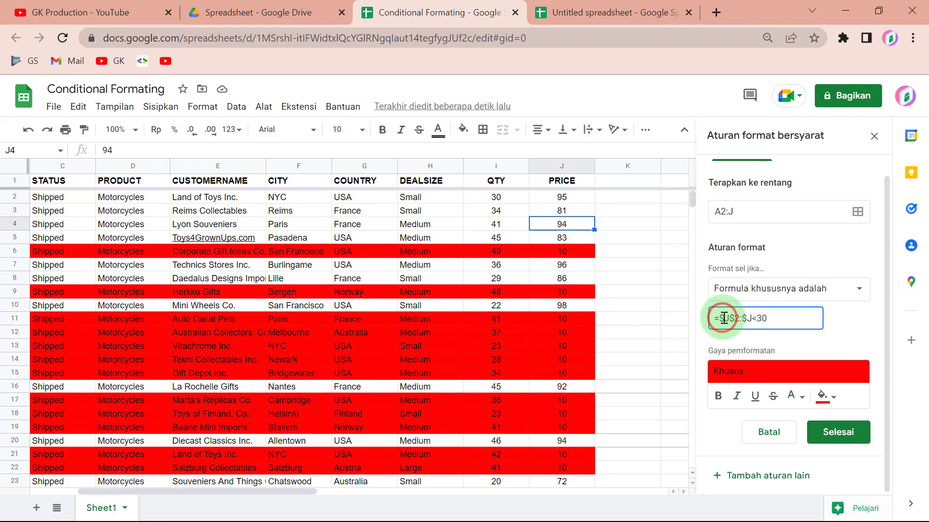
click(735, 317)
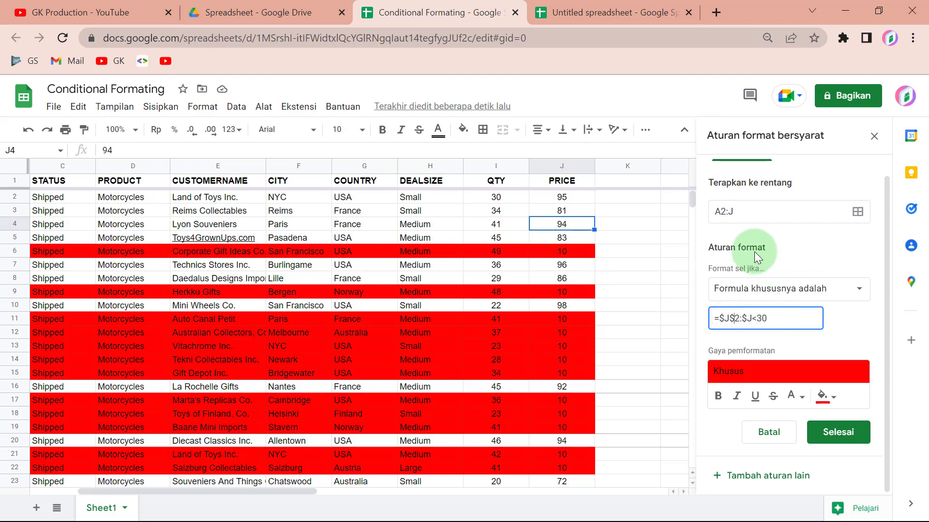
scroll(813, 249, up, 1)
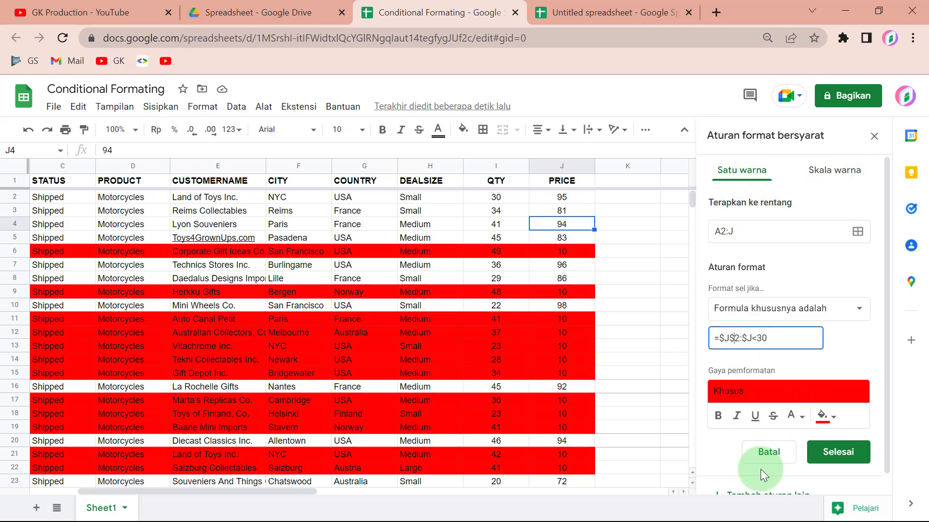
click(774, 454)
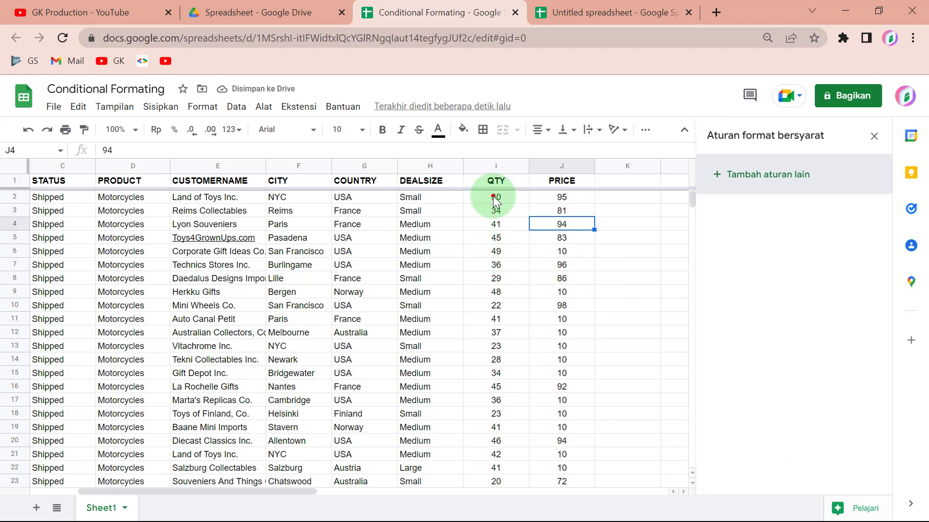
drag(493, 199, 503, 360)
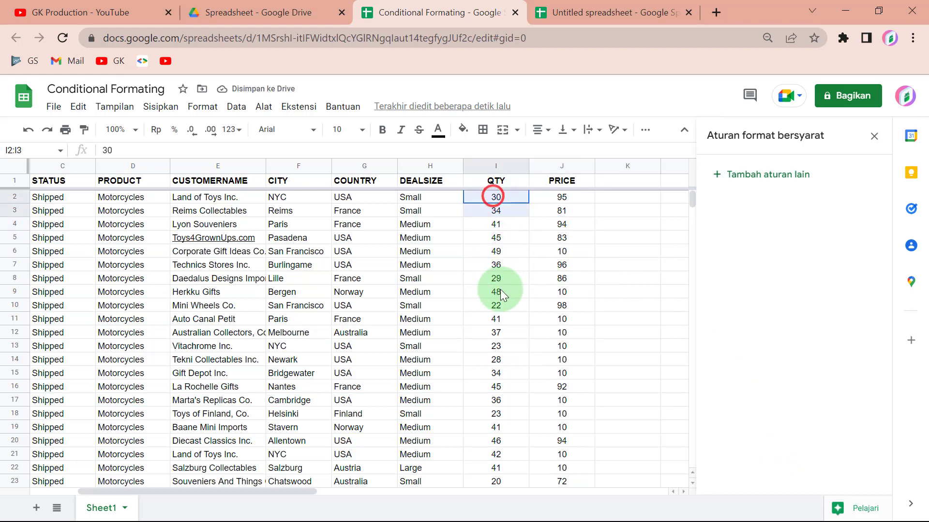
click(796, 175)
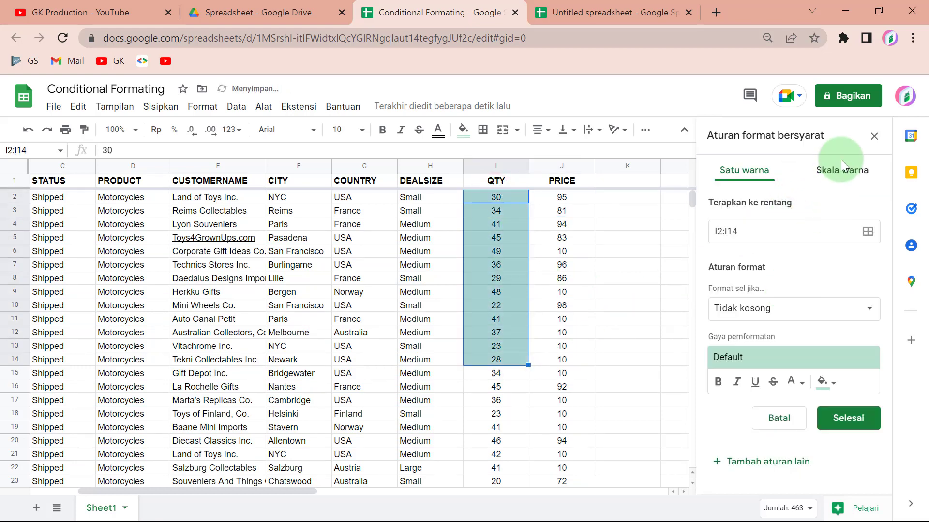
click(840, 164)
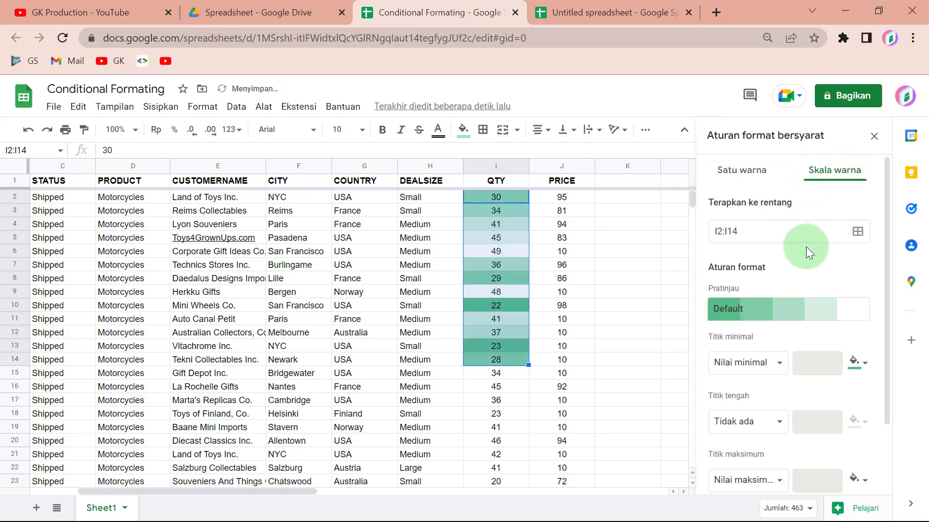
scroll(759, 251, down, 2)
scroll(759, 252, down, 1)
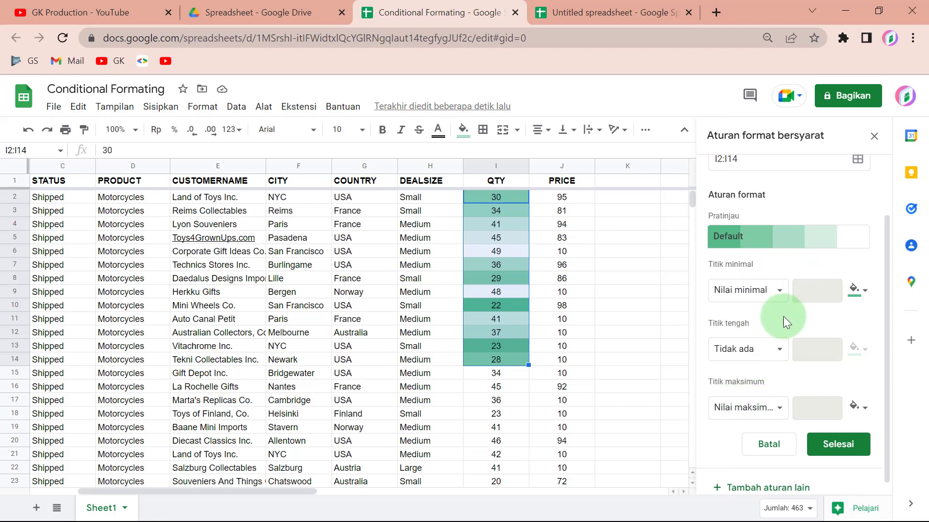
click(855, 290)
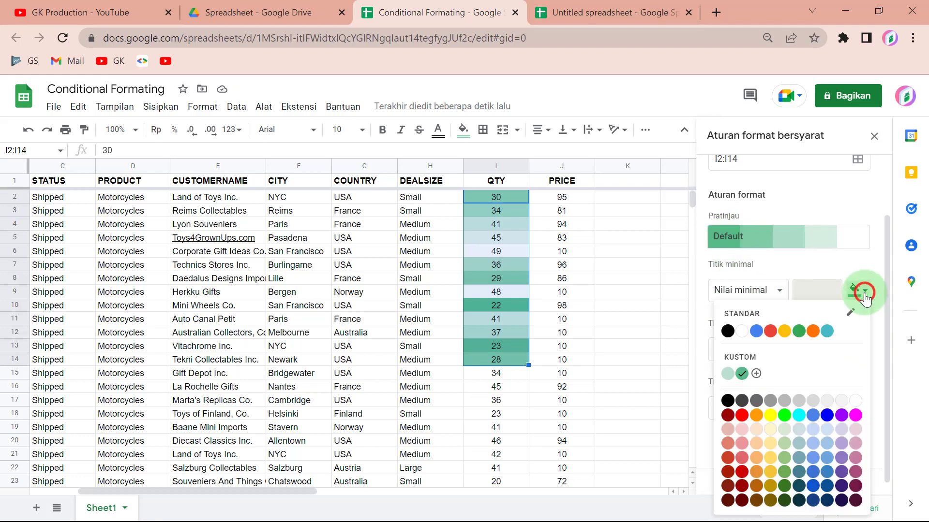
click(772, 333)
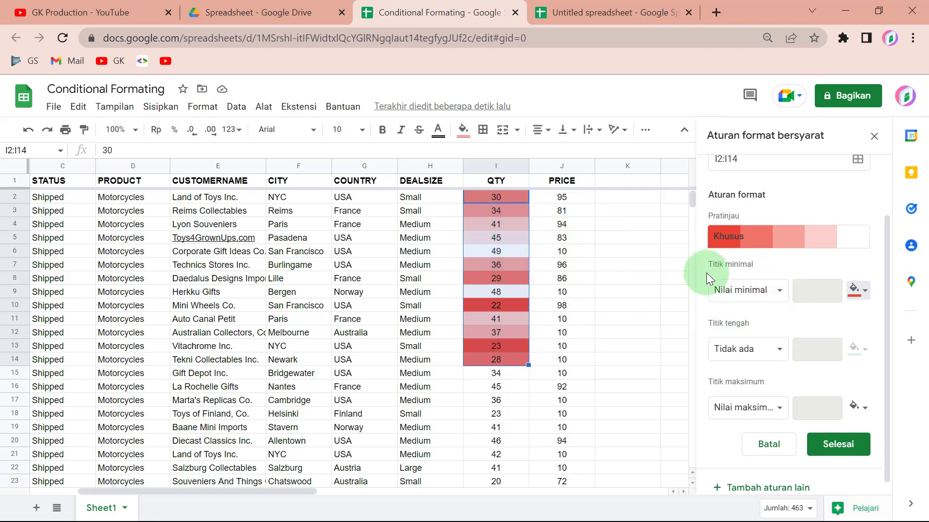
click(763, 447)
Enter 10, 20, 30, 40 and 50 down K2:K6, then select that range.
click(623, 199)
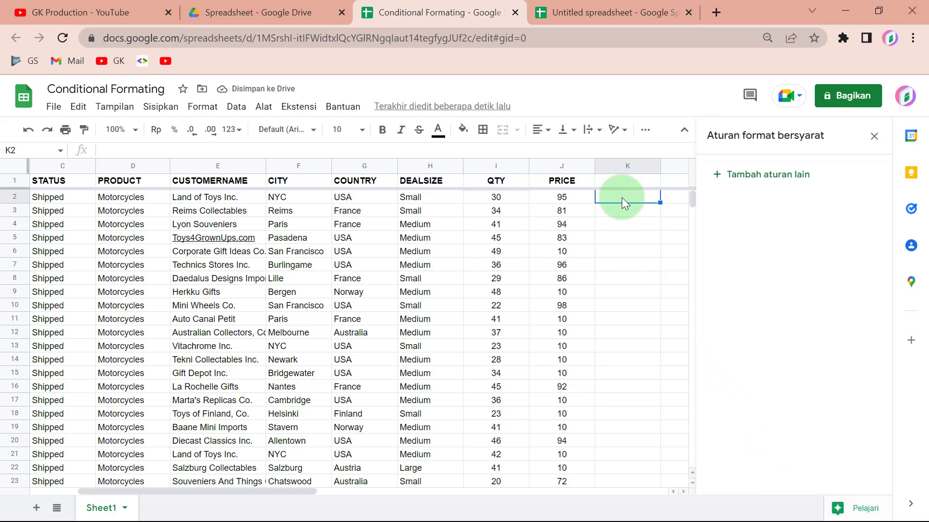
text(10)
key(Return)
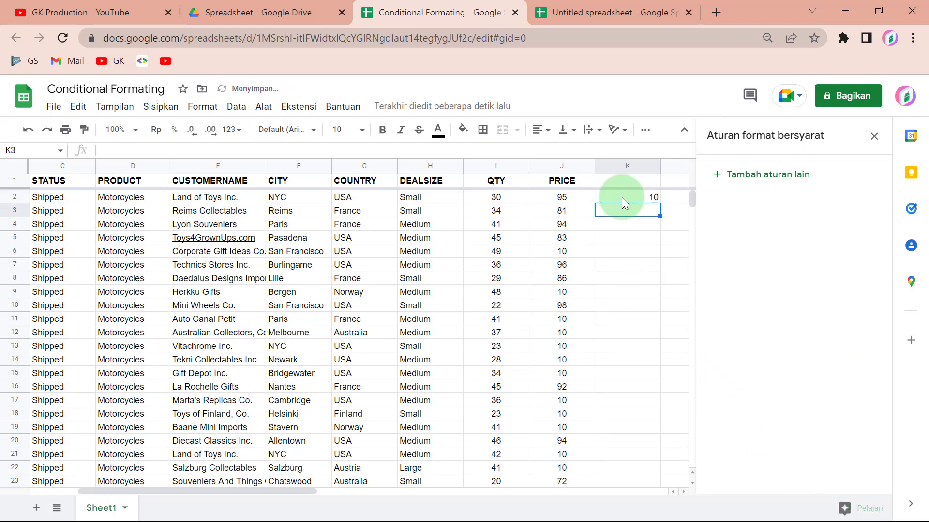
text(20)
key(Return)
text(3)
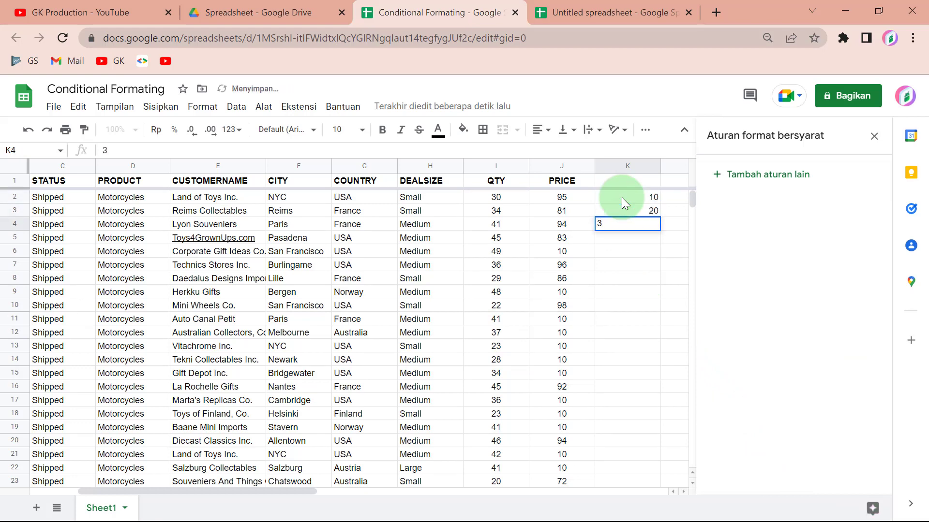
text(0)
key(Return)
text(40)
key(Return)
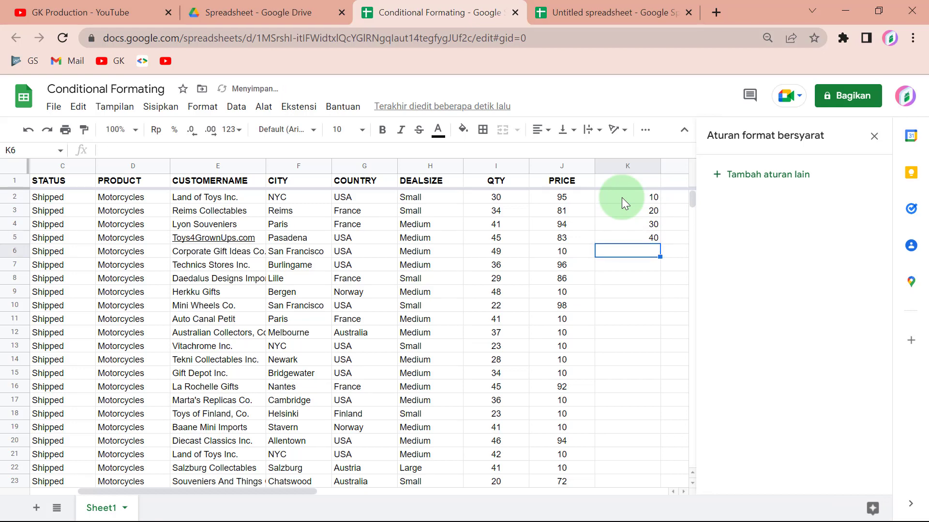
text(50)
key(Return)
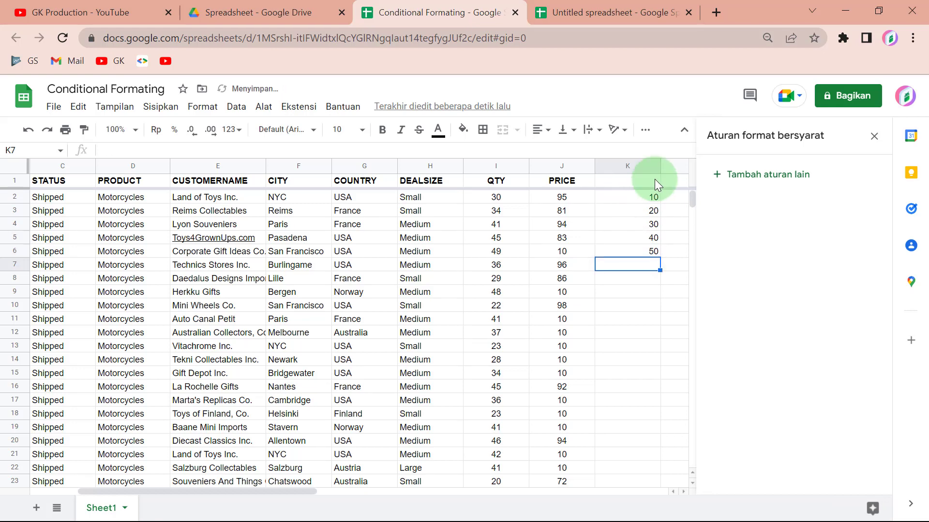
drag(647, 196, 653, 249)
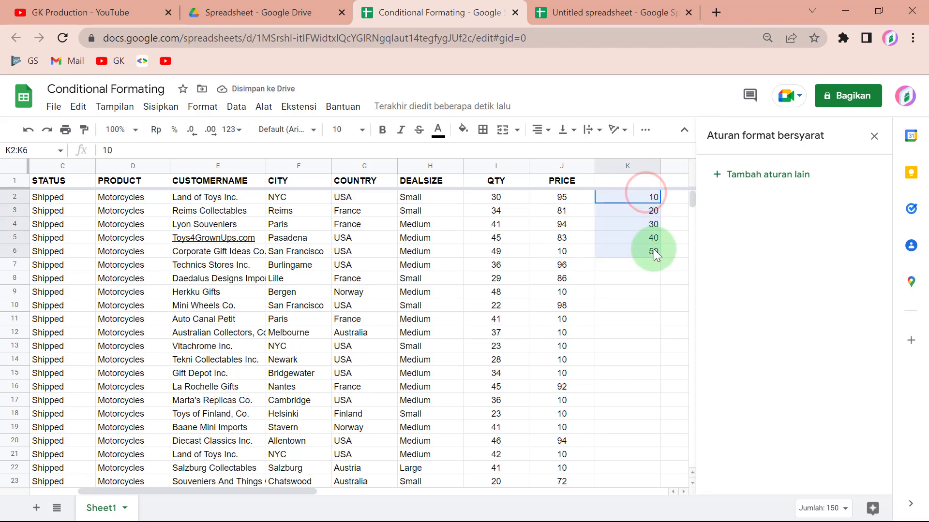
Add a colour-scale rule on K2:K6 with white as the minimum colour.
click(773, 175)
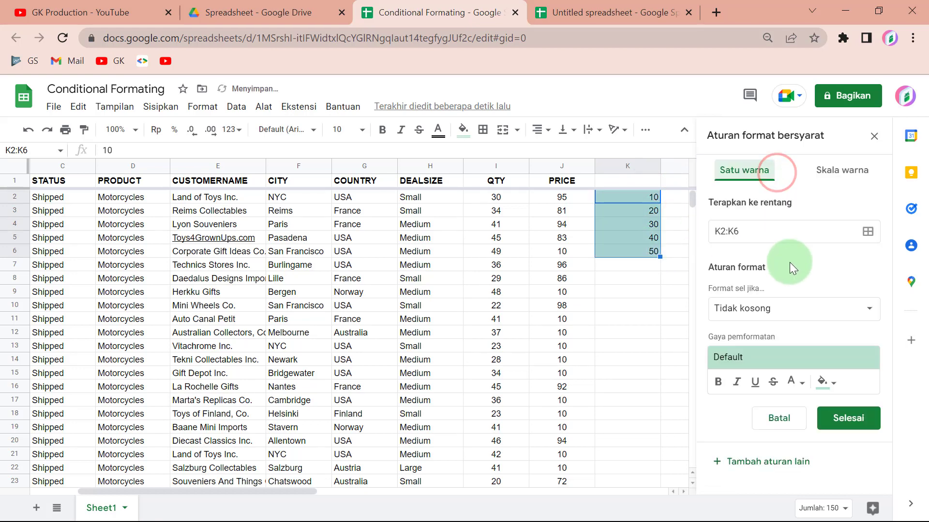
click(846, 175)
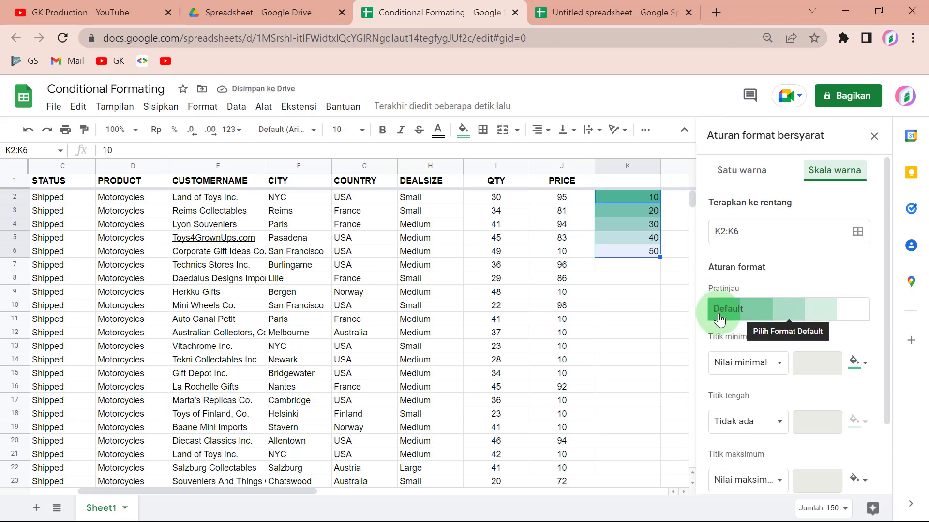
click(856, 362)
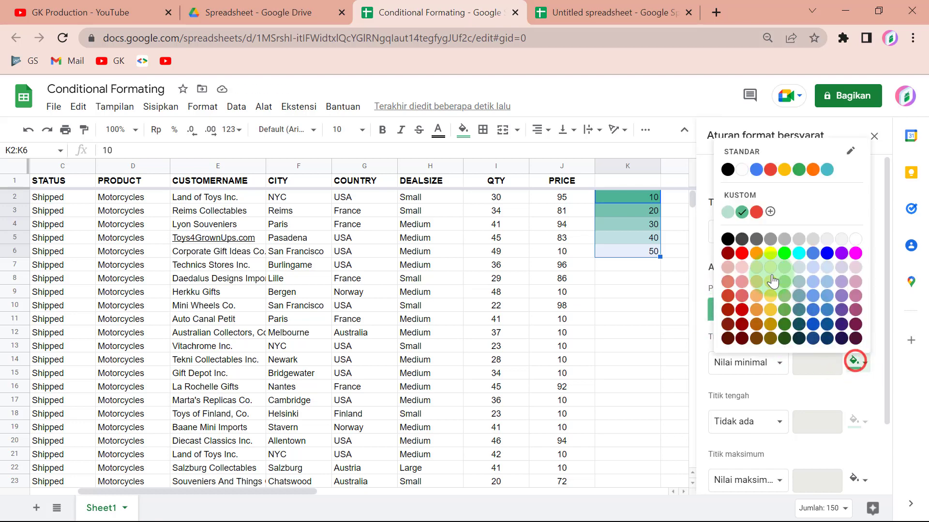
click(742, 256)
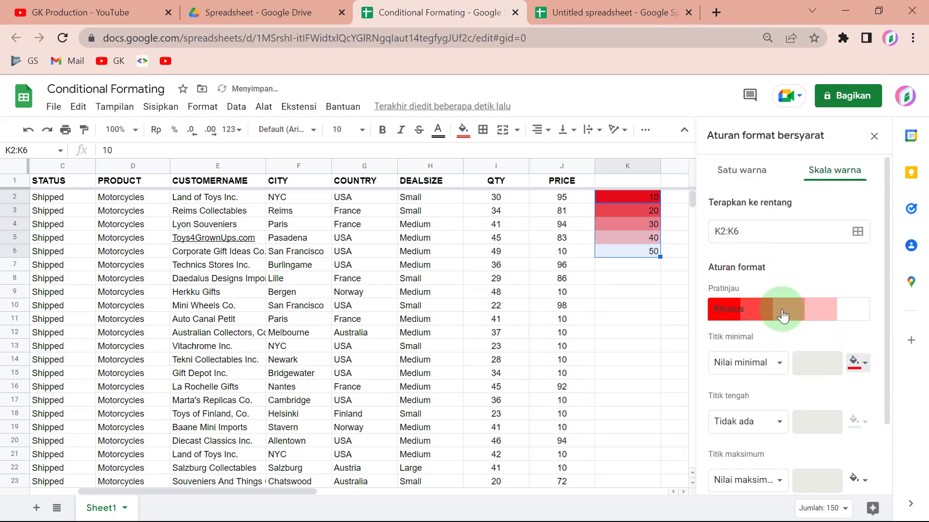
scroll(833, 324, down, 2)
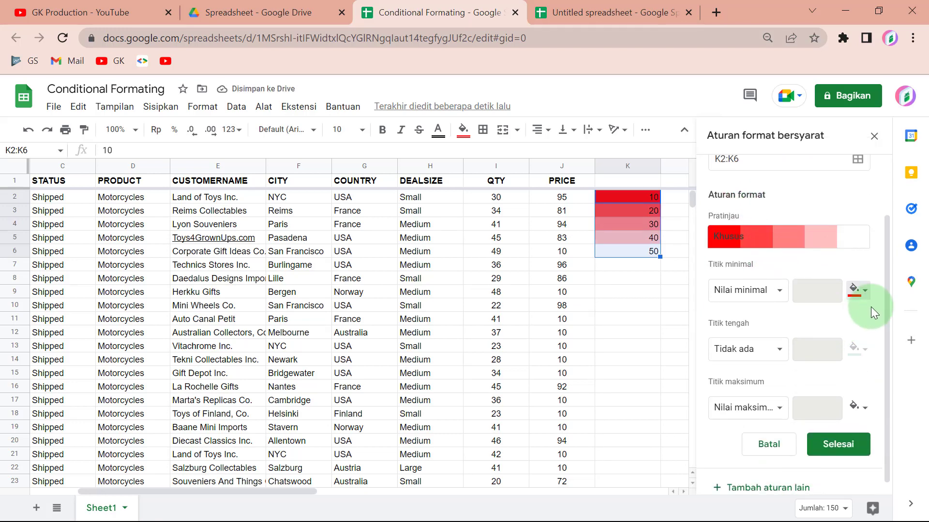
click(855, 296)
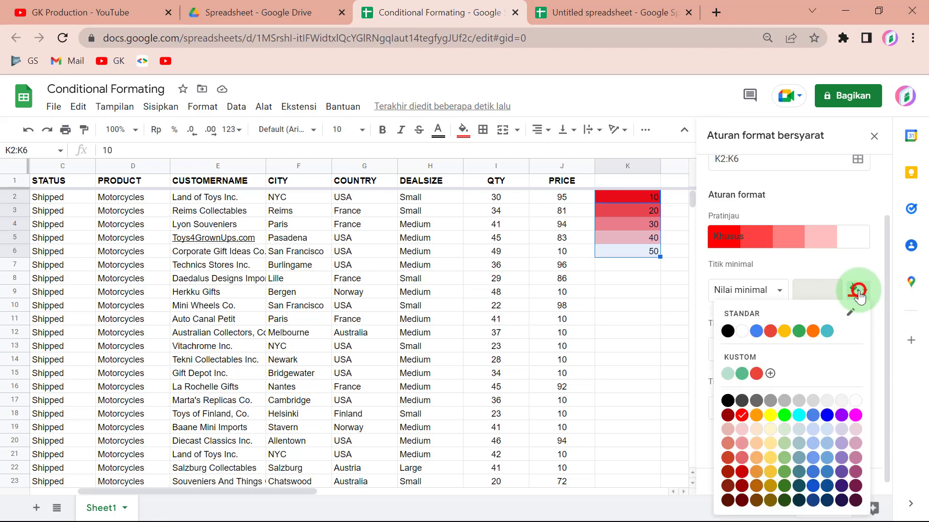
click(743, 331)
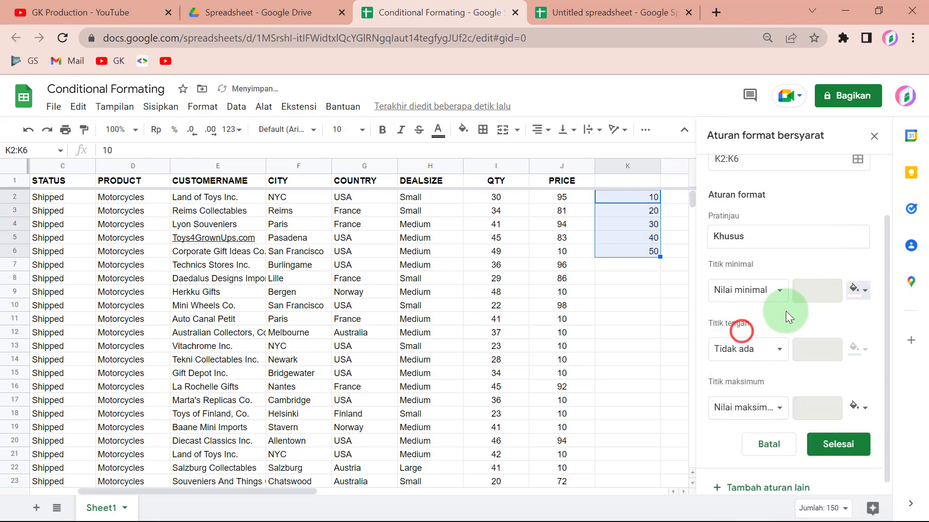
scroll(794, 302, down, 1)
Set the scale's maximum colour to red and deselect to view the shading.
click(859, 394)
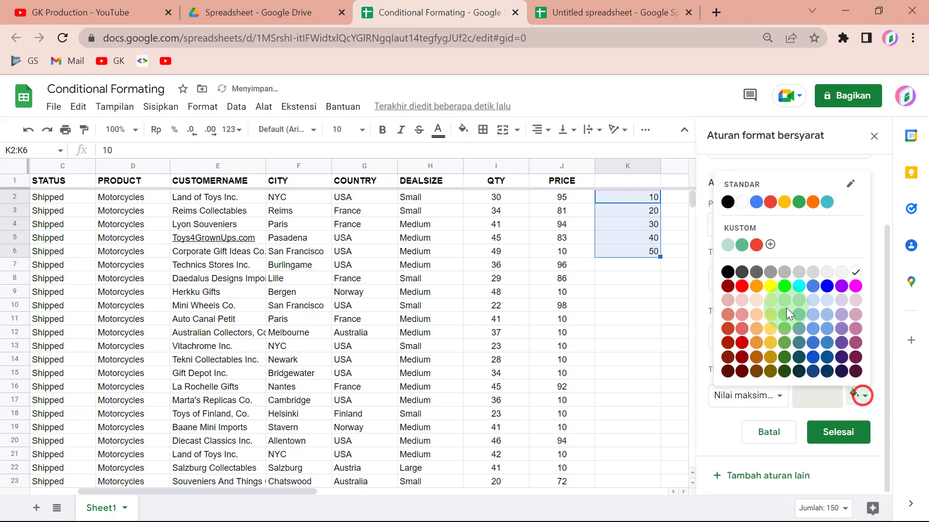
click(745, 288)
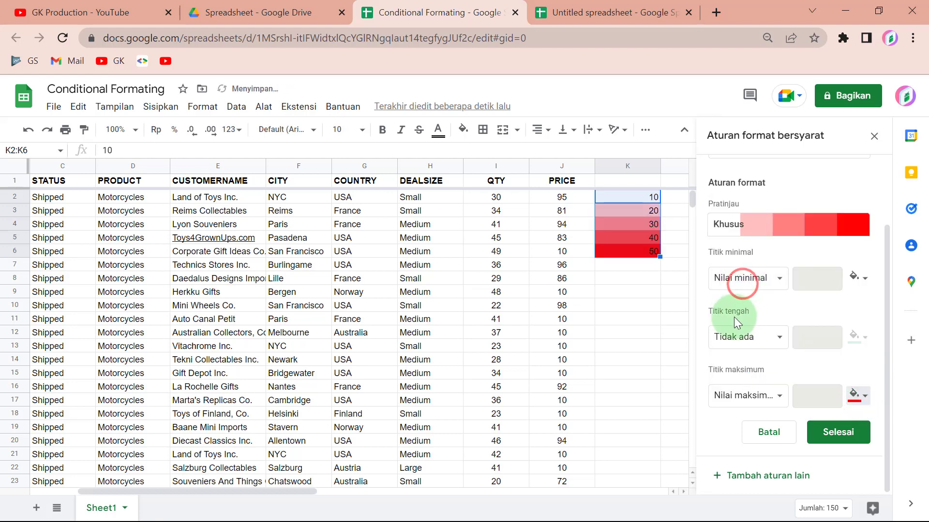
click(657, 296)
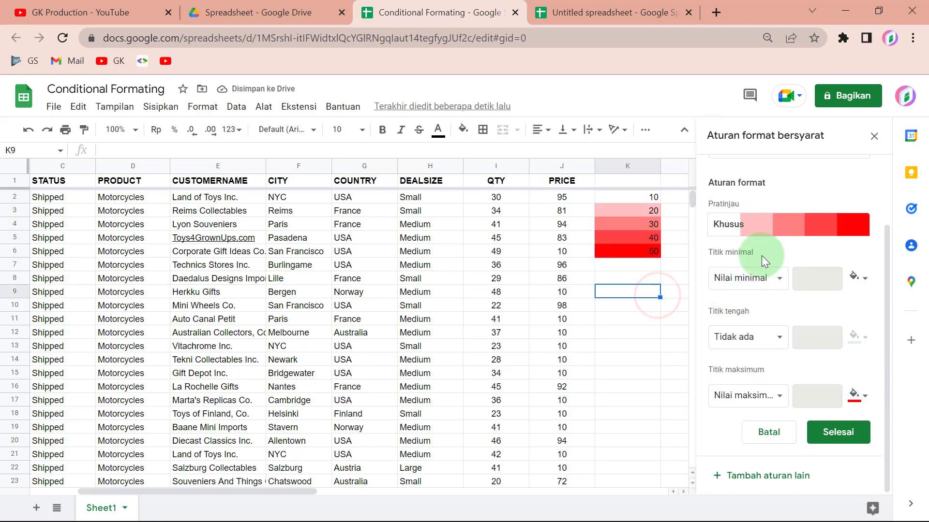
scroll(702, 274, up, 3)
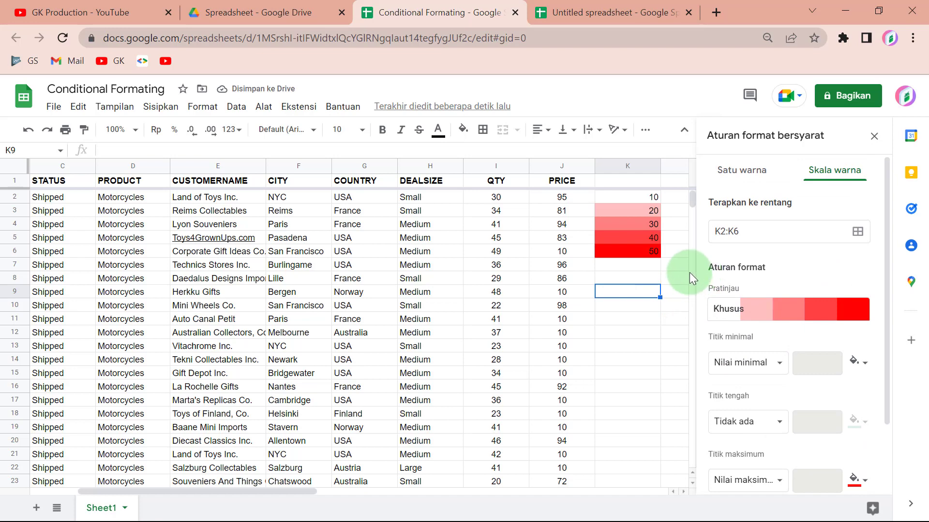